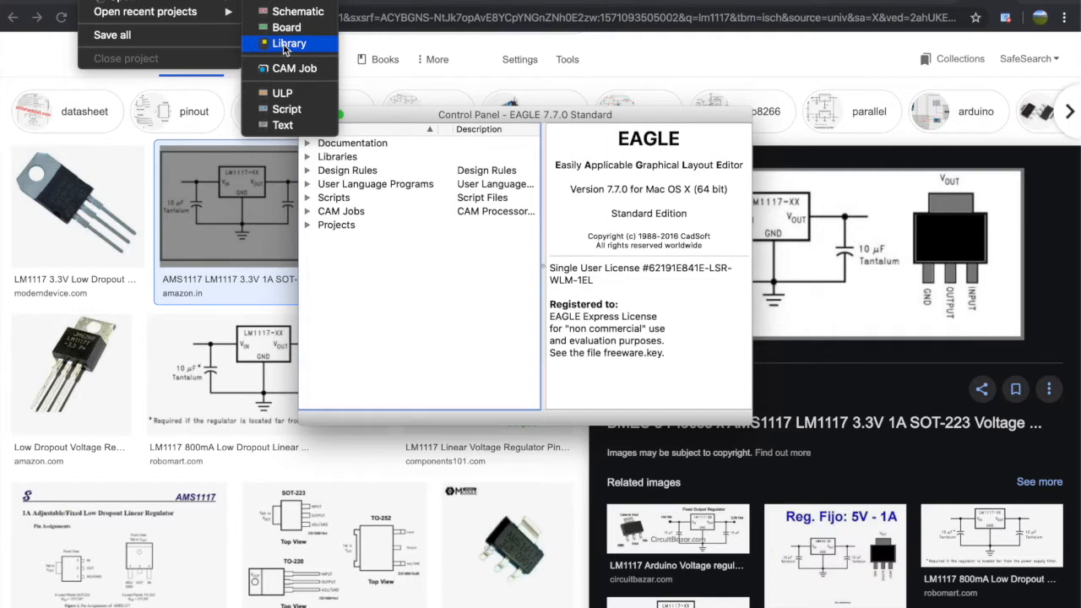
# Create a new project named LM1117Regulator in the eagle projects folder.
pyautogui.click(290, 1)
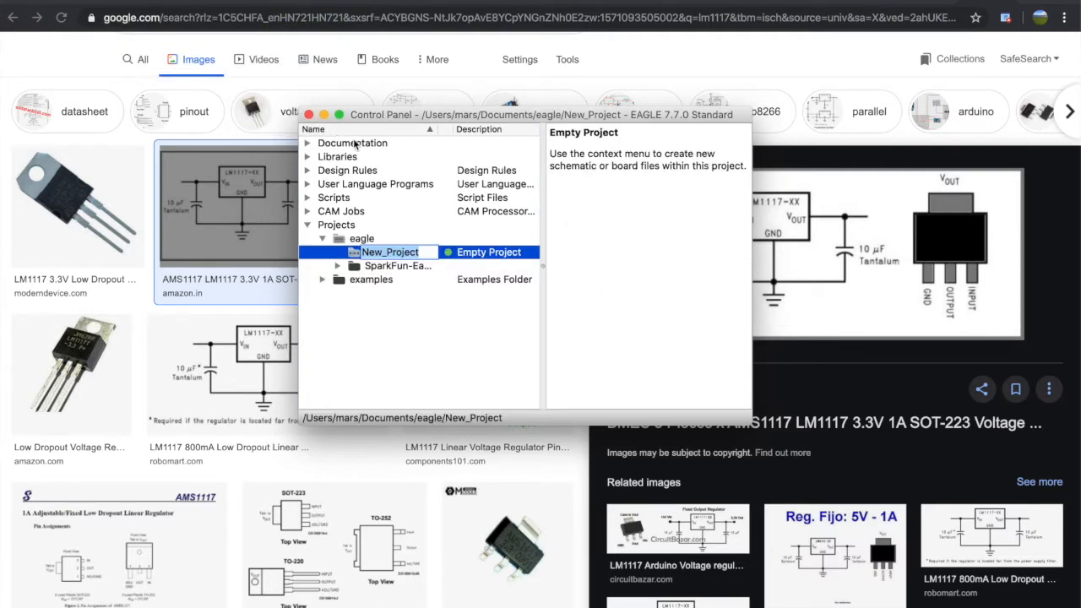
pyautogui.write('LM1117')
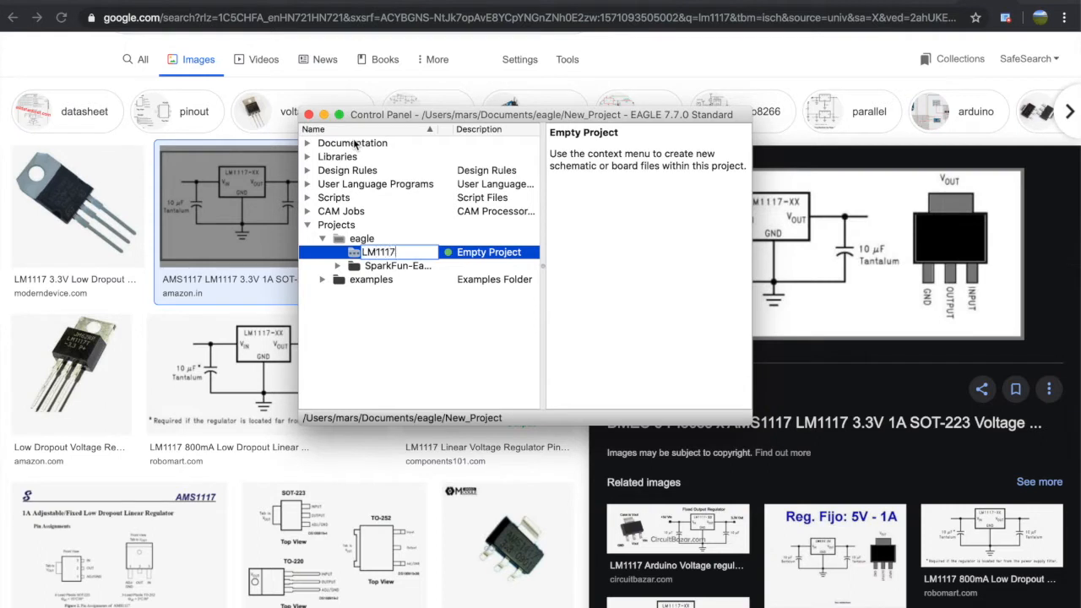
pyautogui.write('Reg')
pyautogui.write('ulator')
pyautogui.press('Return')
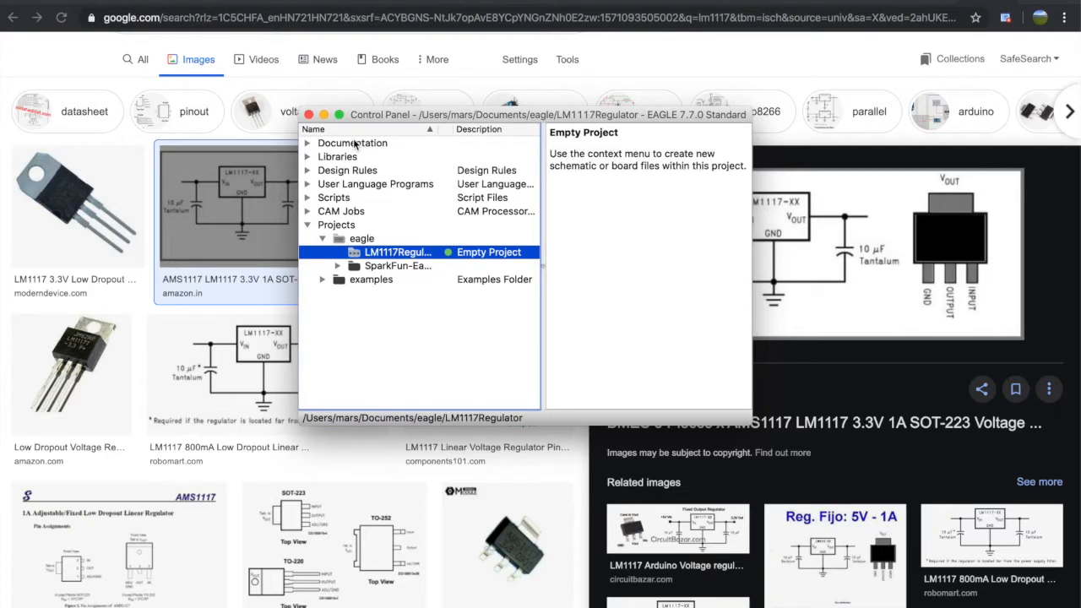
# Create a new schematic in the LM1117Regulator project and enlarge its window to fill most of the screen.
pyautogui.rightClick(374, 257)
pyautogui.moveTo(410, 278)
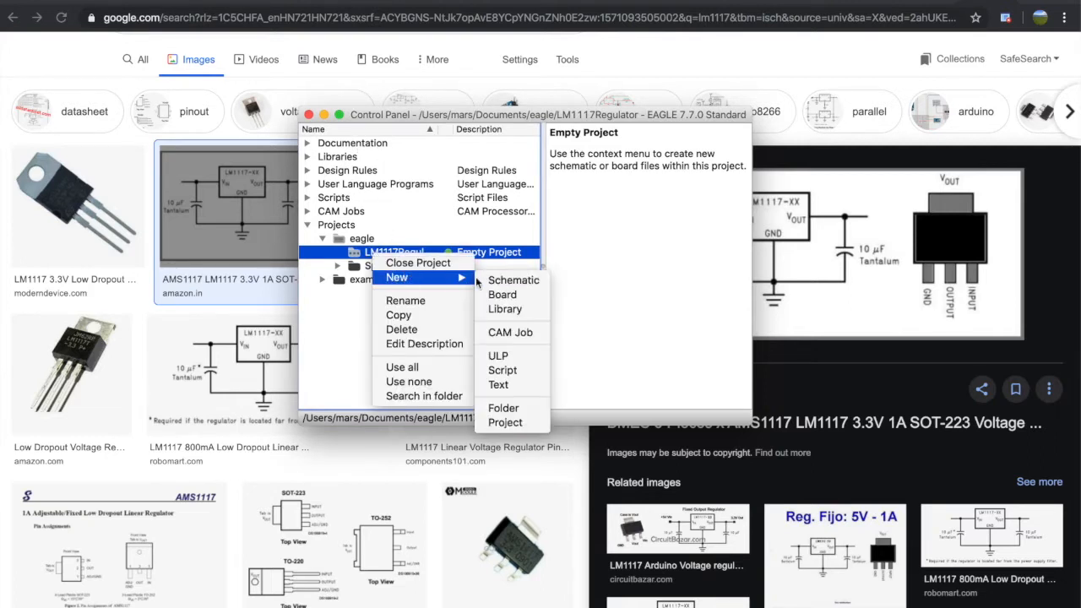
pyautogui.click(509, 281)
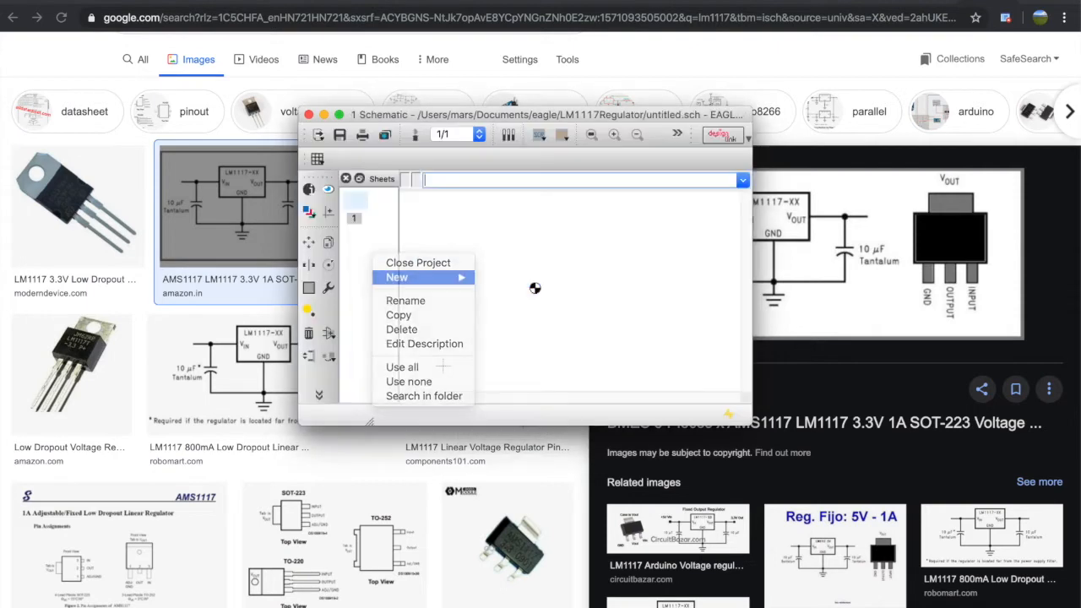
pyautogui.moveTo(486, 119); pyautogui.dragTo(207, 39)
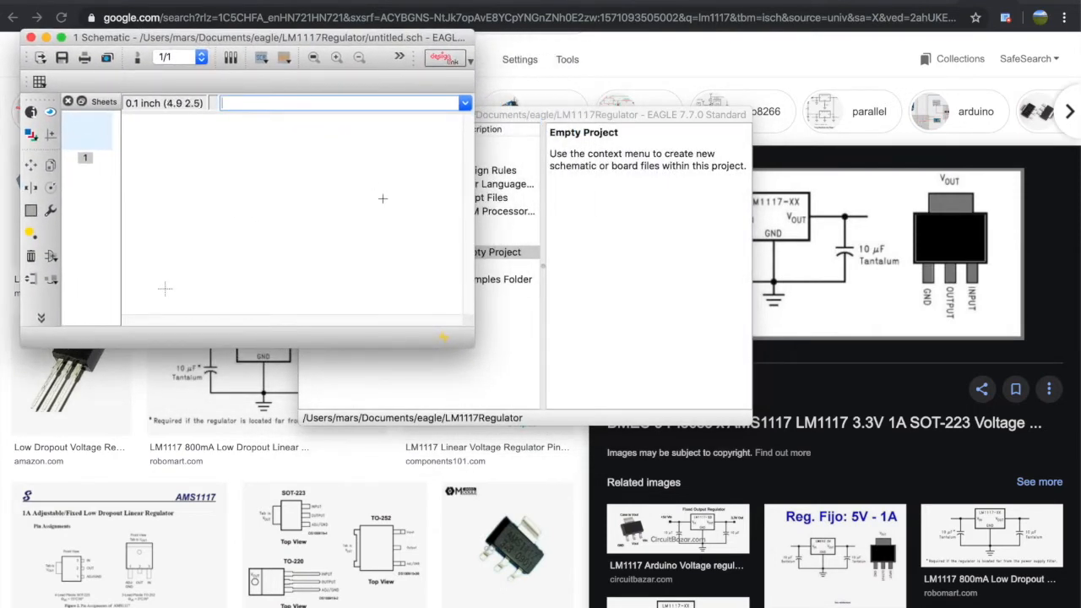
pyautogui.moveTo(469, 348); pyautogui.dragTo(980, 596)
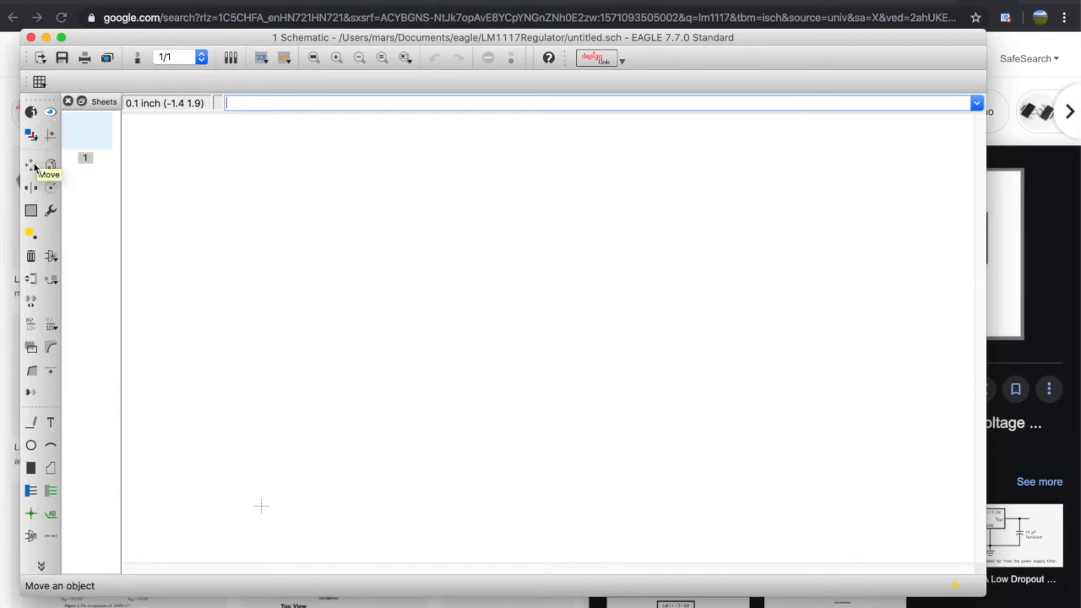
# Review the schematic's layer display settings and close them.
pyautogui.click(31, 137)
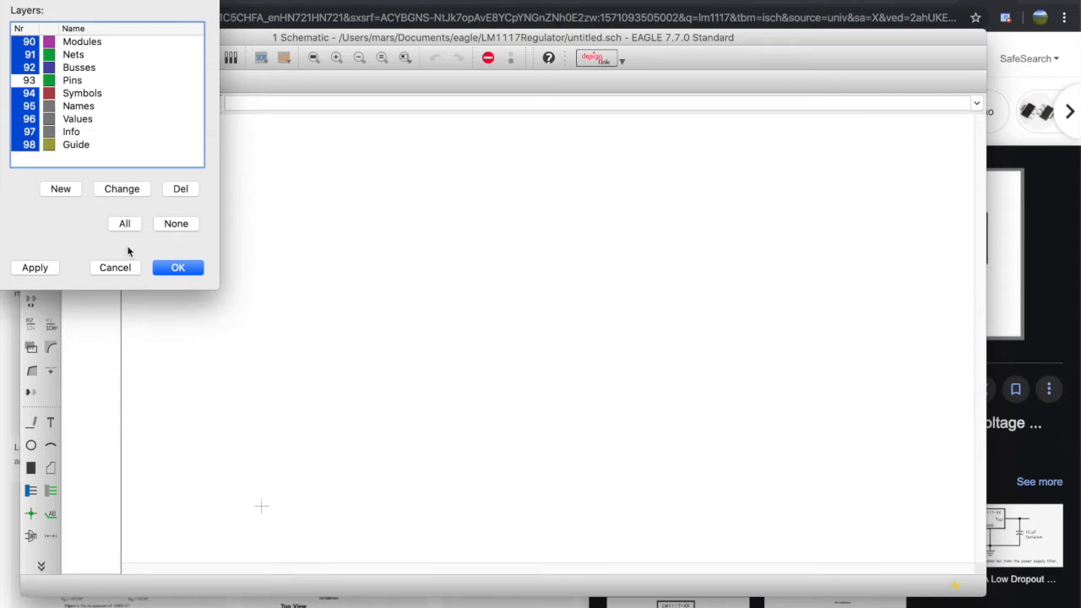
pyautogui.click(166, 267)
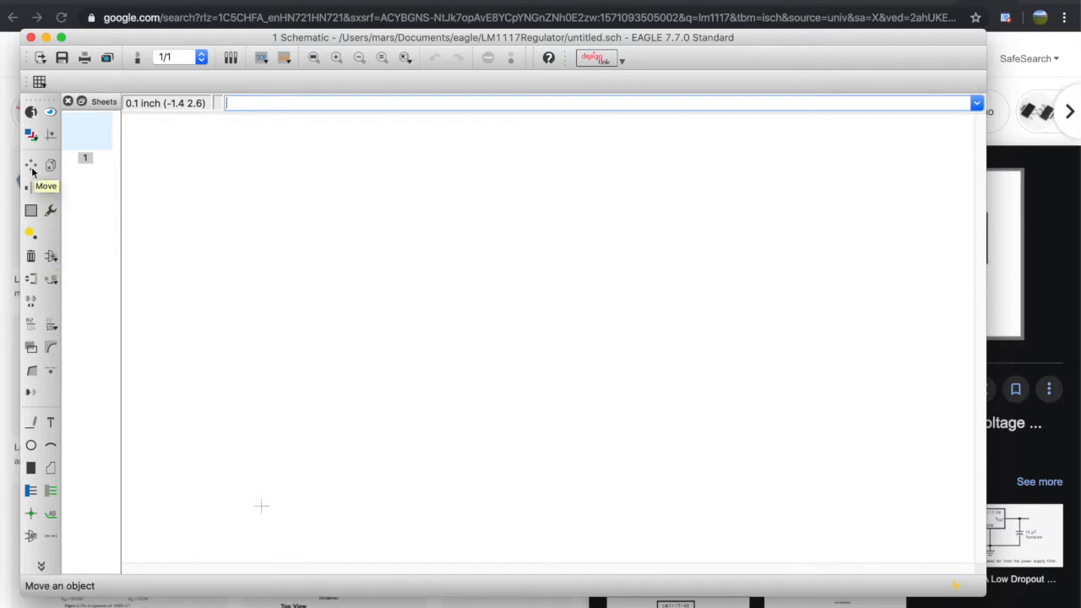
# Search the component libraries for capacitor and check the required capacitor value in the browser's LM1117 reference circuit.
pyautogui.click(51, 258)
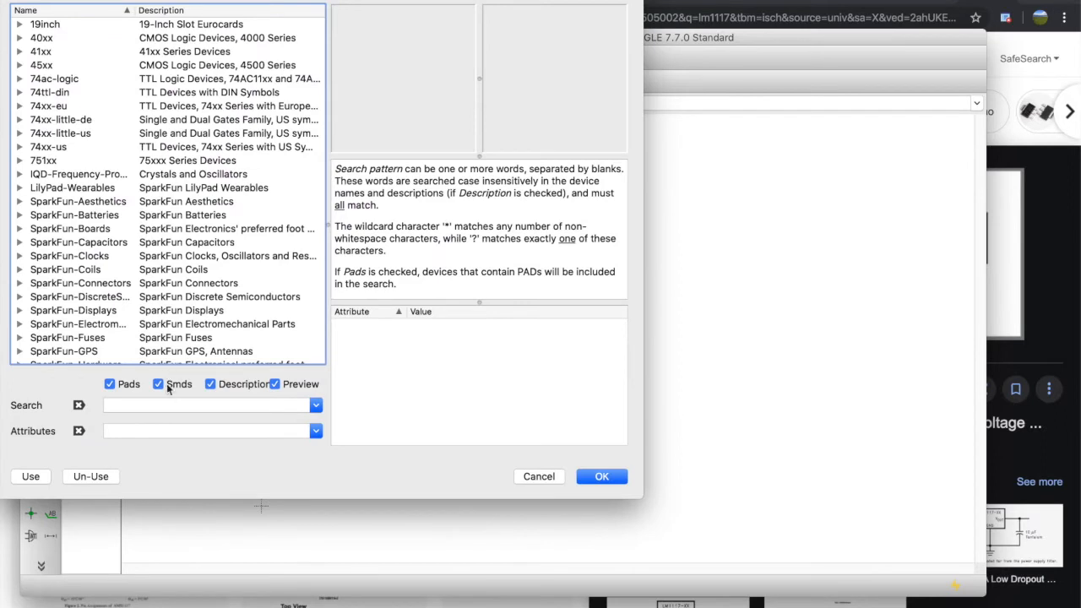
pyautogui.click(171, 404)
pyautogui.write('capacitor')
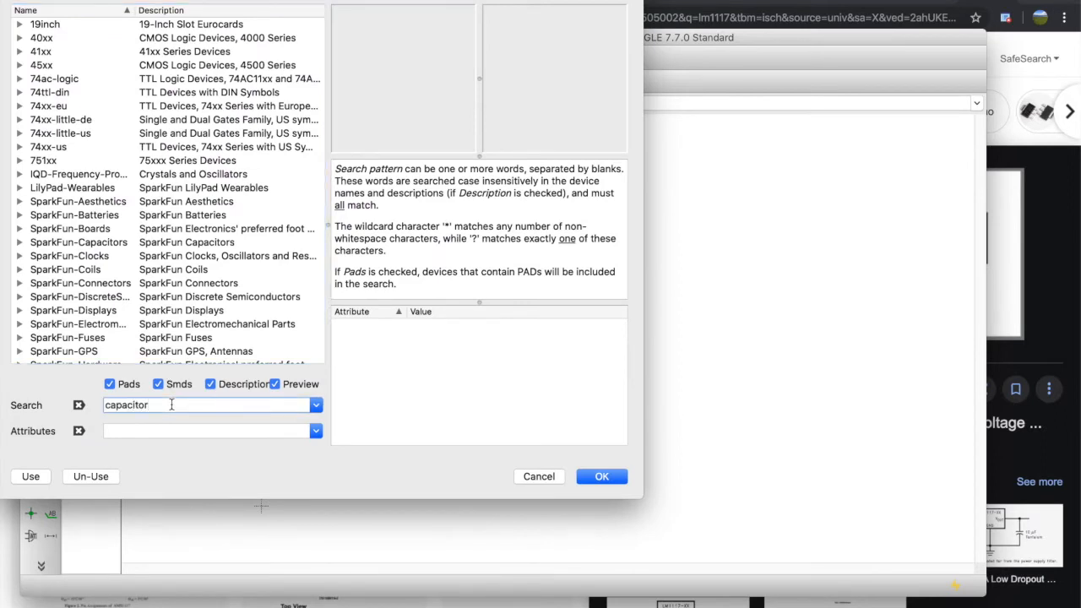
pyautogui.press('Return')
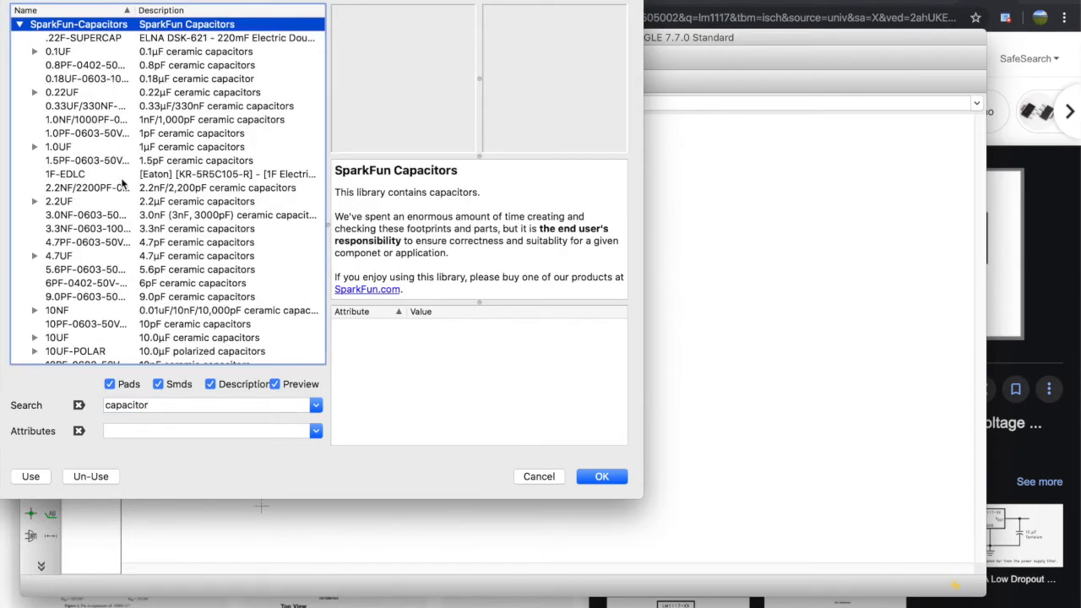
pyautogui.press('super+Tab')
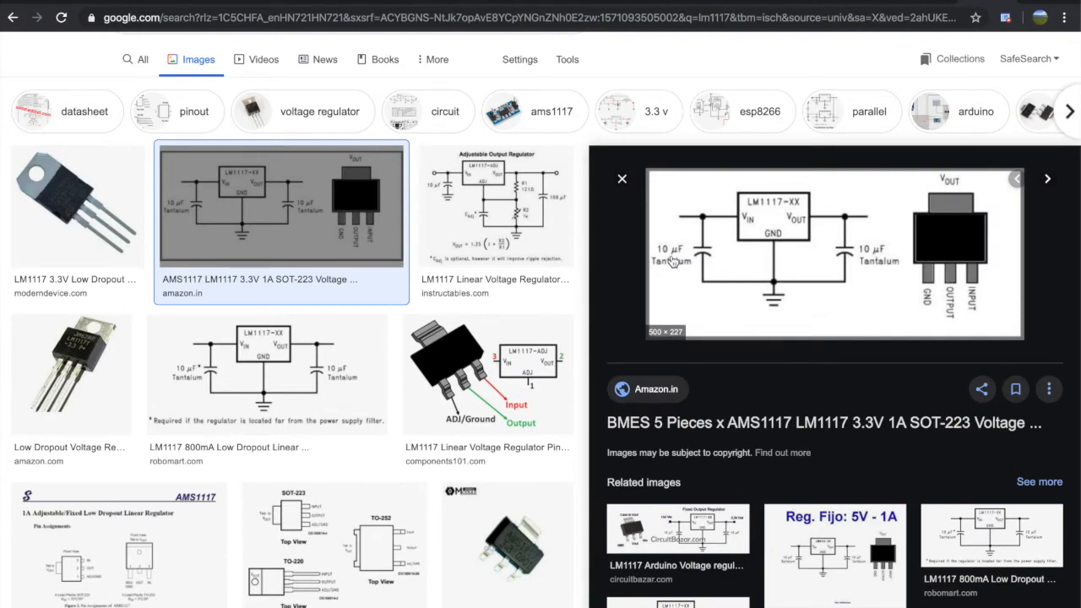
pyautogui.press('super+Tab')
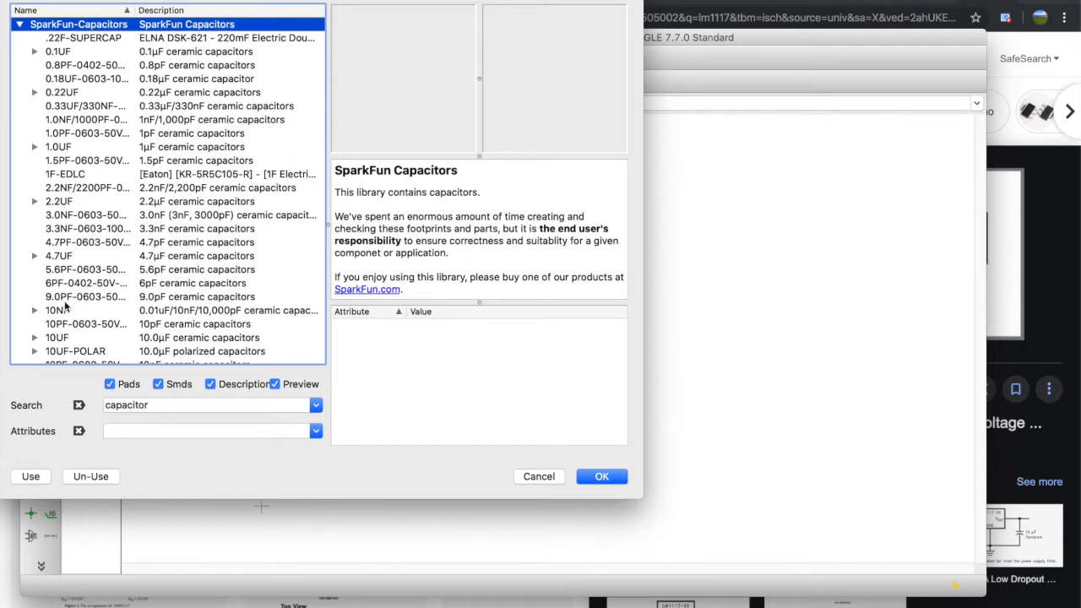
# Add two 10UF-POLAR capacitors with the CPOL-RADIAL-2.5MM-5MM package side by side in the schematic.
pyautogui.click(34, 337)
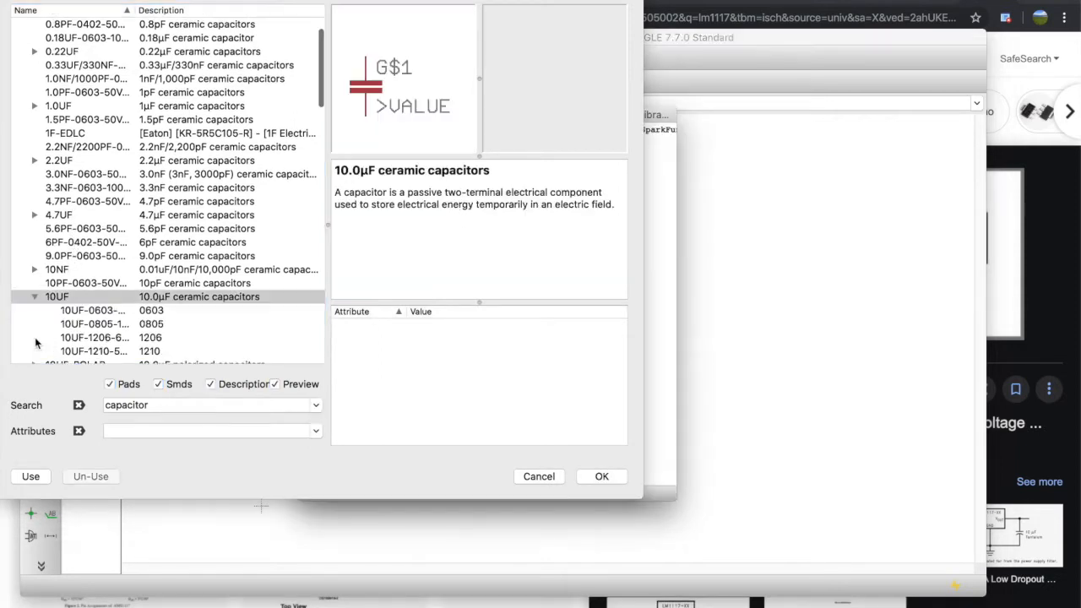
pyautogui.scroll(-5, 106, 329)
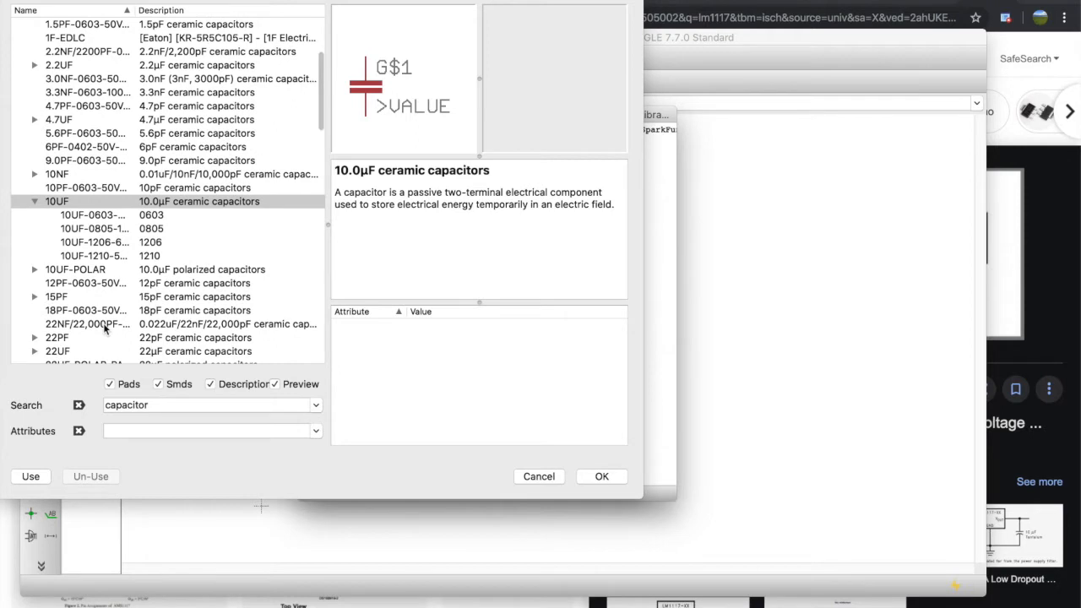
pyautogui.click(34, 271)
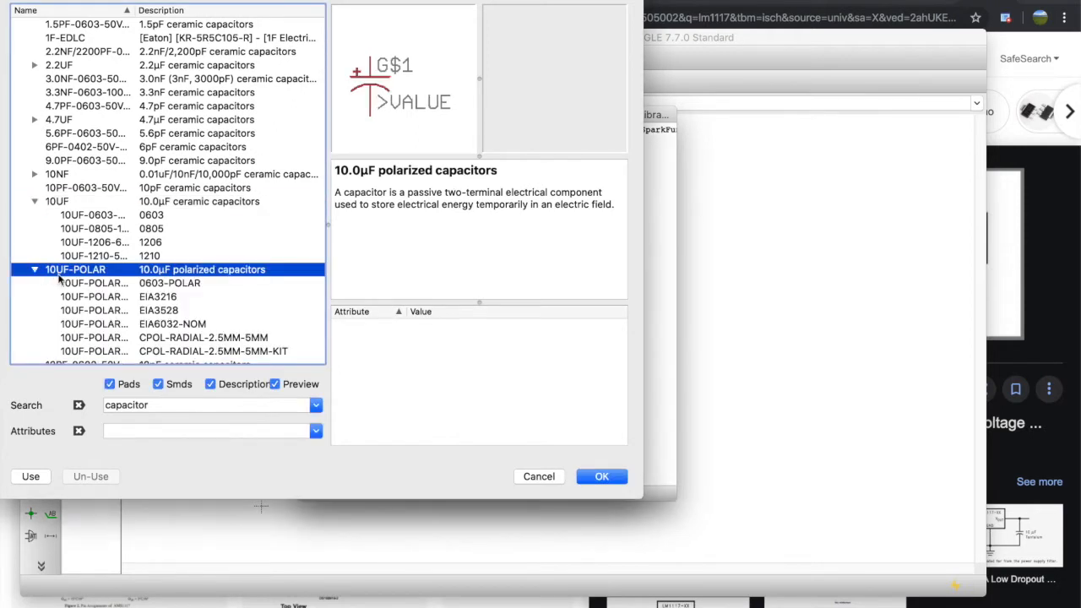
pyautogui.click(105, 287)
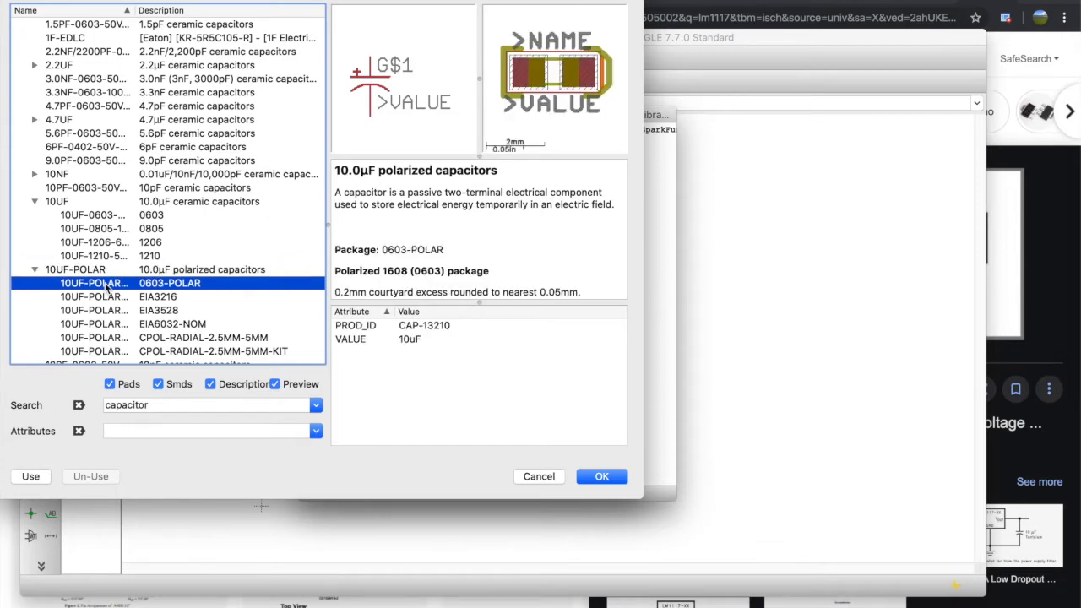
pyautogui.click(172, 338)
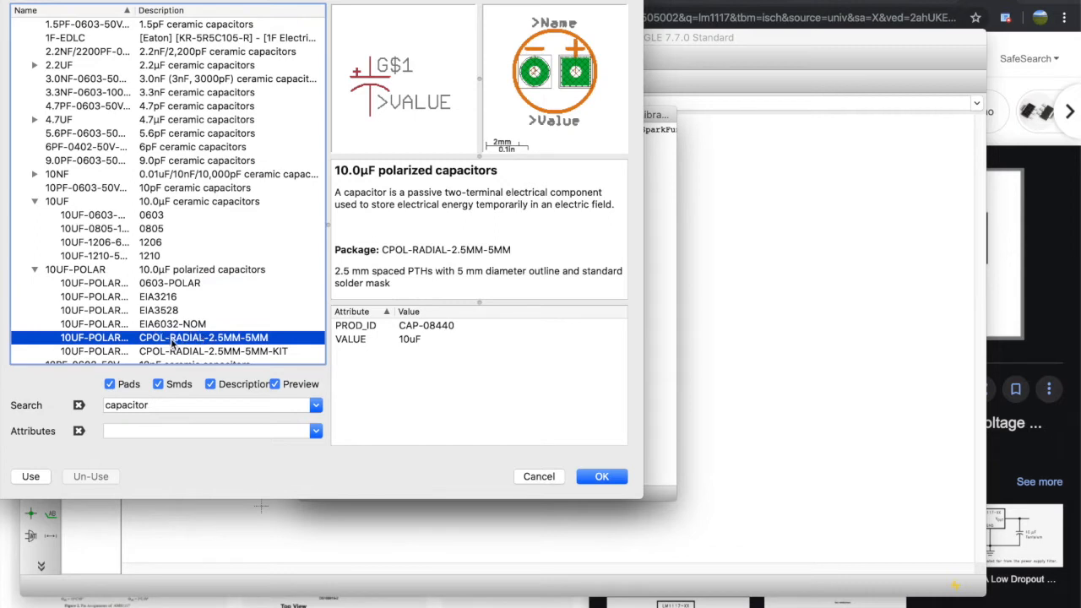
pyautogui.scroll(-1, 172, 324)
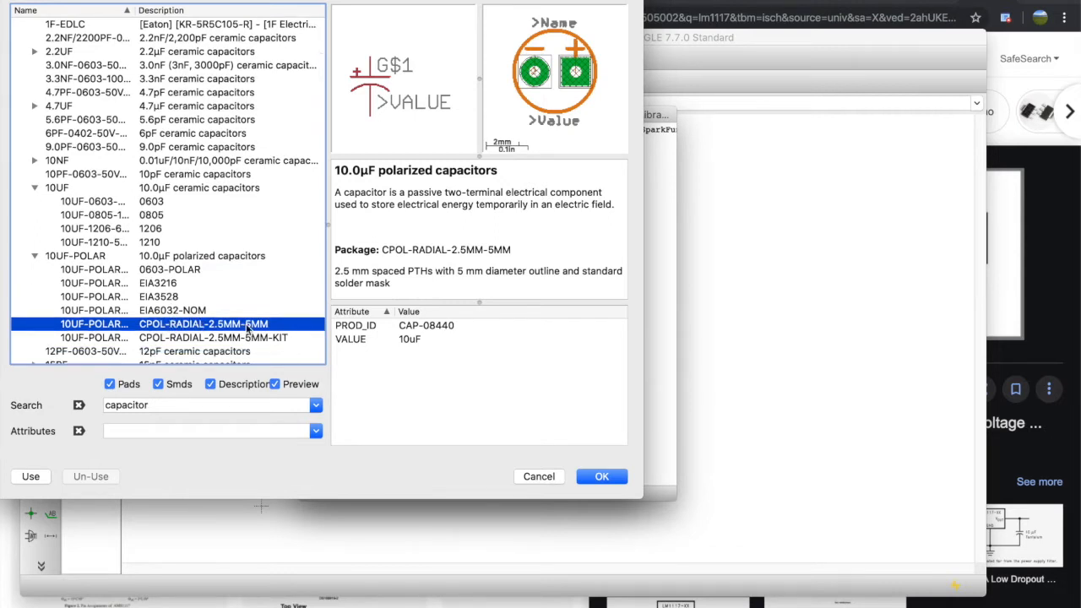
pyautogui.click(597, 476)
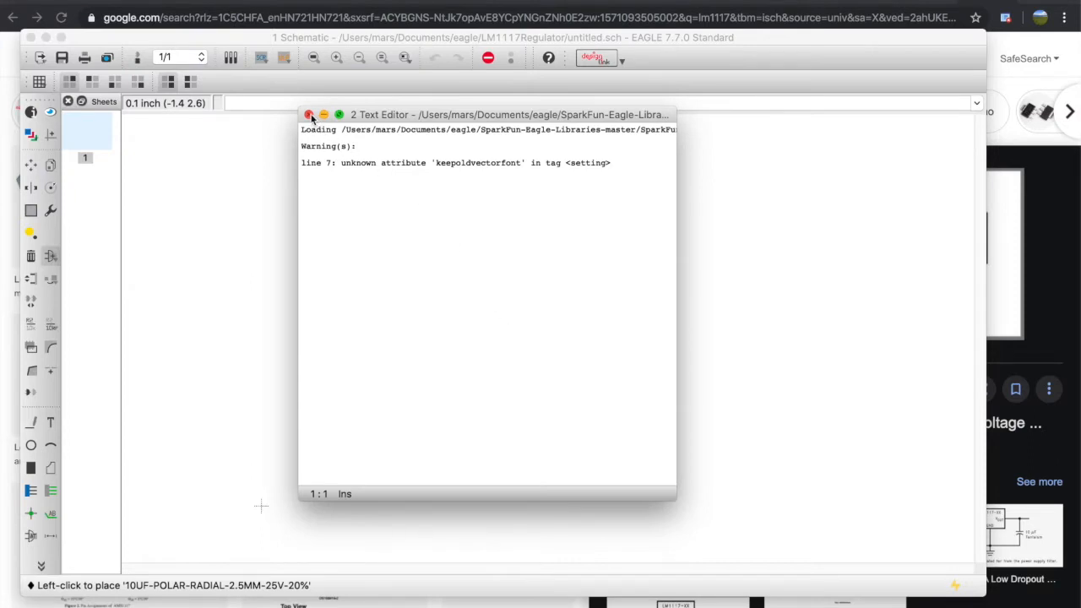
pyautogui.click(309, 115)
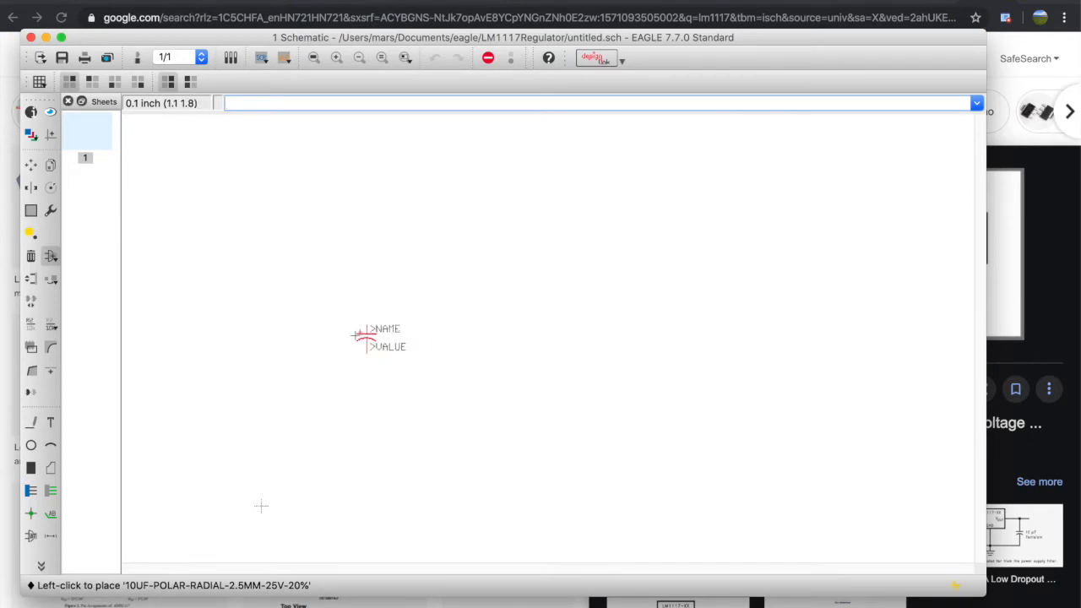
pyautogui.click(357, 336)
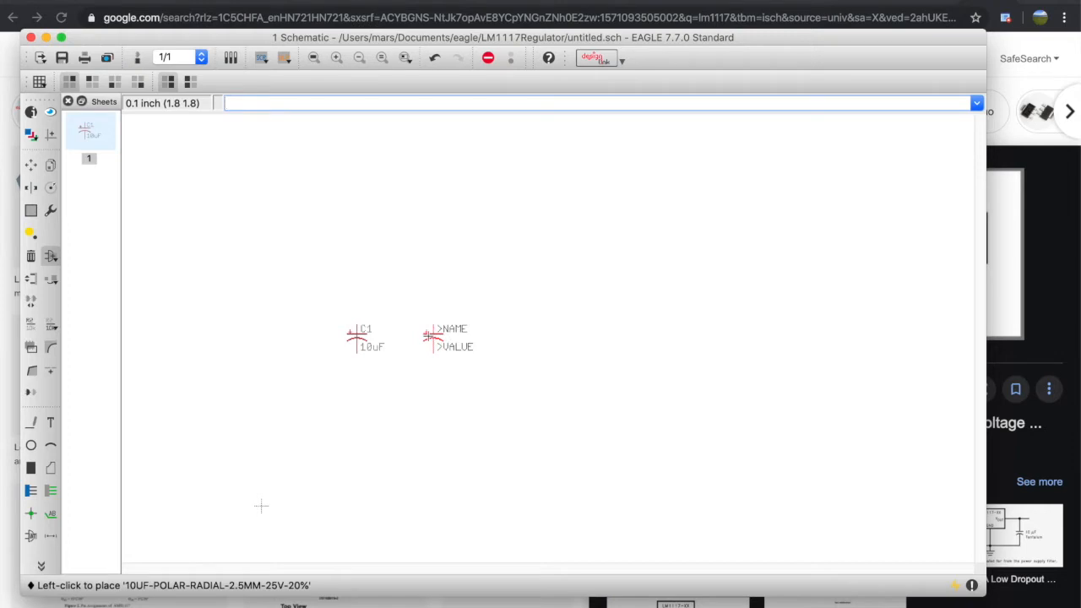
pyautogui.click(432, 337)
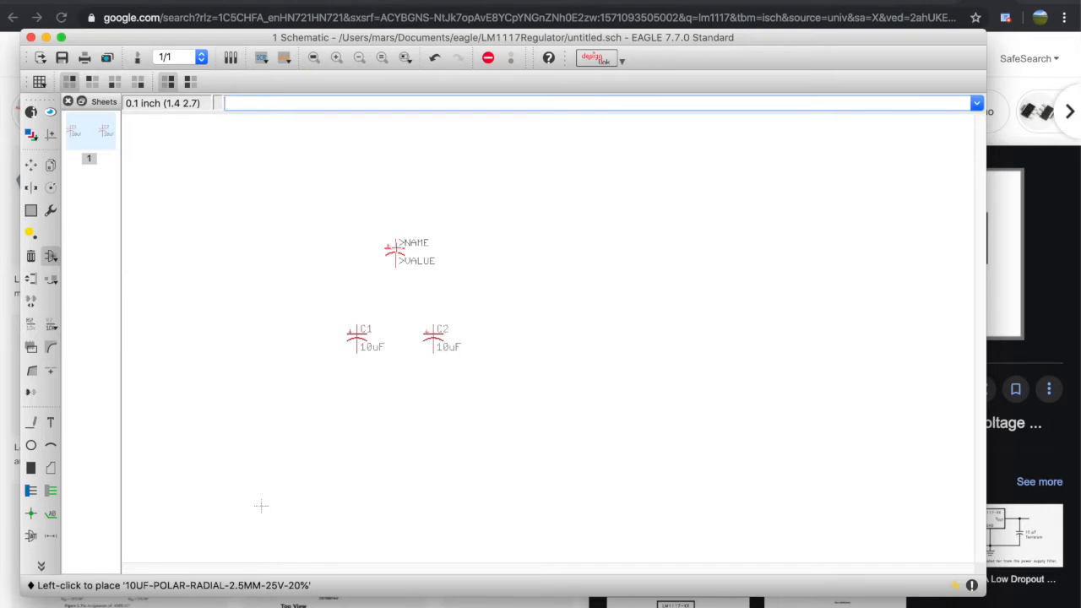
# Rotate the unplaced capacitor symbol through a full turn in 90-degree increments.
pyautogui.rightClick(394, 251)
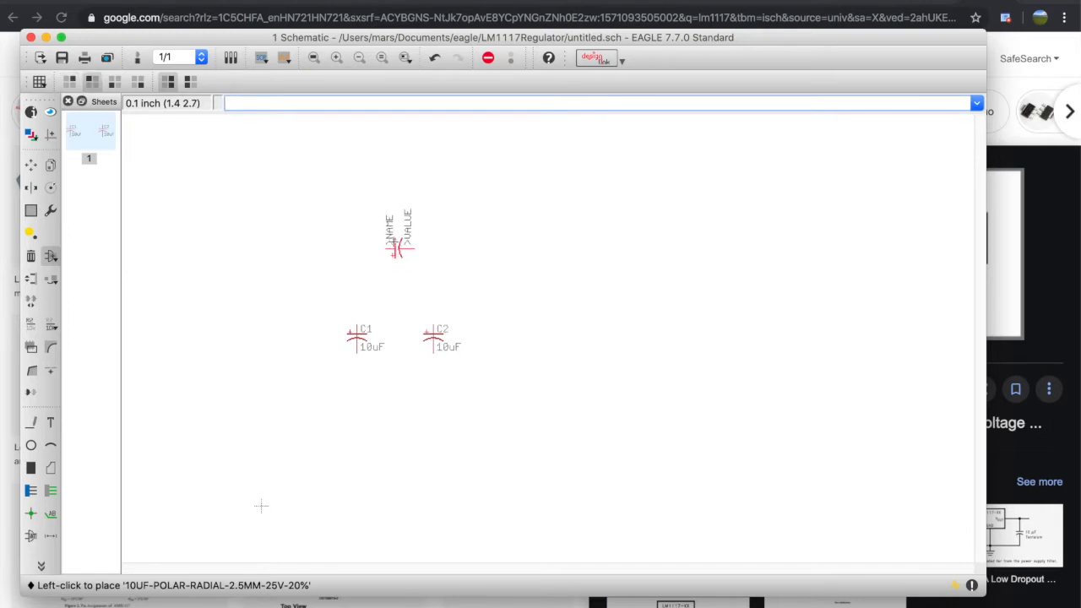
pyautogui.rightClick(397, 239)
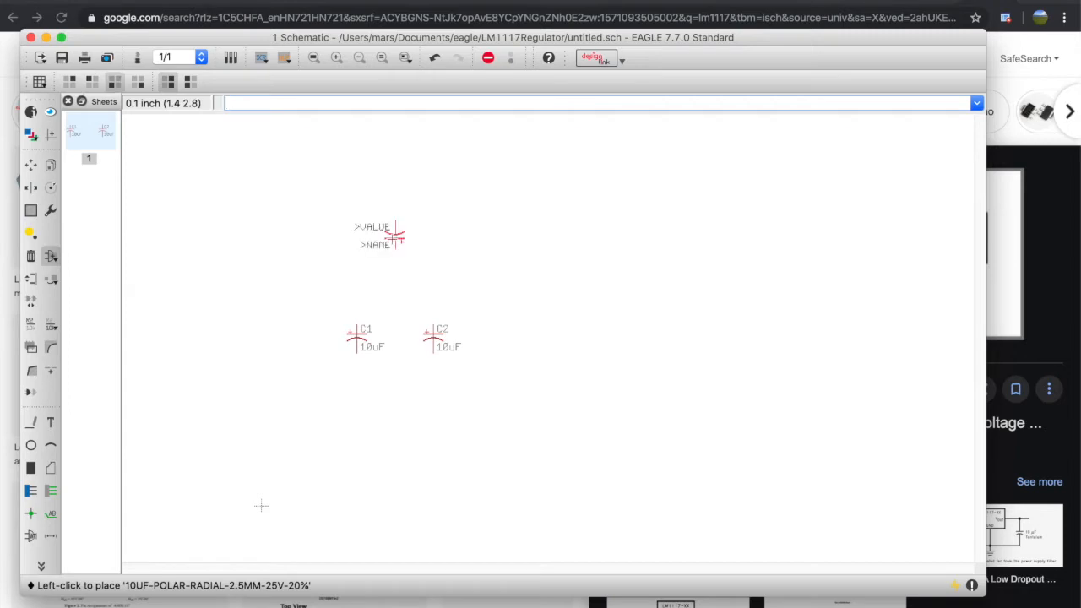
pyautogui.rightClick(394, 239)
pyautogui.rightClick(393, 241)
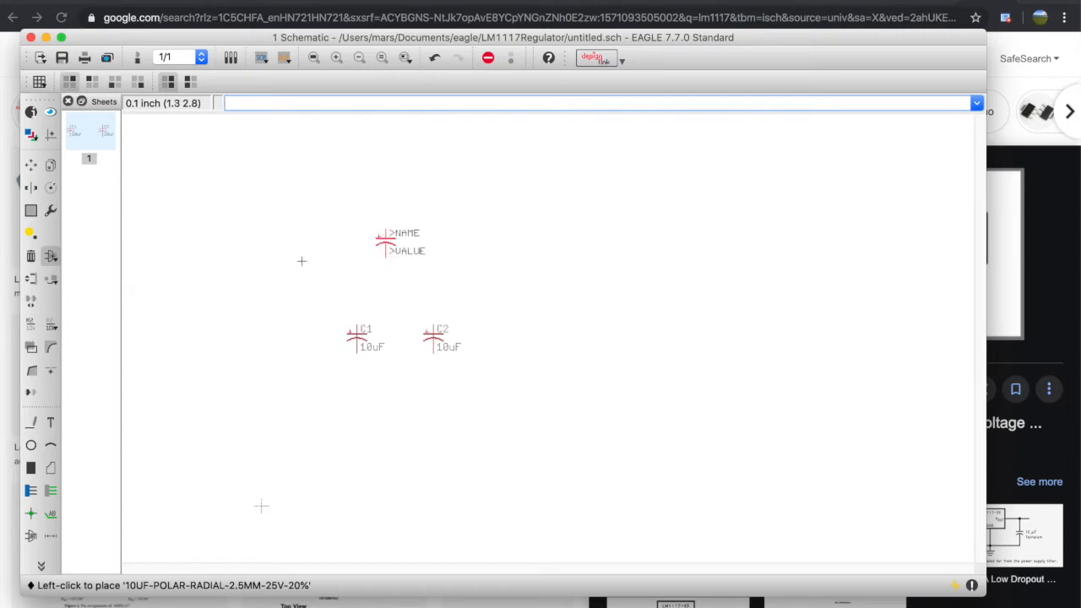
# Search the component libraries for lm1117 and choose the SparkFun-IC-Power LM1117 voltage regulator in the SOT223 package for placement.
pyautogui.click(51, 259)
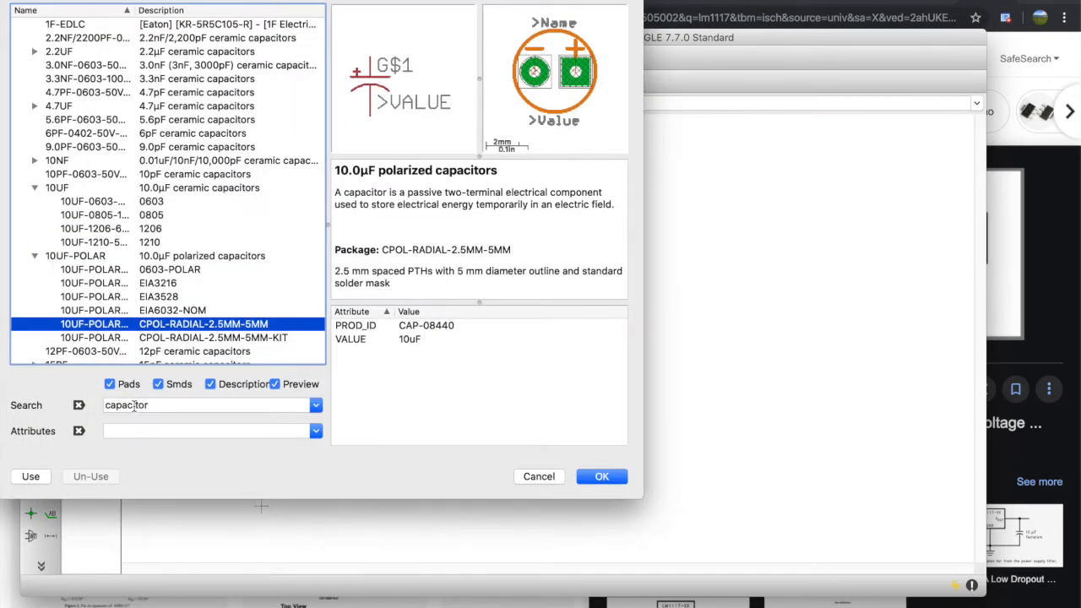
pyautogui.doubleClick(134, 406)
pyautogui.write('lm')
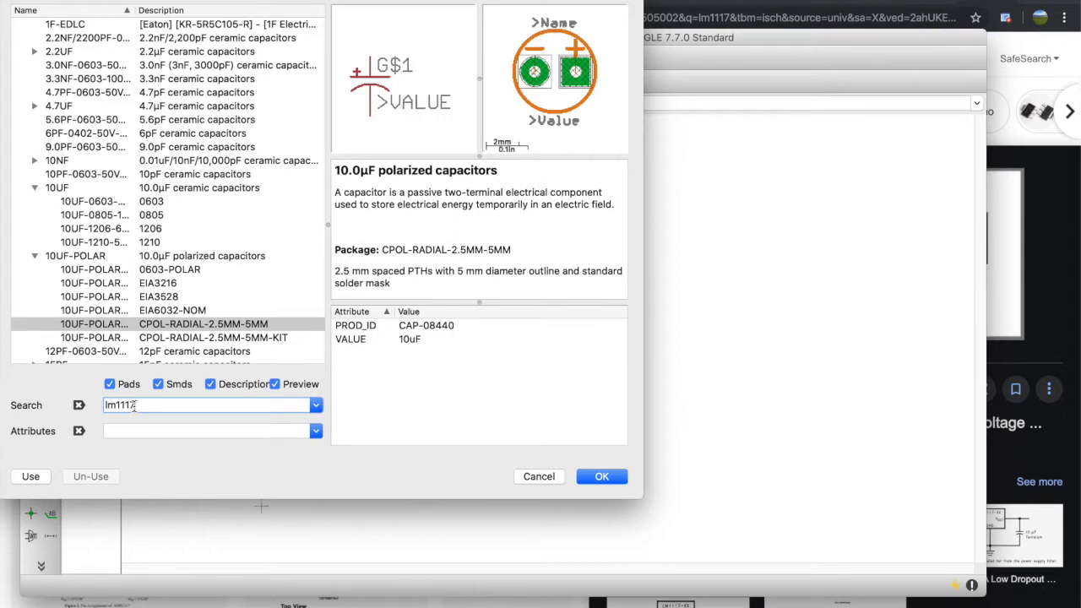
pyautogui.write('1117')
pyautogui.press('Return')
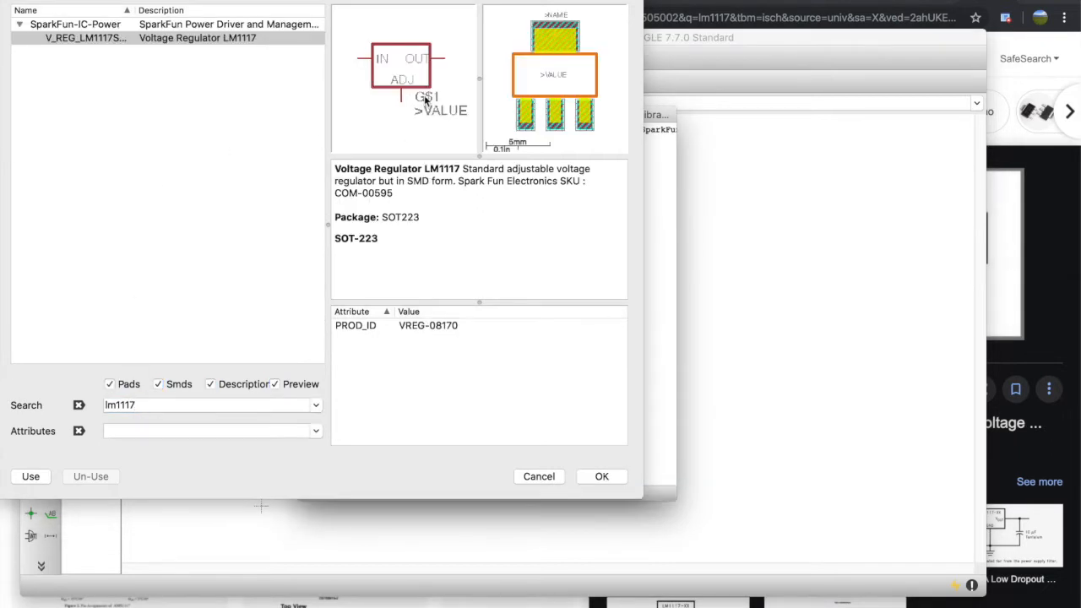
pyautogui.click(187, 40)
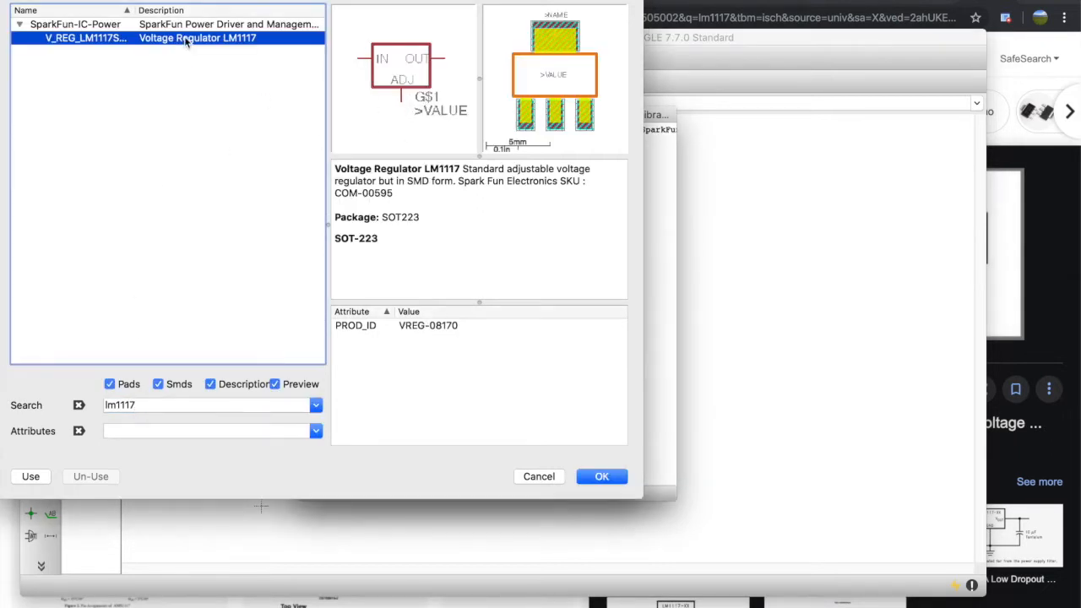
pyautogui.click(597, 476)
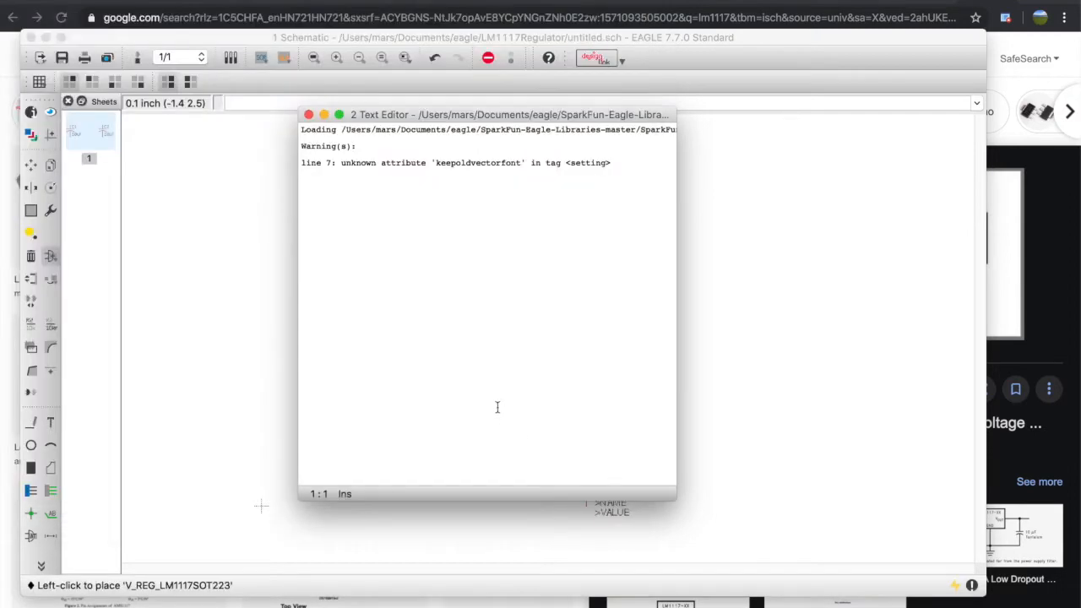
pyautogui.click(309, 114)
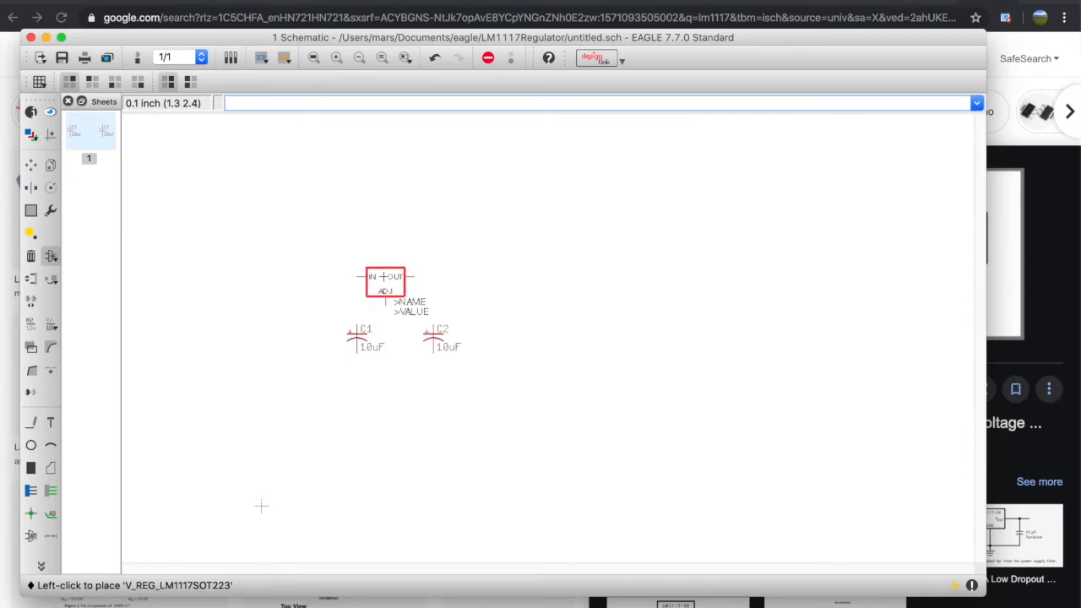
# Check the LM1117 reference circuit in the browser, then place one voltage regulator above and between the two capacitors.
pyautogui.press('super+Tab')
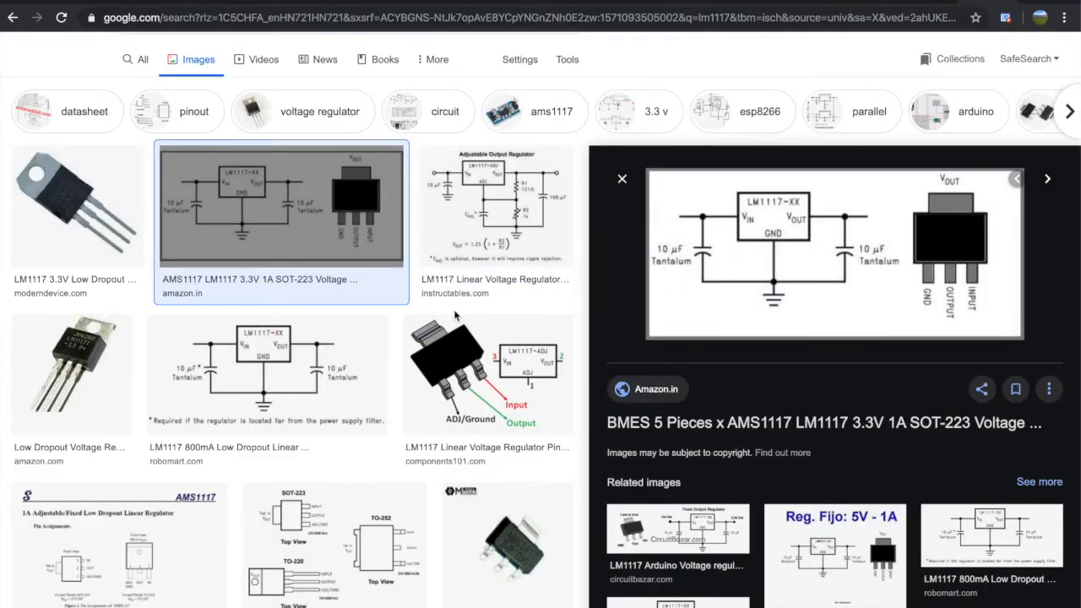
pyautogui.press('super+Tab')
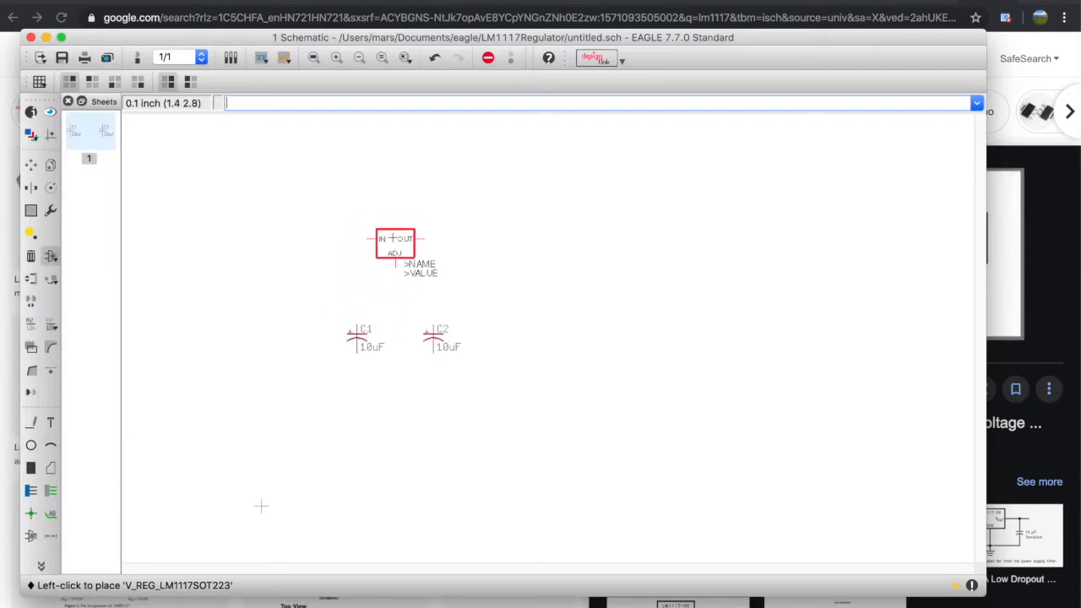
pyautogui.click(391, 239)
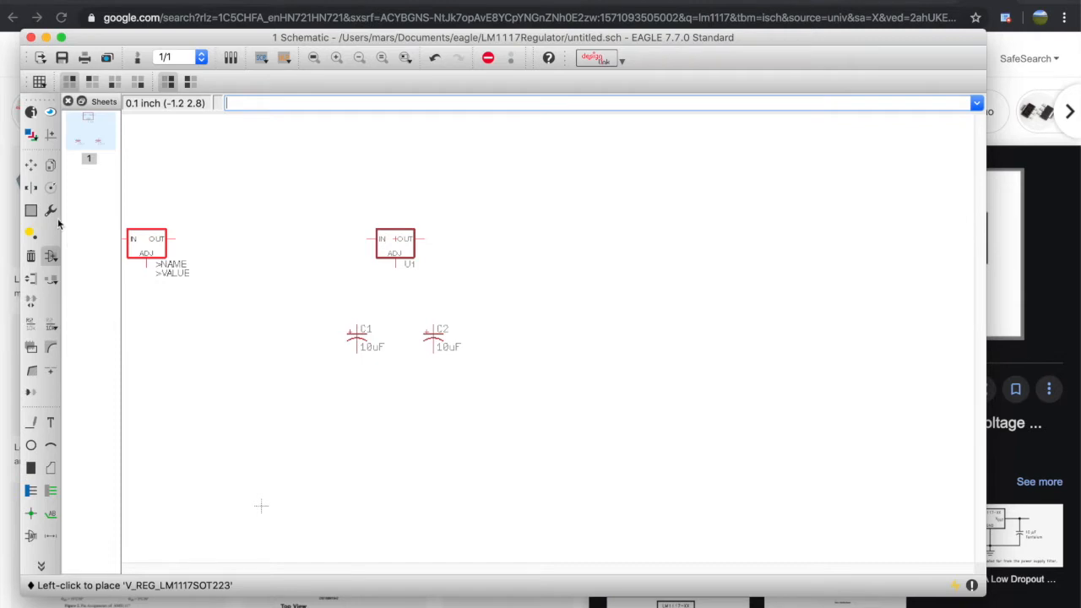
pyautogui.click(33, 168)
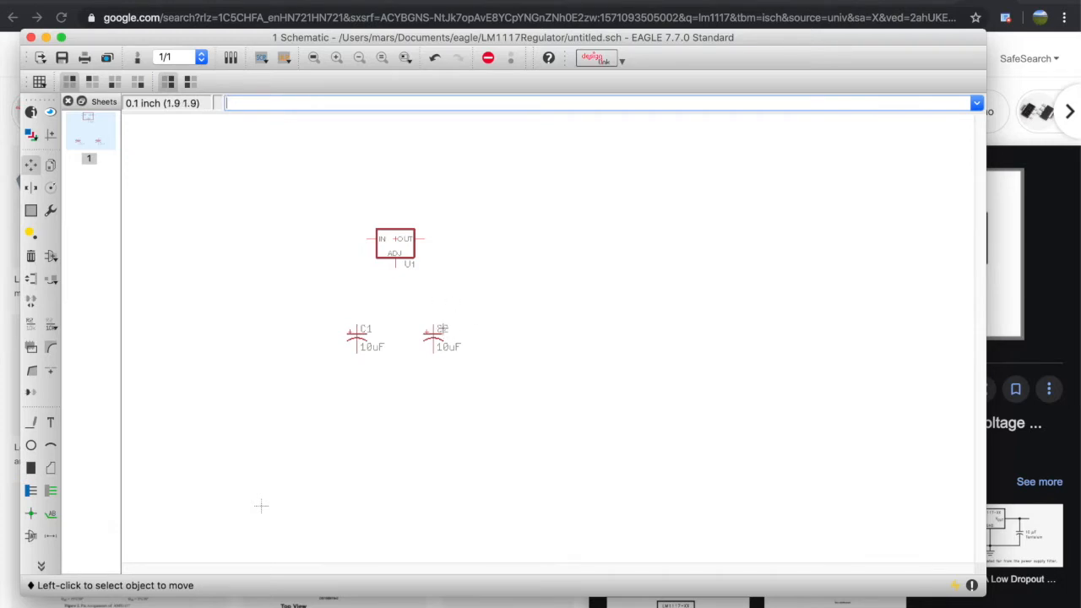
# Review the name, value and package in the properties of capacitor C2 and close them.
pyautogui.rightClick(442, 328)
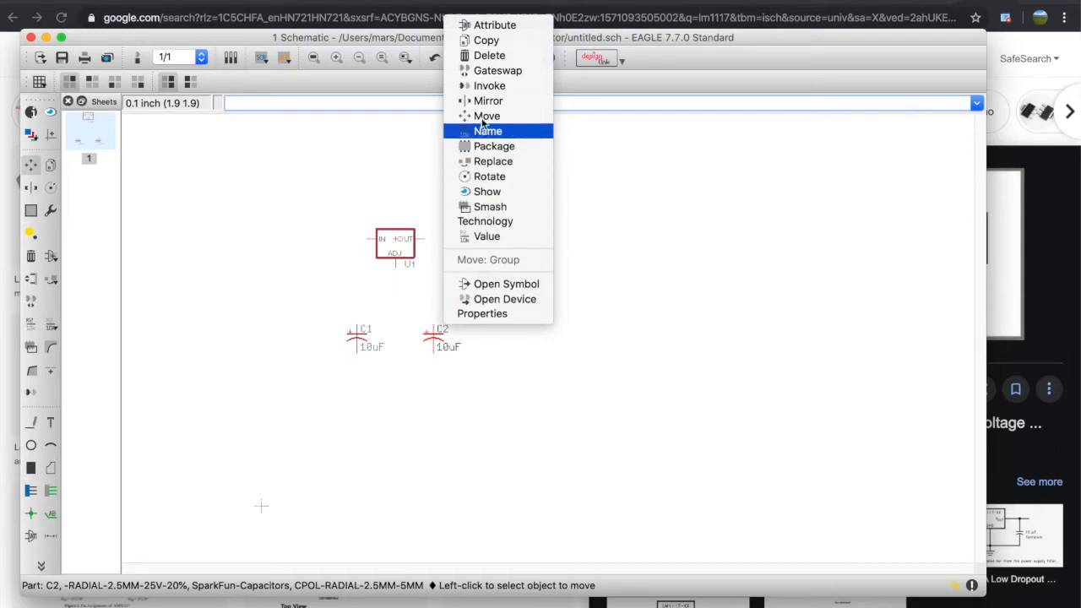
pyautogui.click(495, 313)
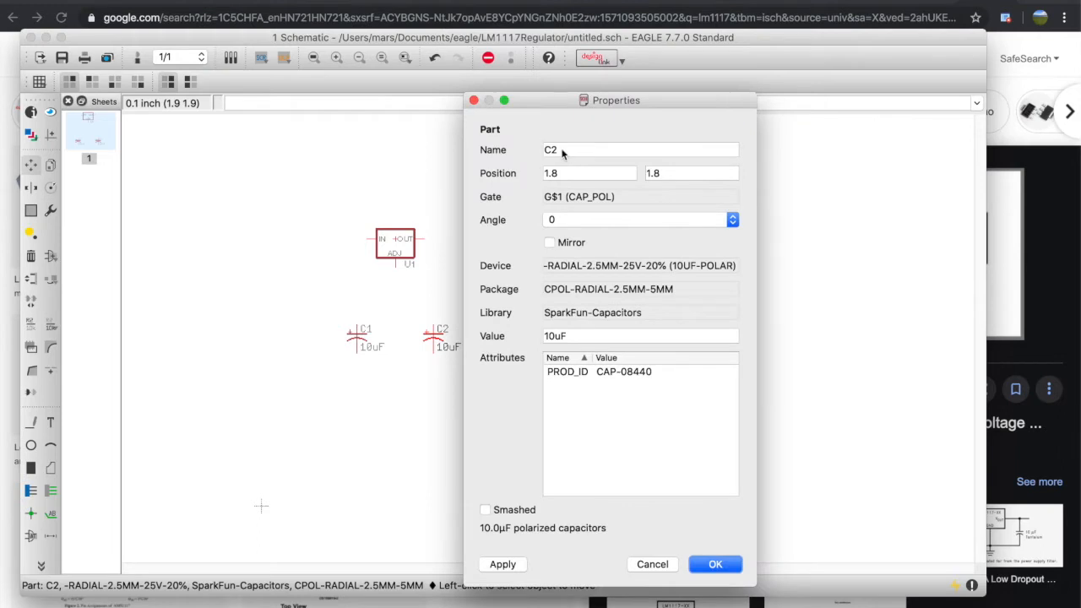
pyautogui.doubleClick(561, 150)
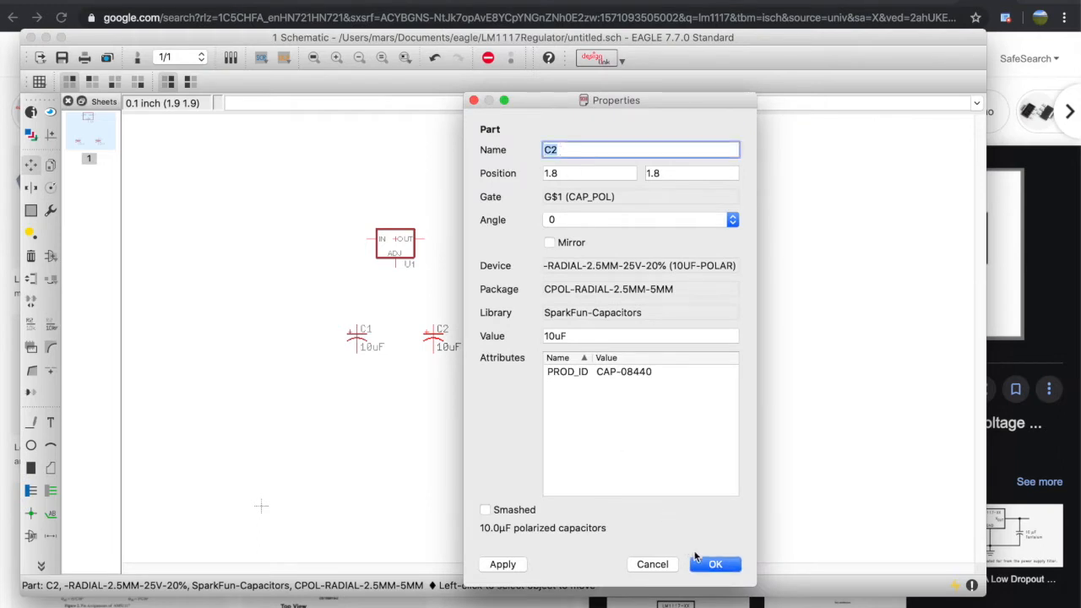
pyautogui.click(712, 564)
# From the library search for pin, choose the pinhead PINHD-1X2 header with the straight 1X02 package for placement.
pyautogui.press('super+Tab')
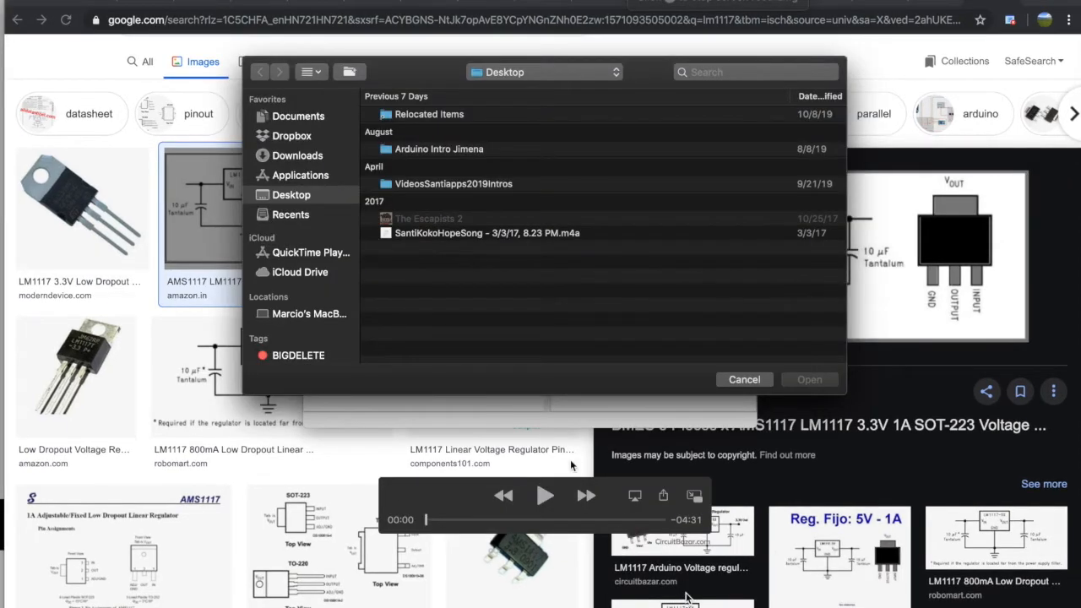
pyautogui.press('super+Tab')
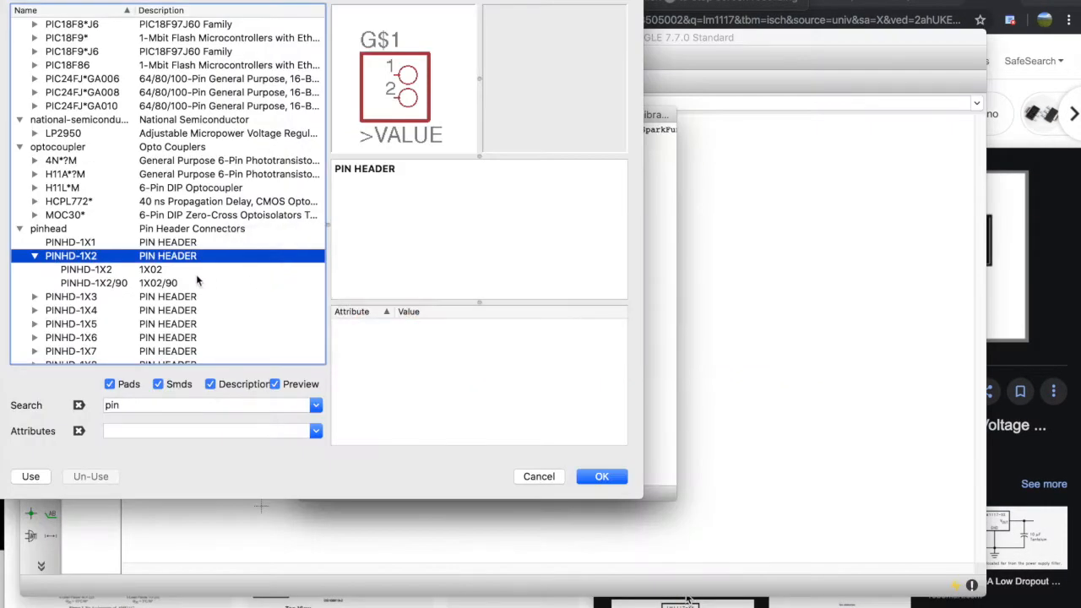
pyautogui.click(139, 405)
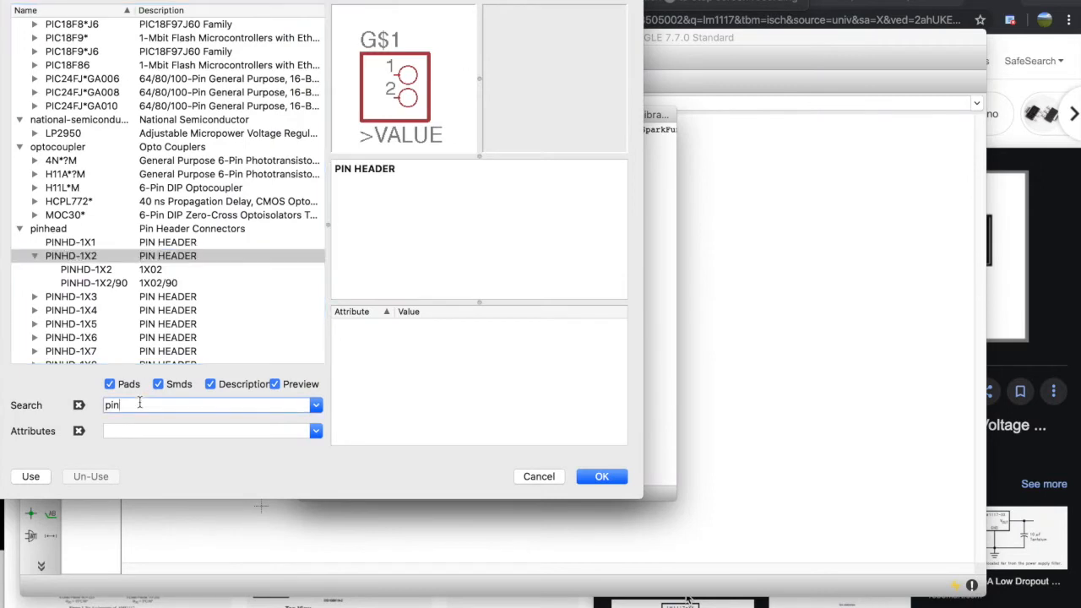
pyautogui.click(103, 271)
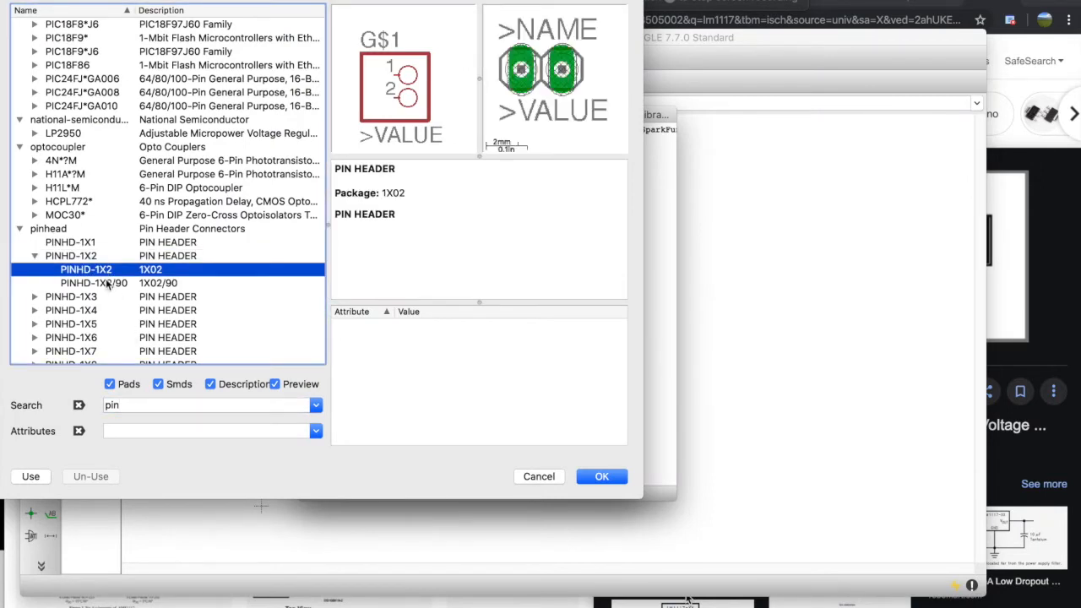
pyautogui.click(107, 283)
pyautogui.click(108, 271)
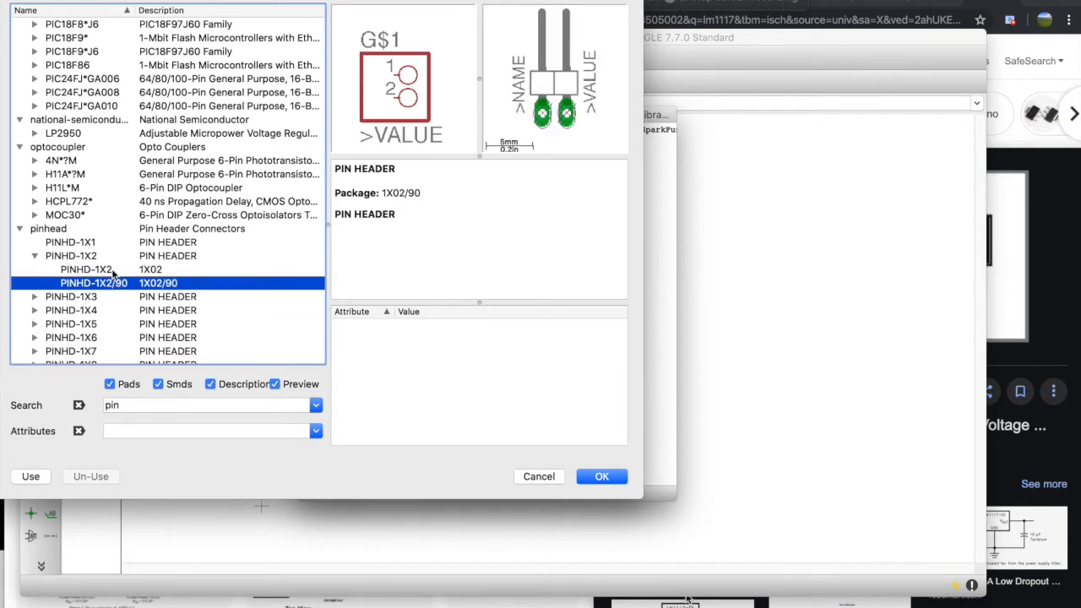
pyautogui.click(113, 271)
pyautogui.click(601, 478)
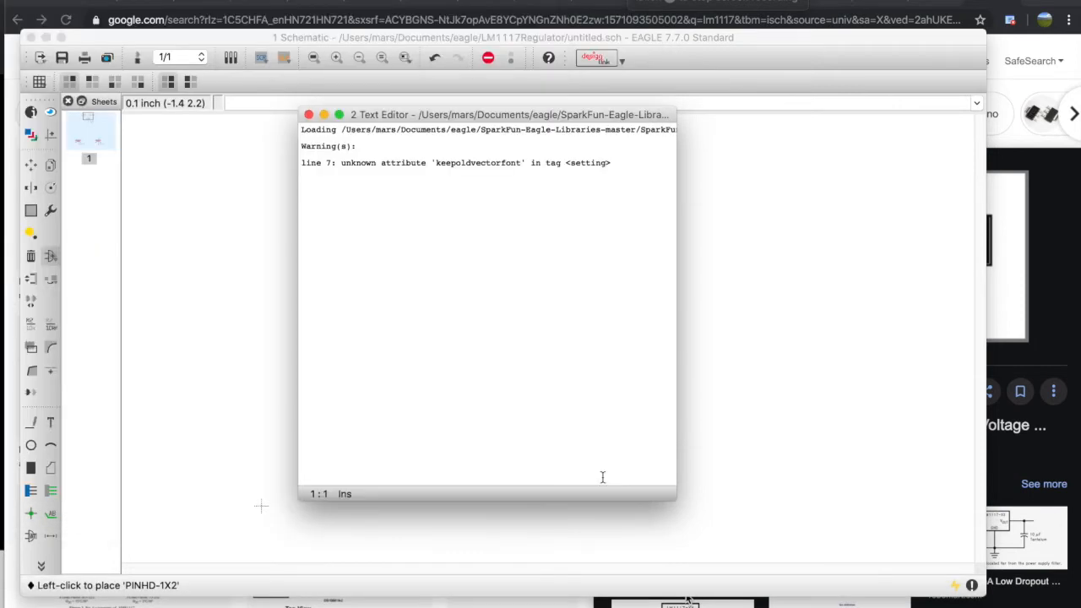
pyautogui.click(309, 115)
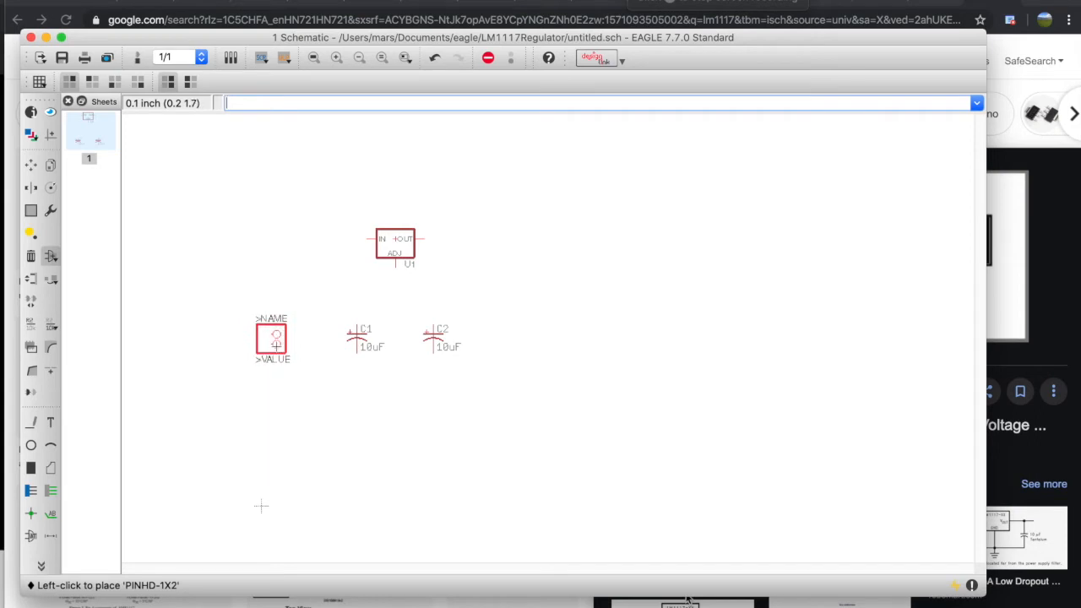
# Place one two-pin header to the left of capacitor C1 and another to the right of capacitor C2.
pyautogui.click(276, 345)
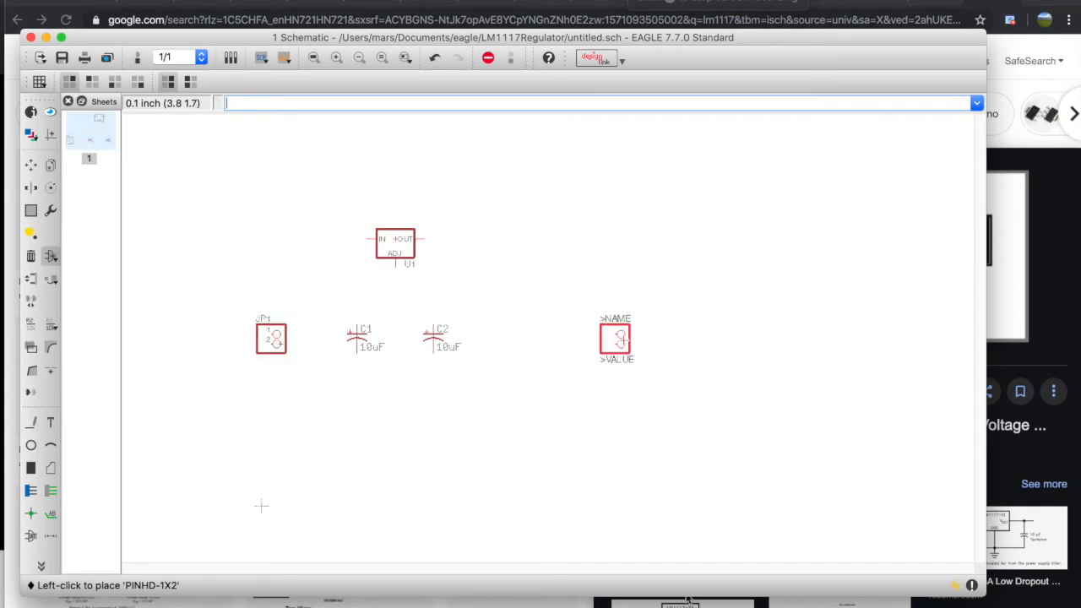
pyautogui.click(622, 339)
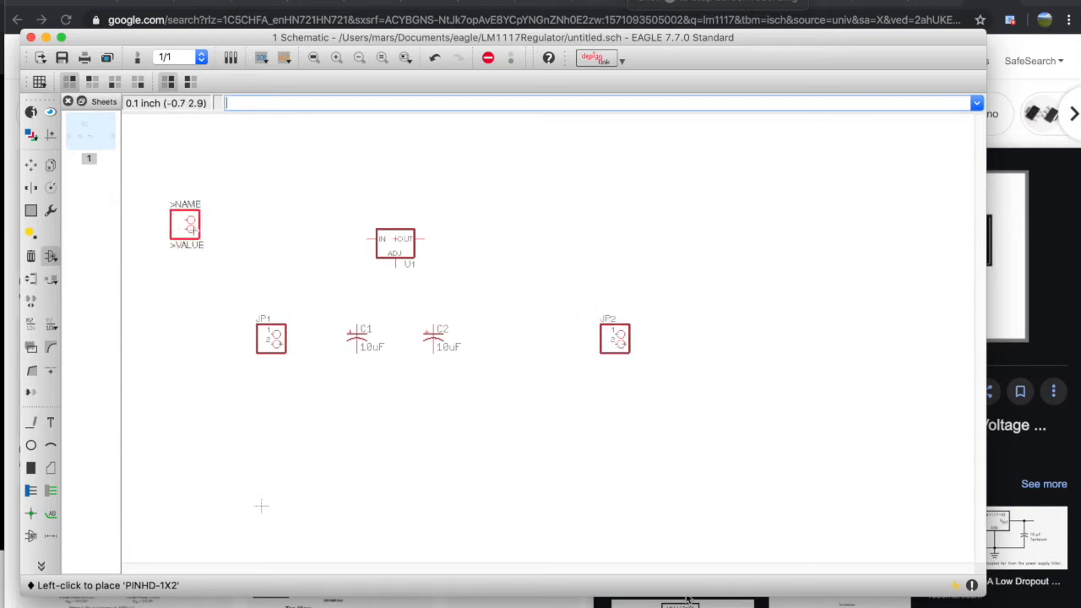
pyautogui.click(31, 167)
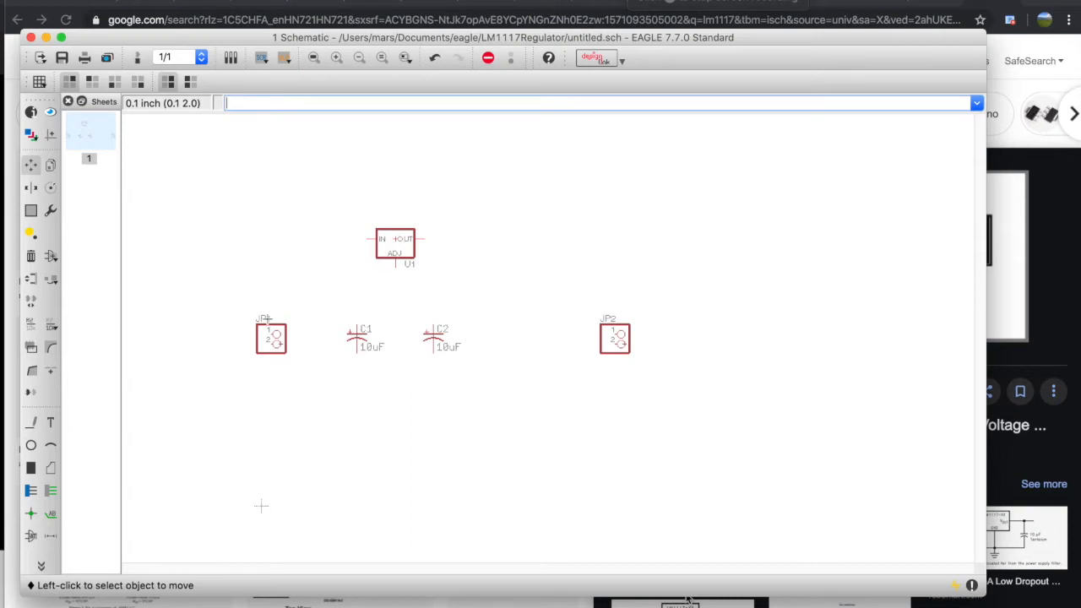
pyautogui.rightClick(267, 320)
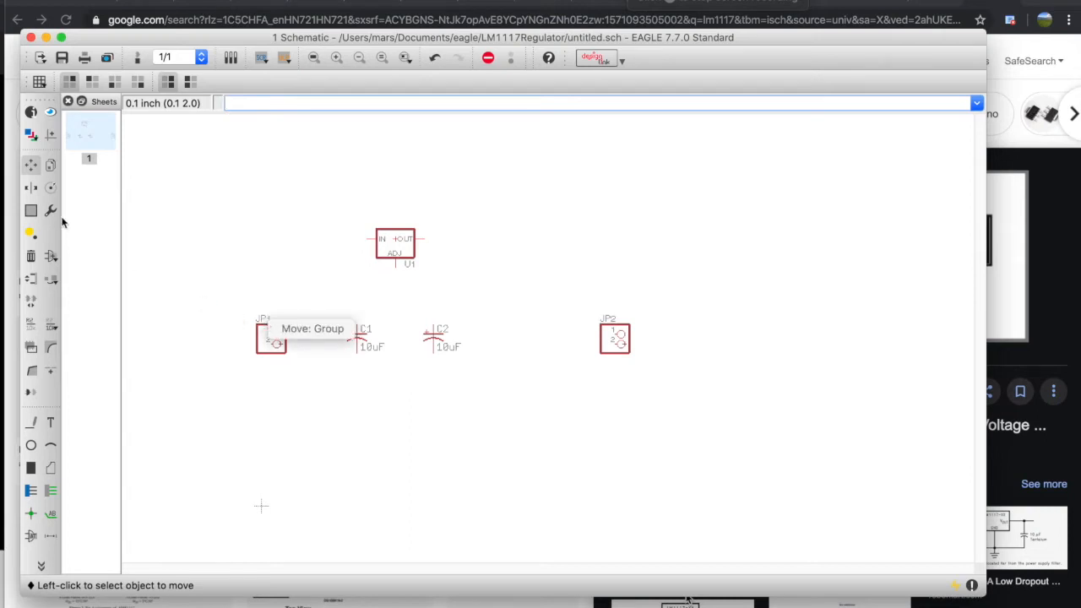
pyautogui.click(50, 256)
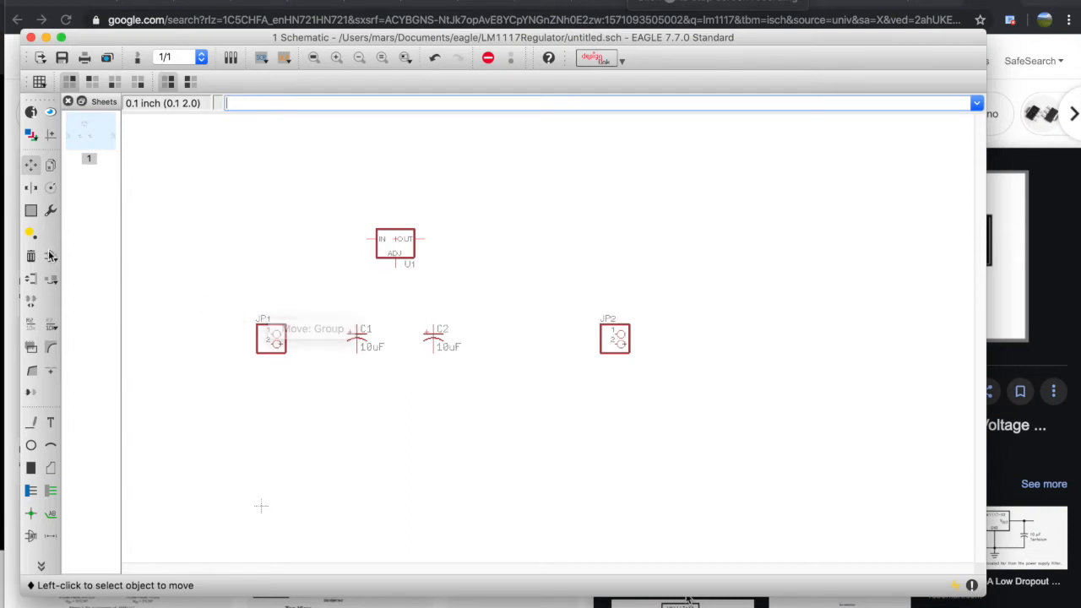
pyautogui.click(51, 256)
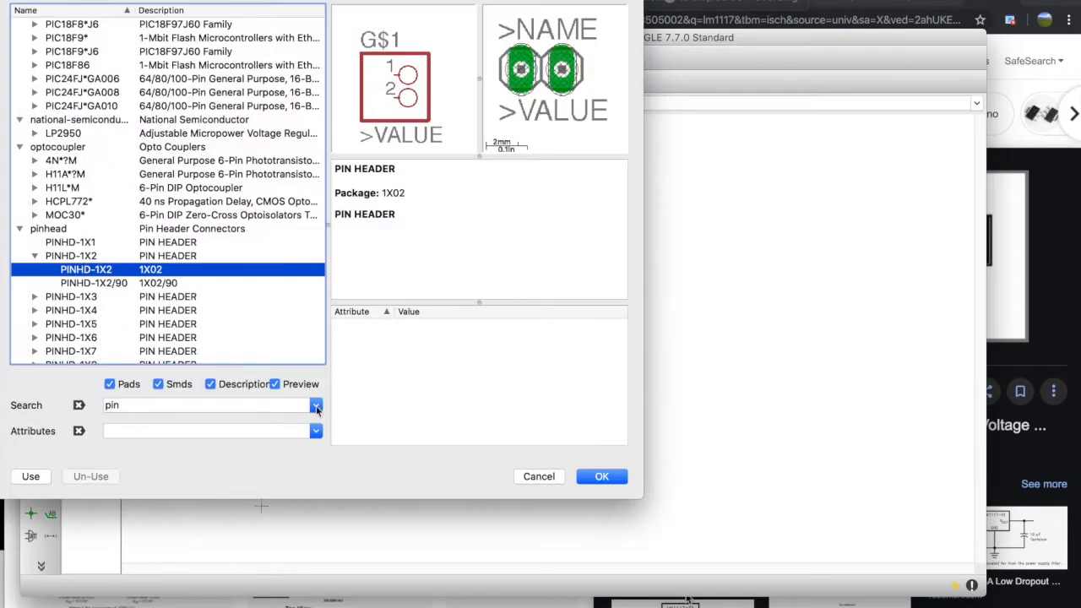
pyautogui.click(534, 477)
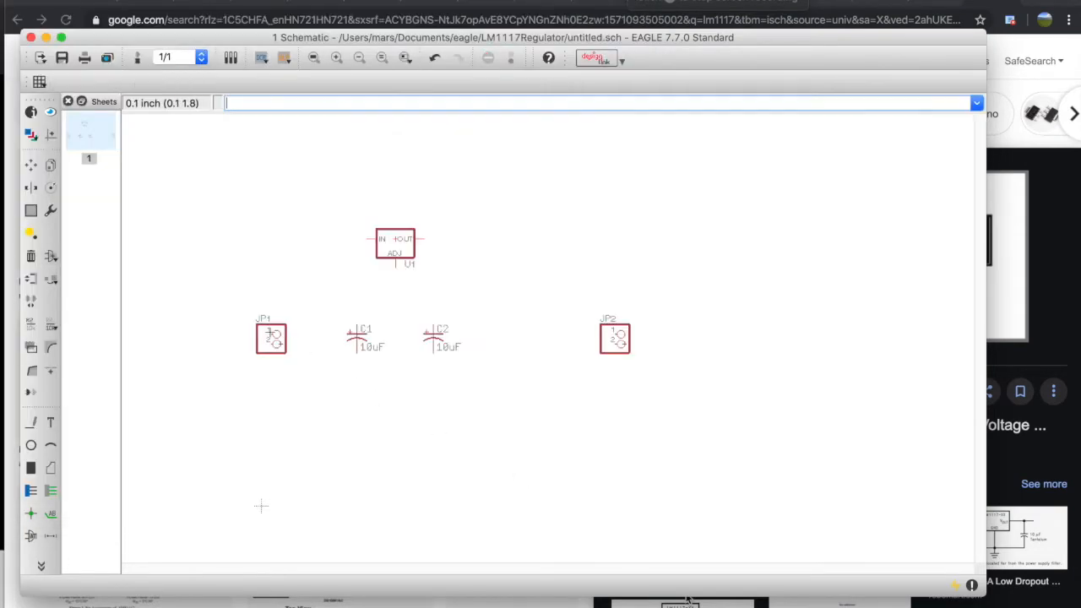
# Rename the pin header beside capacitor C1 as JP1-VIN in its properties.
pyautogui.rightClick(272, 336)
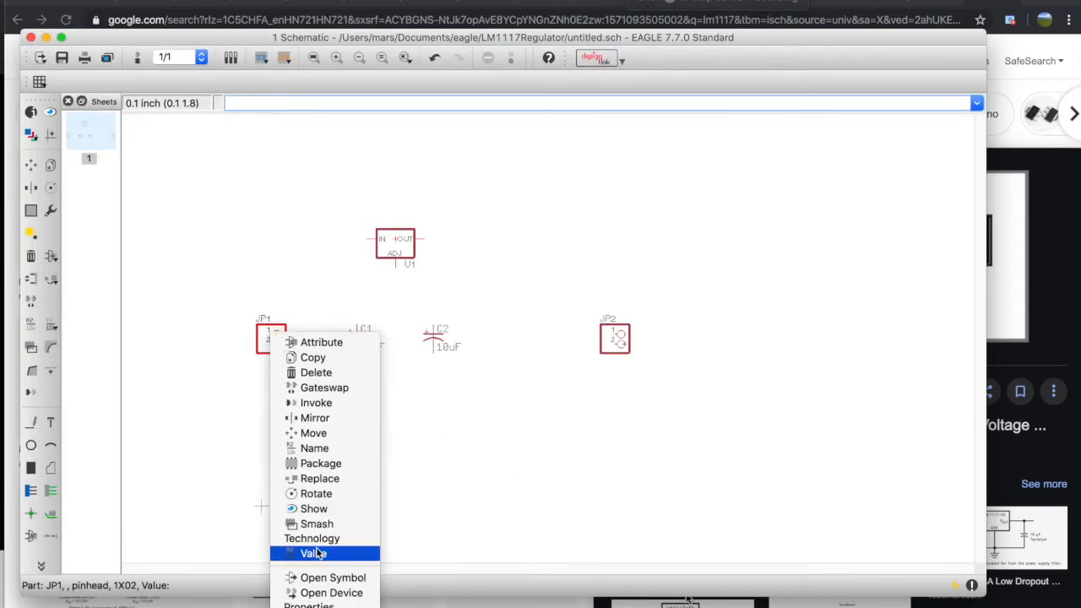
pyautogui.click(309, 605)
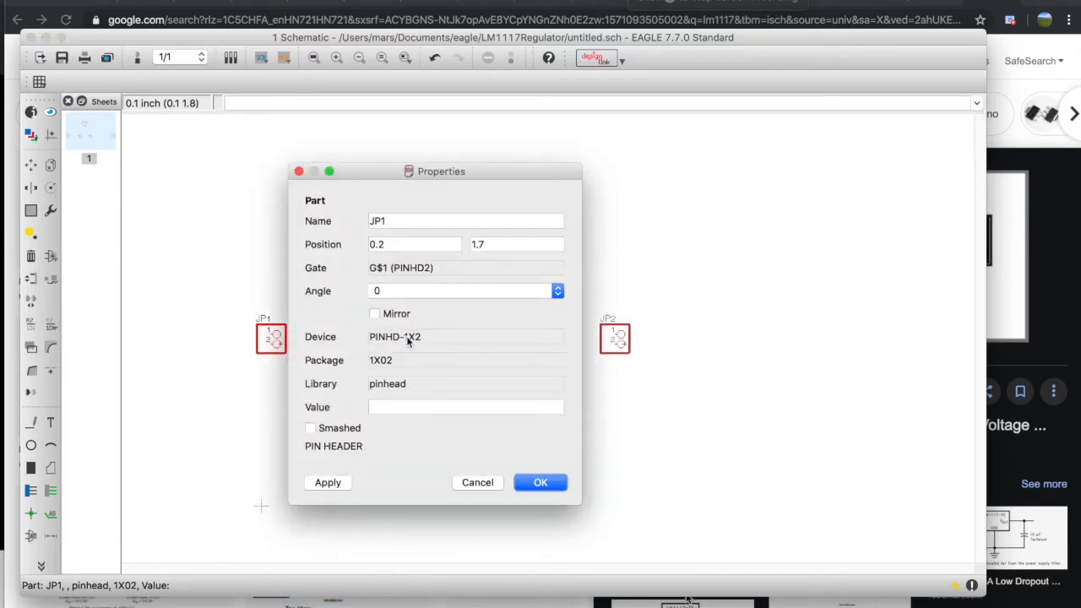
pyautogui.click(411, 221)
pyautogui.write('-VIN')
pyautogui.press('BackSpace')
pyautogui.press('BackSpace')
pyautogui.write('IN')
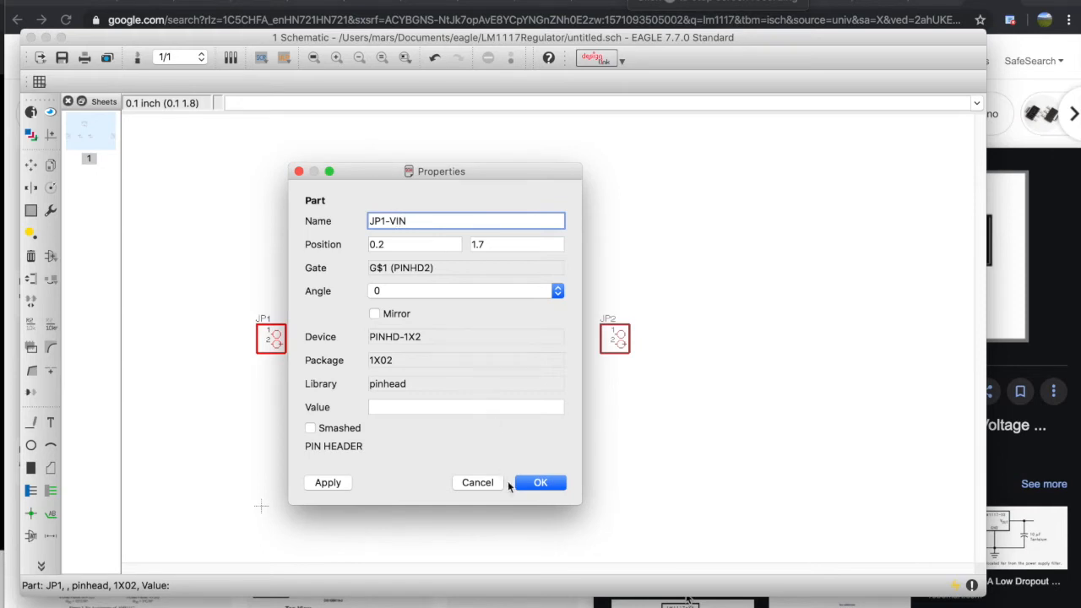
pyautogui.click(541, 482)
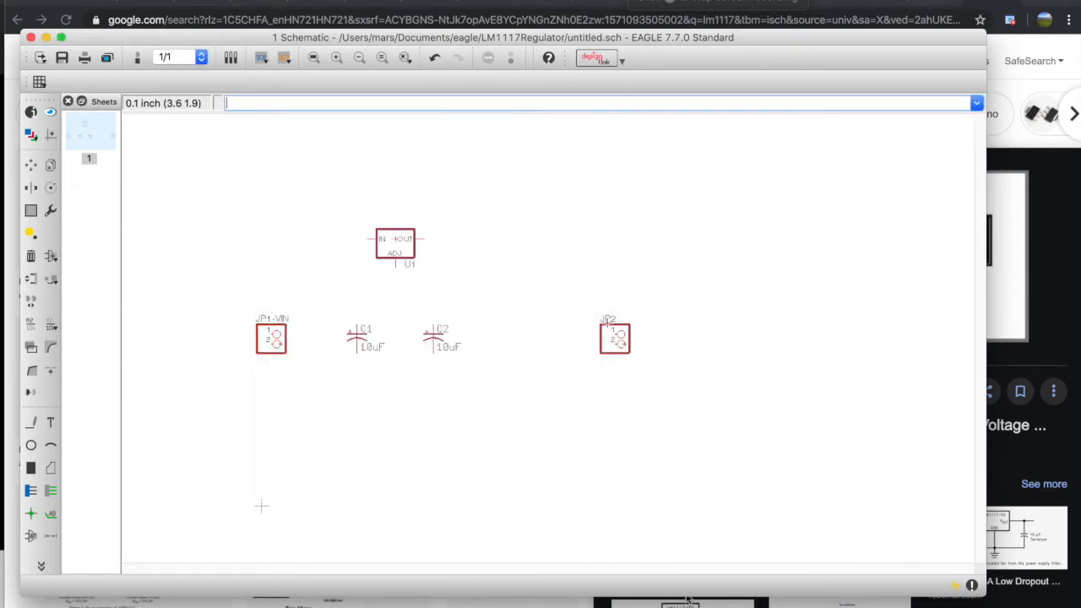
# Rename the pin header to the right of capacitor C2 as JP2-VOUT in its properties.
pyautogui.rightClick(619, 339)
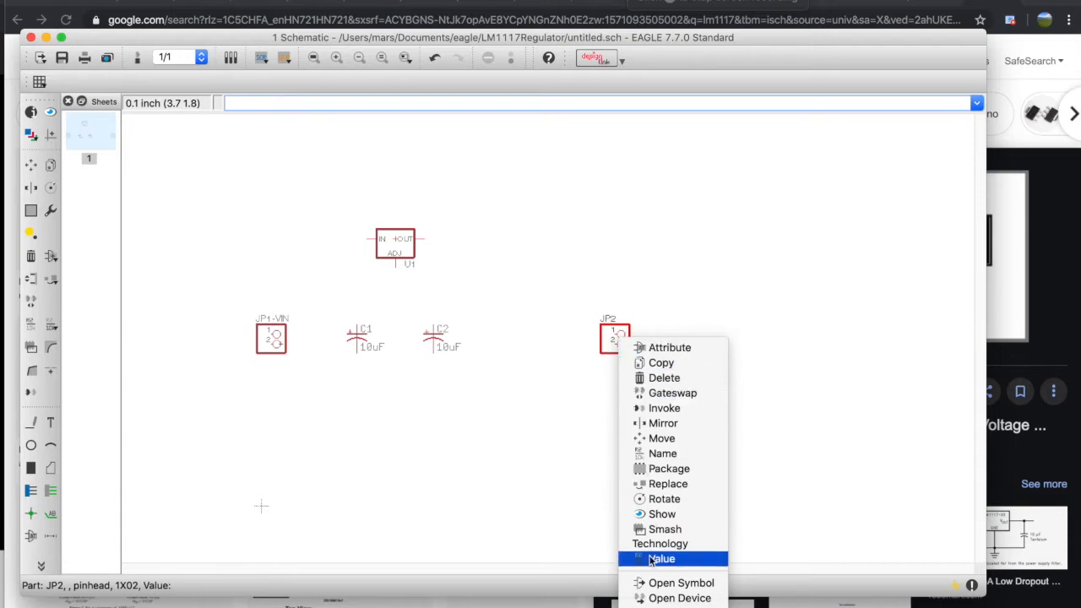
pyautogui.click(671, 605)
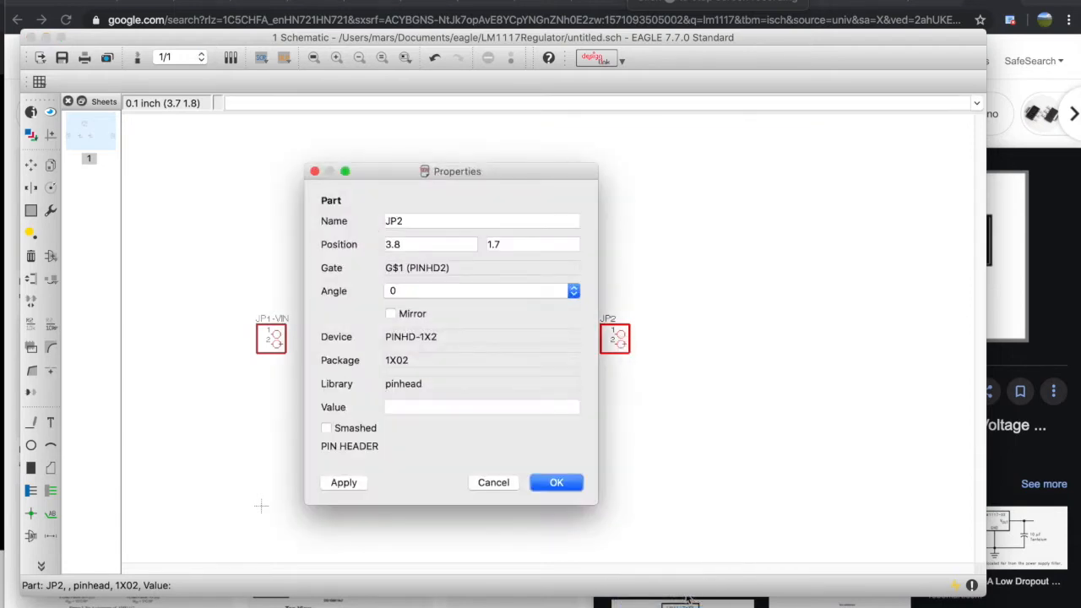
pyautogui.click(529, 221)
pyautogui.write('-VOUT')
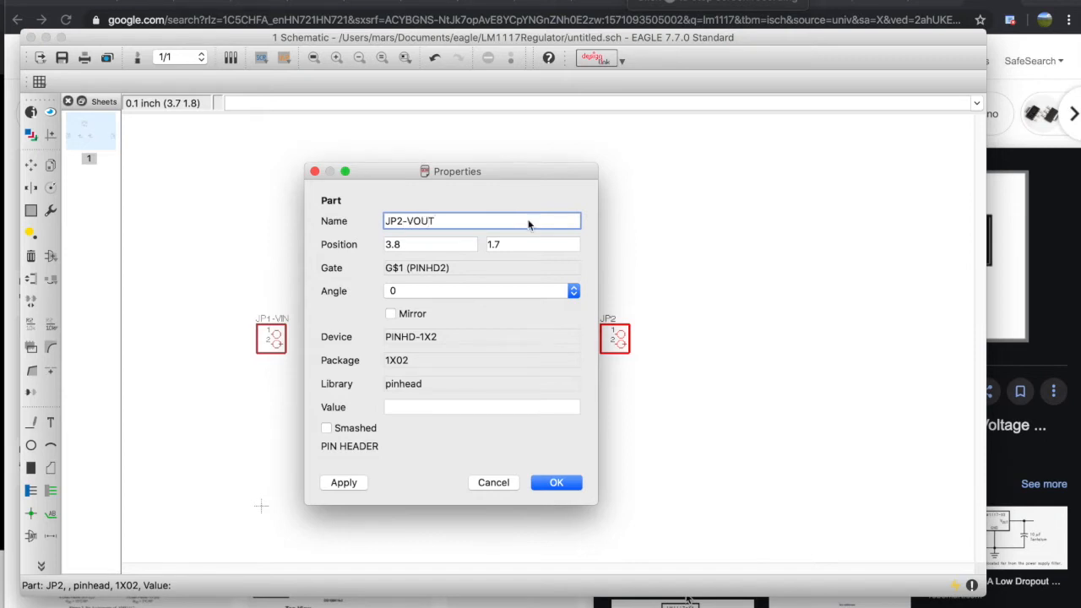
pyautogui.press('Return')
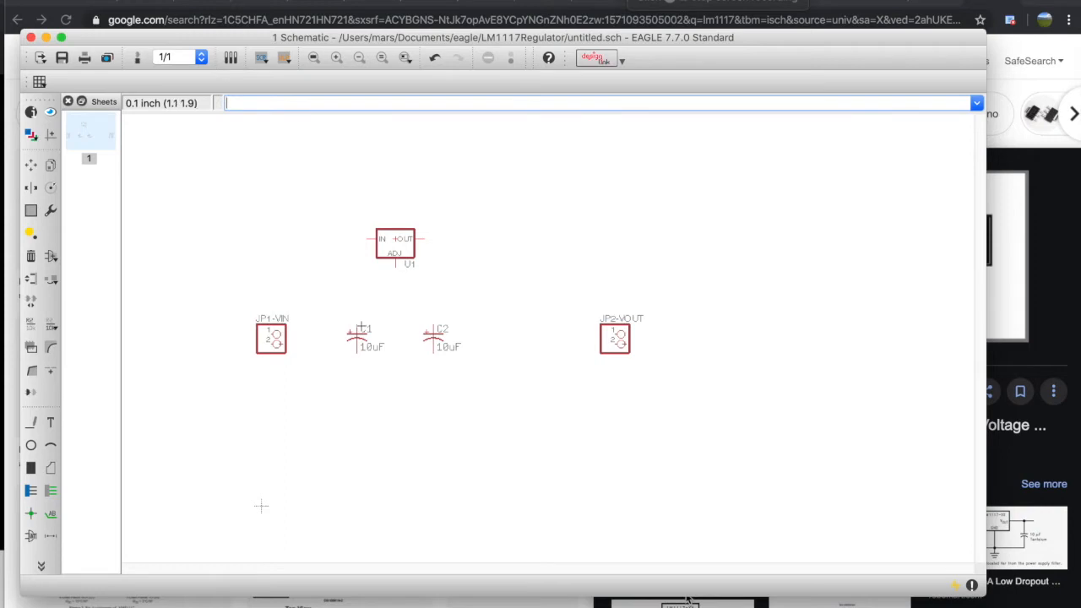
# Move capacitor C2 close to the JP2-VOUT header and place regulator U1 between the two capacitors, lining the parts up in one row.
pyautogui.click(31, 166)
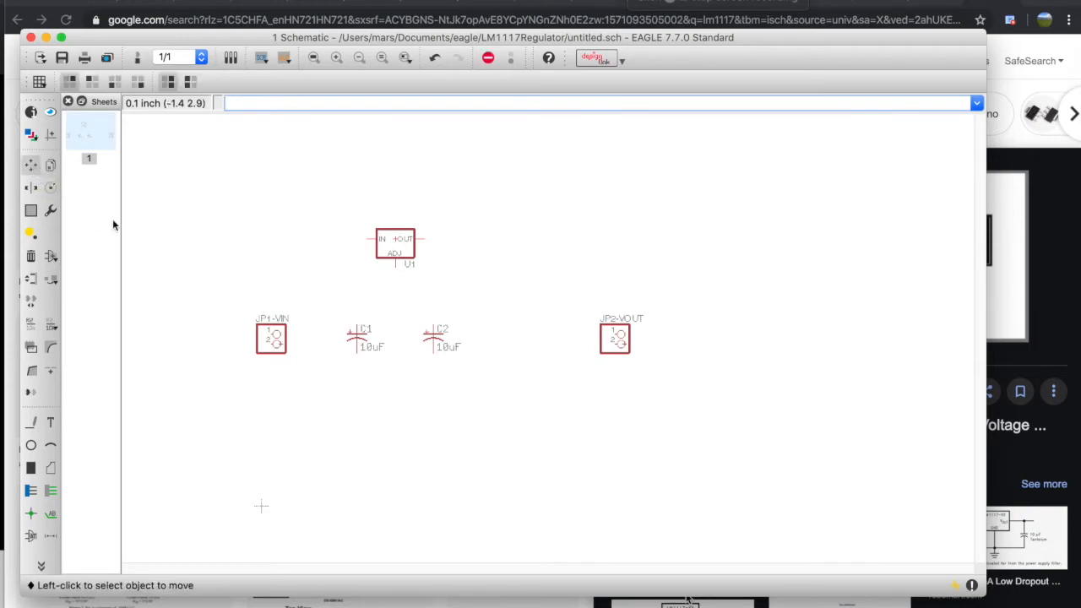
pyautogui.click(415, 333)
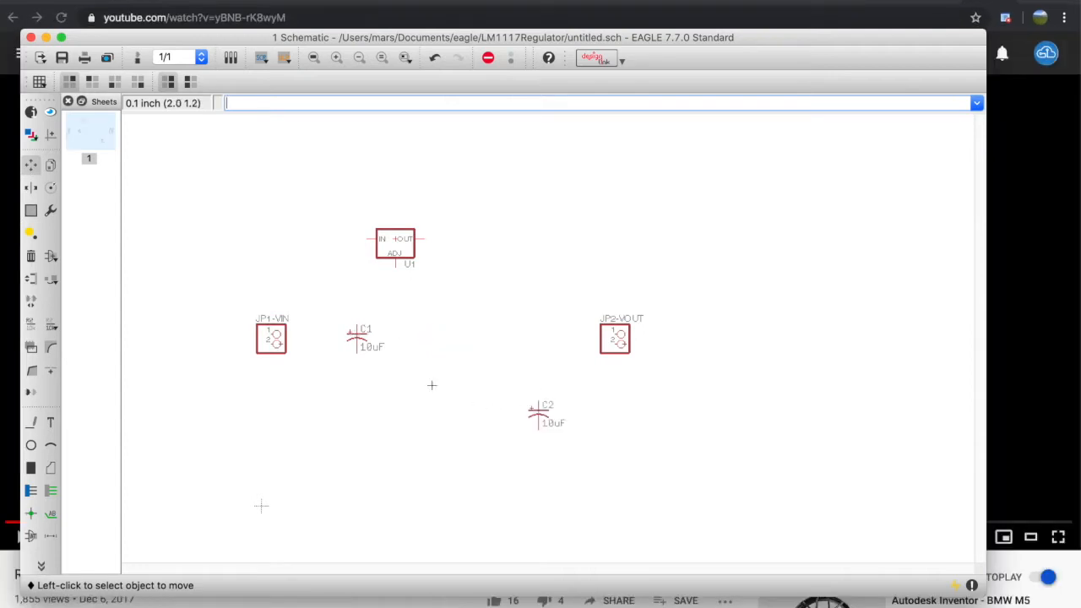
pyautogui.click(535, 410)
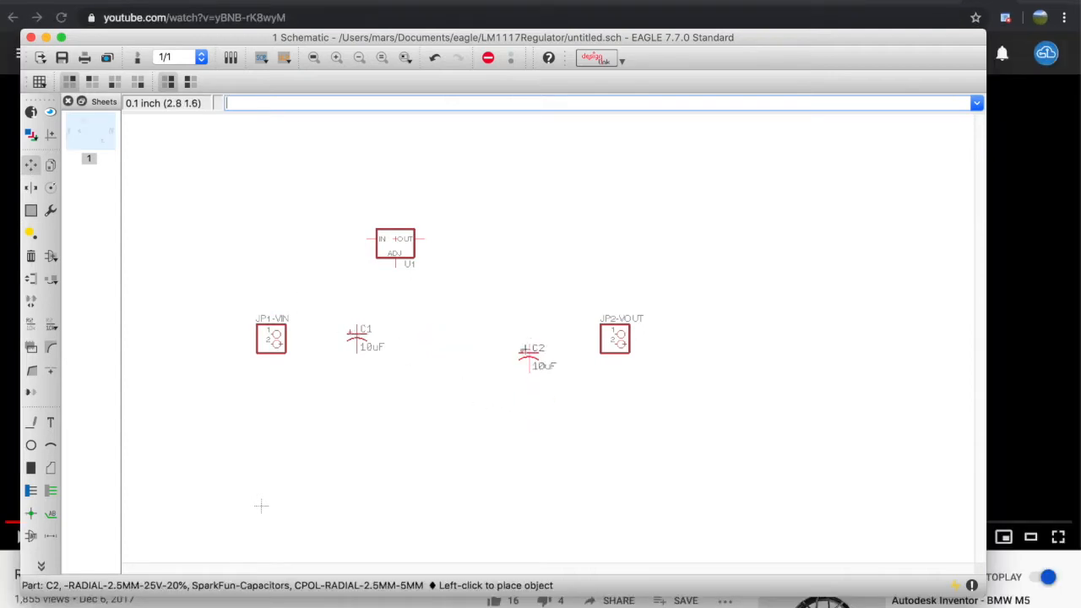
pyautogui.click(530, 335)
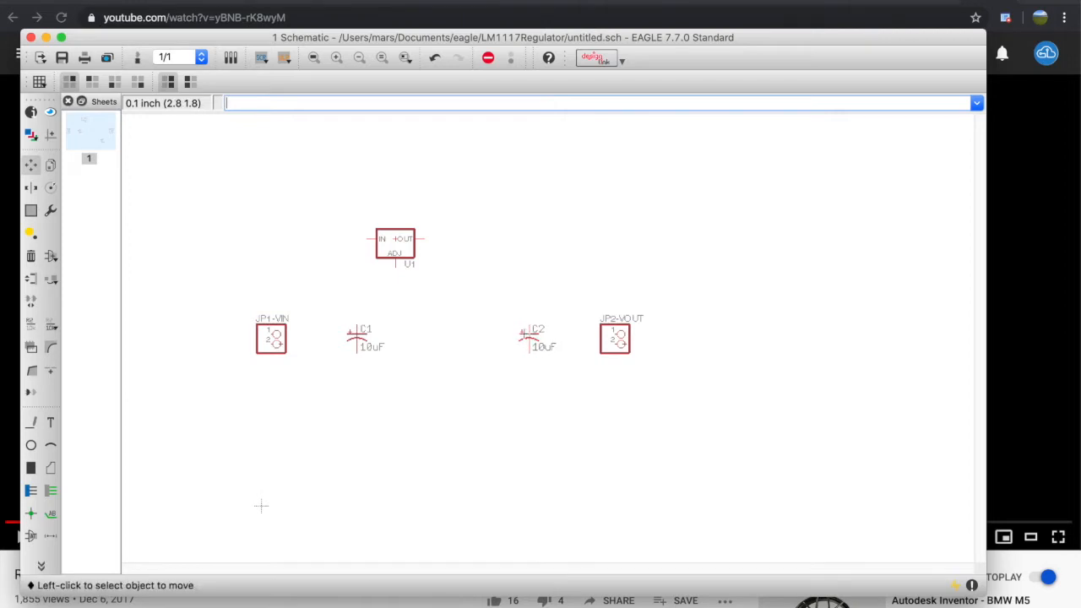
pyautogui.click(397, 243)
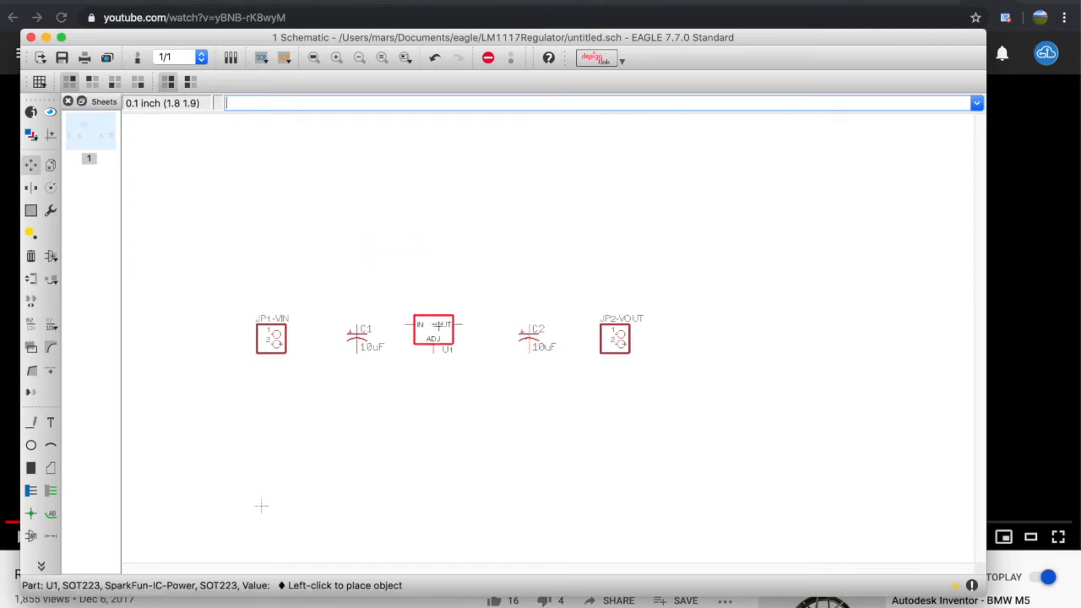
pyautogui.click(452, 327)
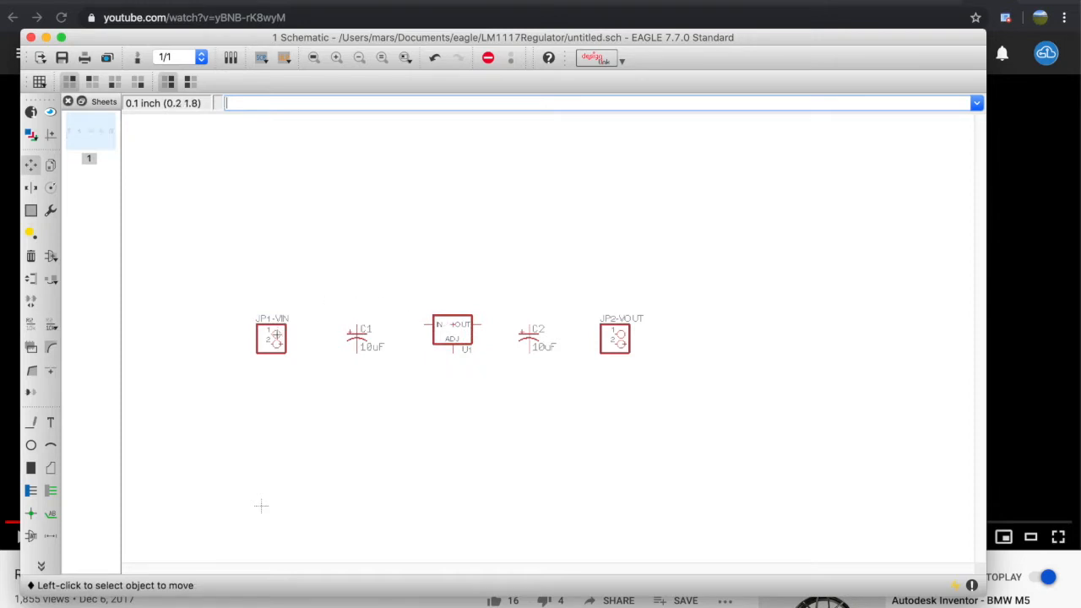
pyautogui.click(276, 335)
pyautogui.click(276, 335)
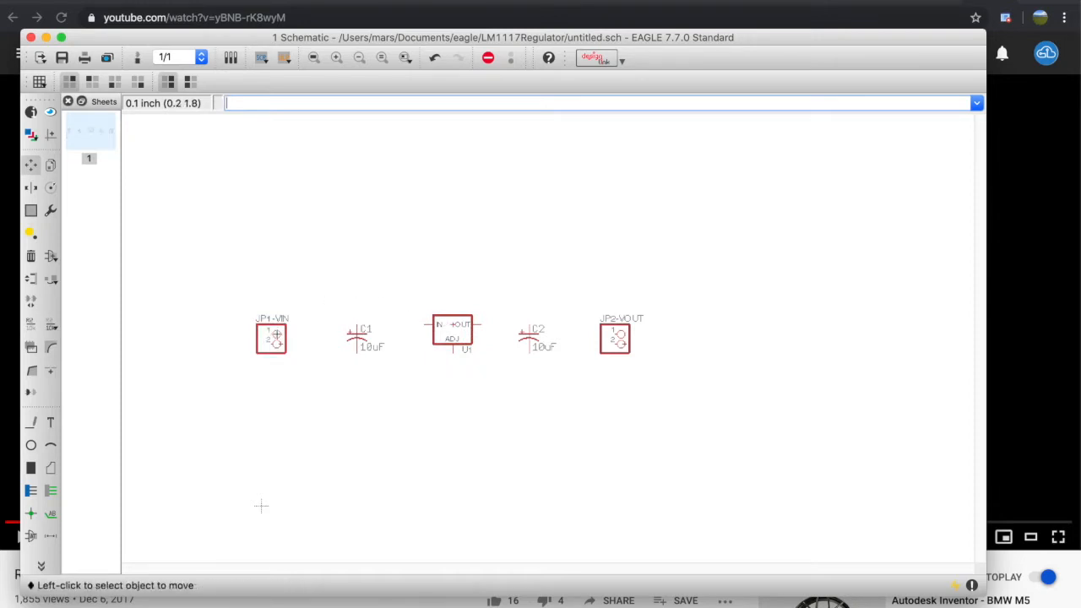
# Draw a wire from pin 1 of JP1-VIN up and across above capacitor C1 to the regulator's IN pin, connecting C1's positive pin.
pyautogui.click(32, 429)
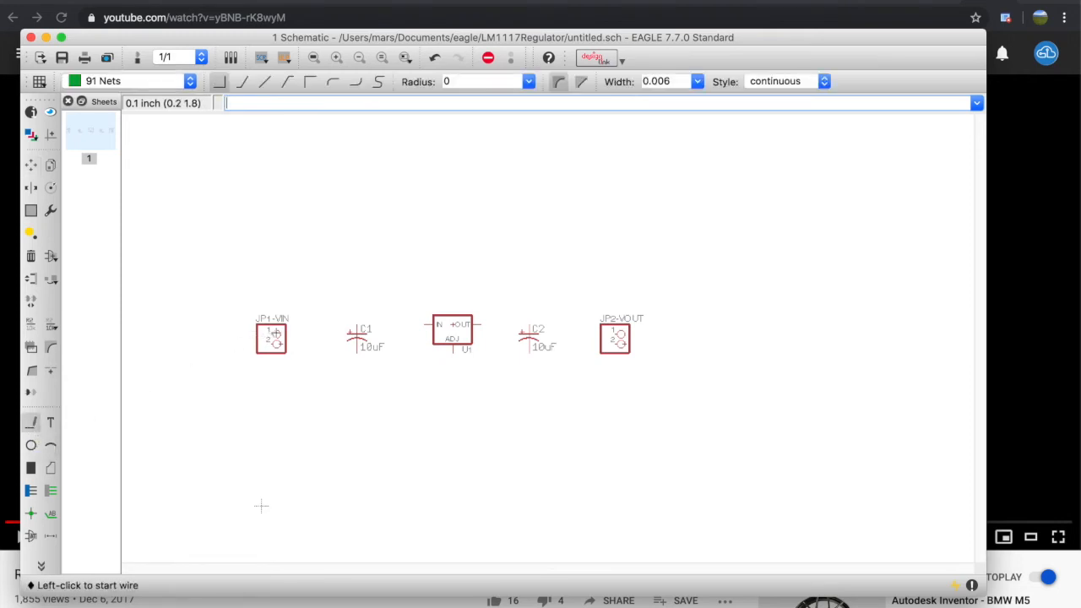
pyautogui.click(275, 334)
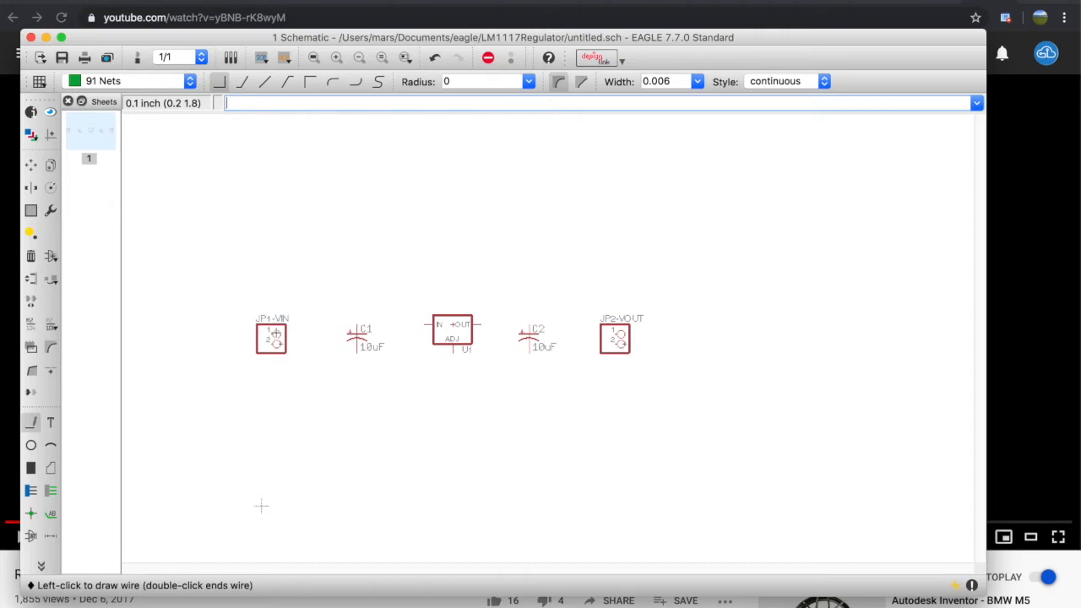
pyautogui.click(275, 304)
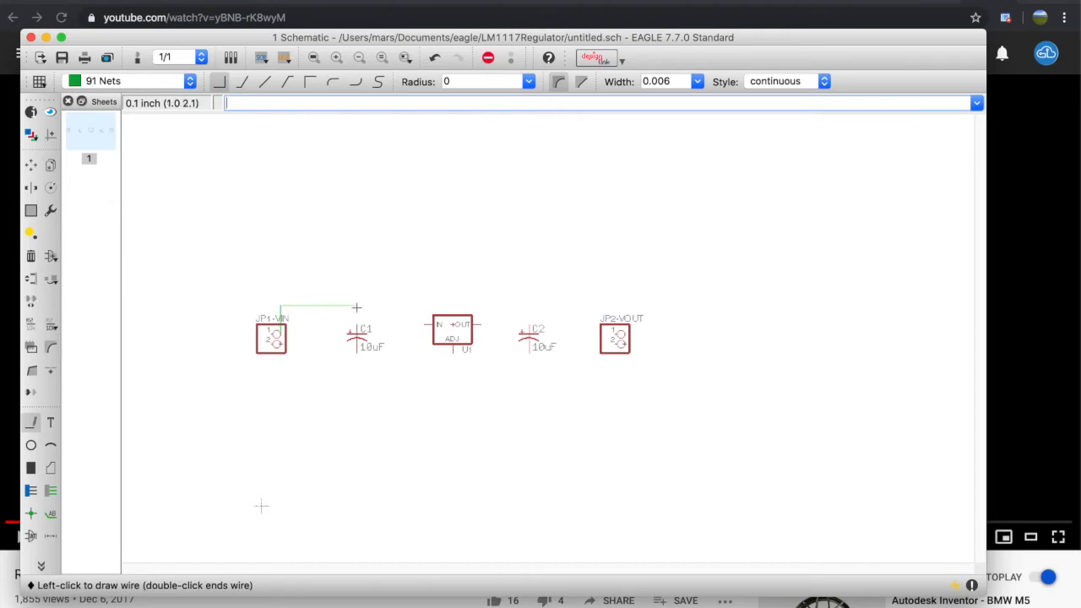
pyautogui.click(357, 306)
pyautogui.click(425, 324)
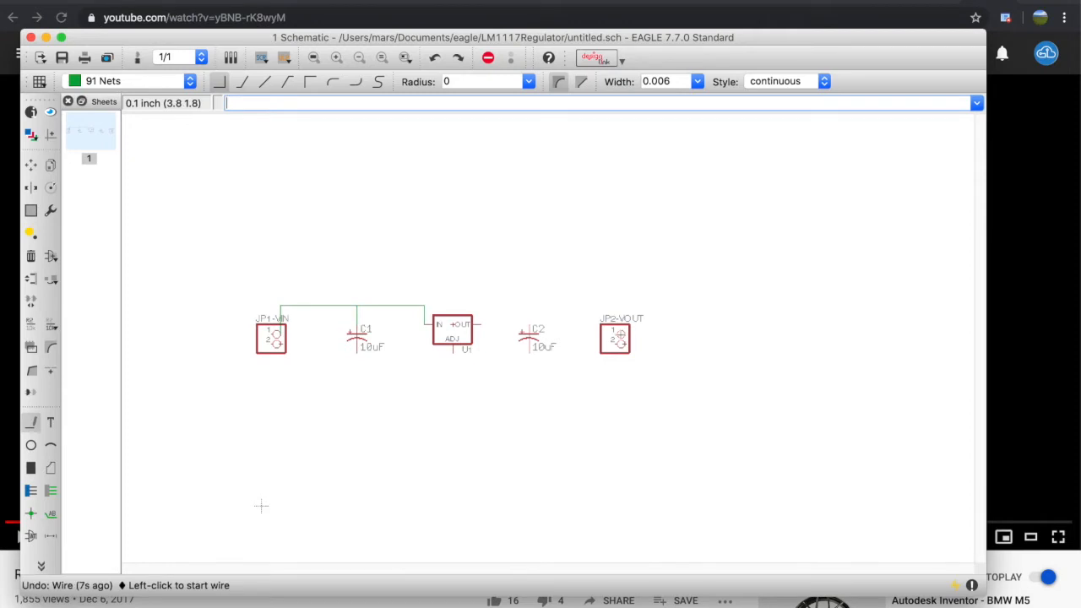
# Wire pin 1 of JP2-VOUT around and above the header to C2's positive pin and the regulator's OUT pin.
pyautogui.click(621, 336)
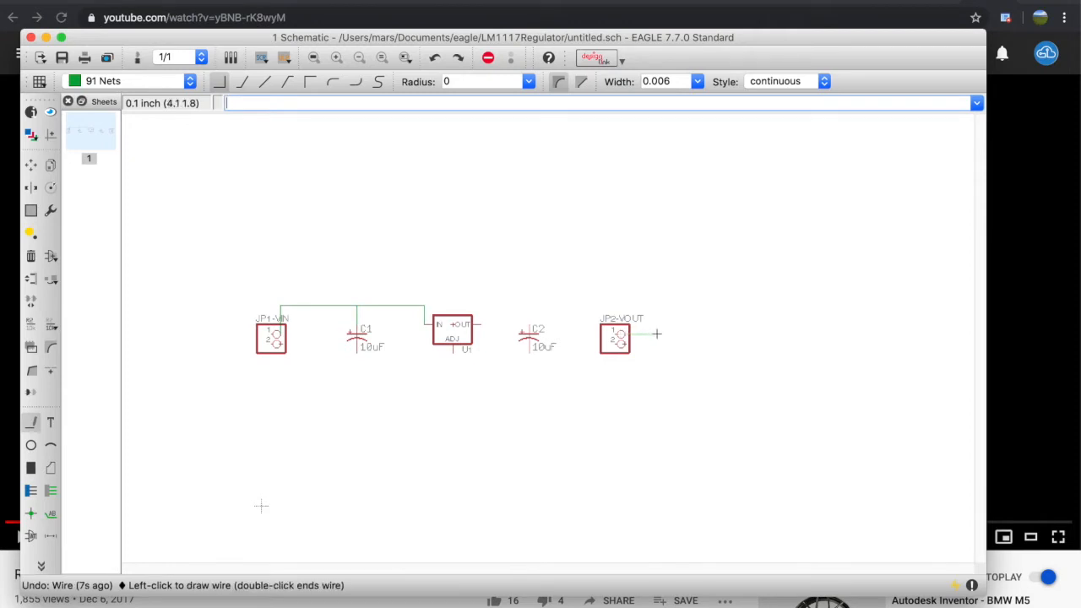
pyautogui.click(655, 306)
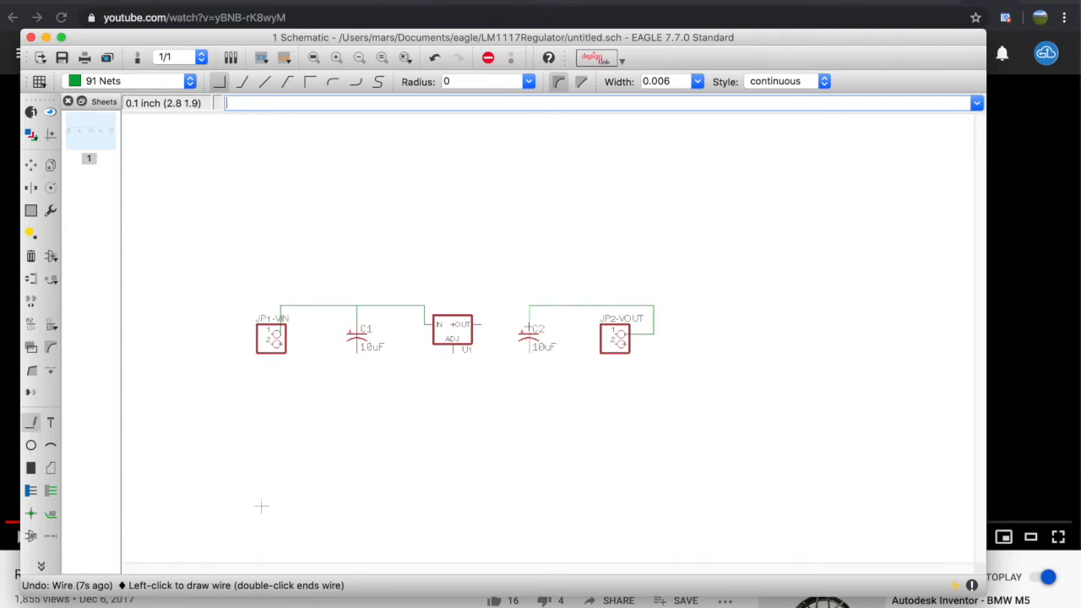
pyautogui.doubleClick(479, 325)
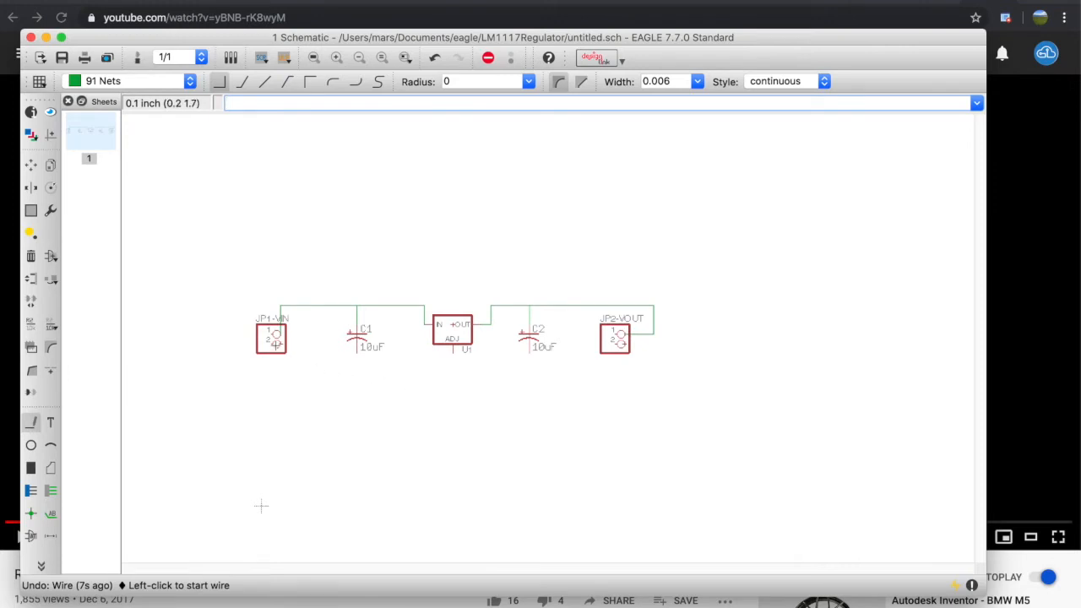
# Draw a wire beneath the parts from pin 2 of JP1-VIN to pin 2 of JP2-VOUT, redrawing the last segment to meet the pin.
pyautogui.click(276, 344)
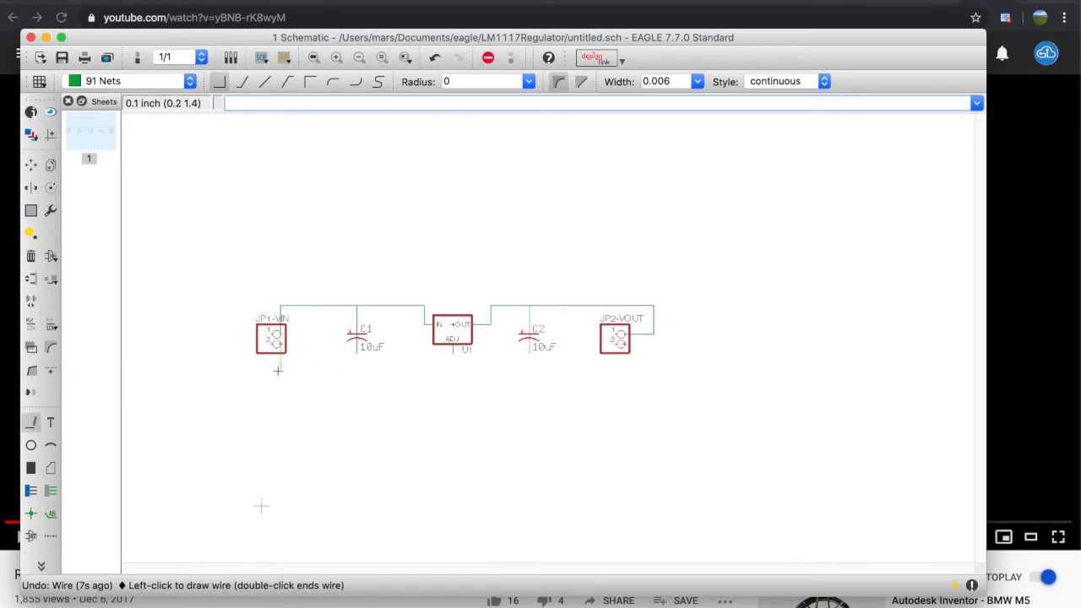
pyautogui.click(654, 372)
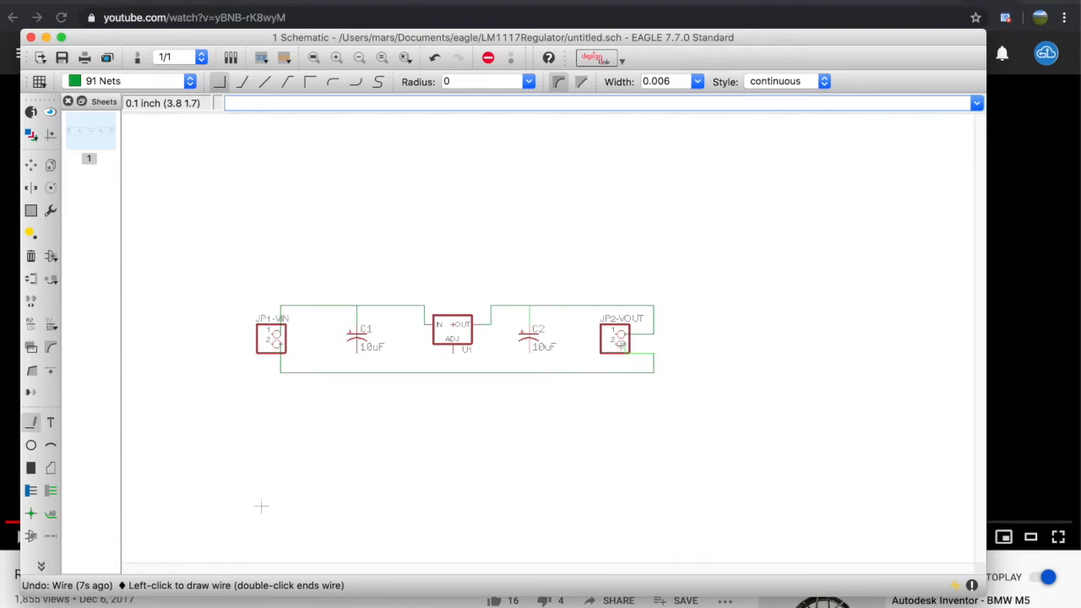
pyautogui.click(623, 352)
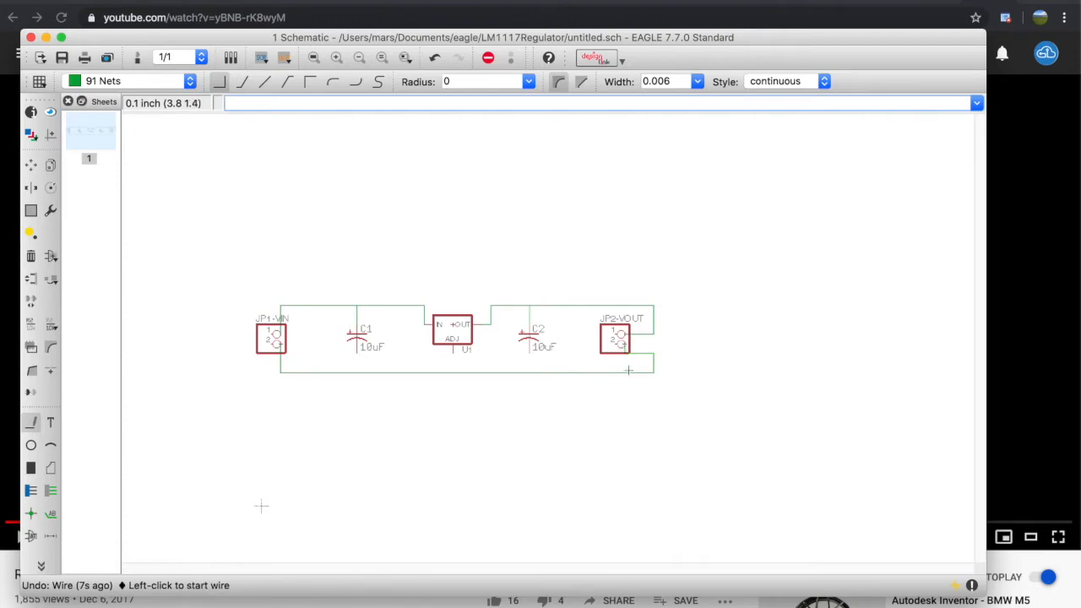
pyautogui.press('super+z')
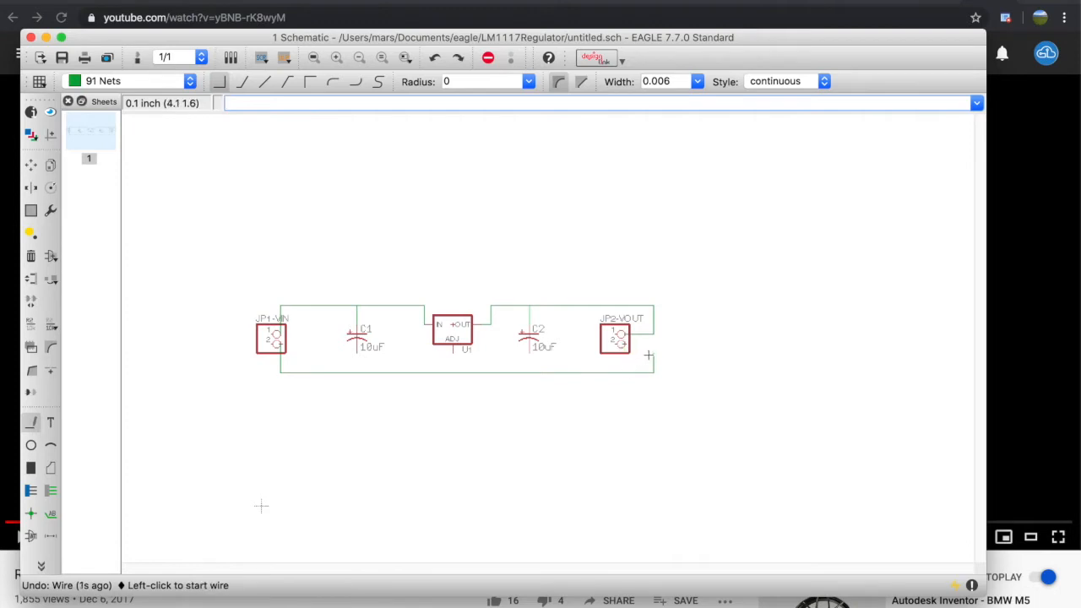
pyautogui.click(653, 352)
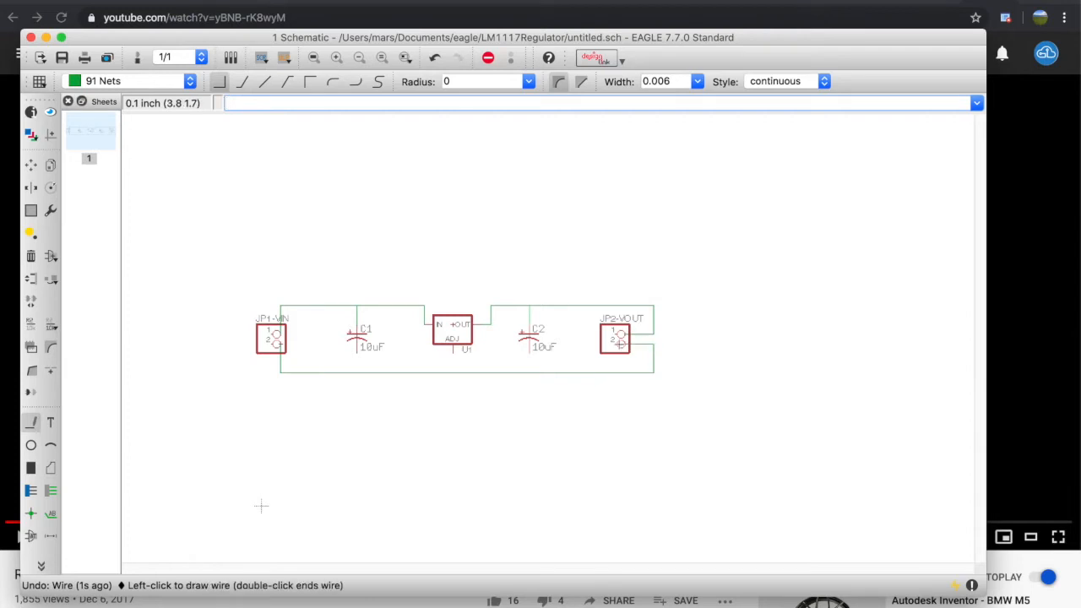
pyautogui.click(620, 341)
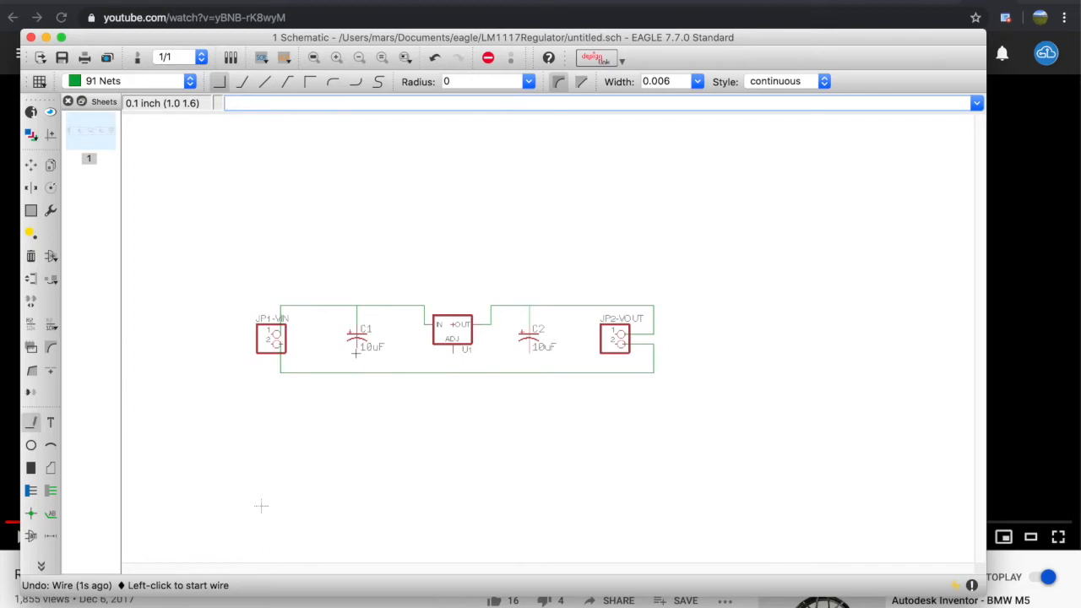
# Connect C1's negative pin, the regulator's ADJ pin and C2's negative pin straight down to the common wire beneath them.
pyautogui.click(356, 353)
pyautogui.click(356, 372)
pyautogui.click(452, 352)
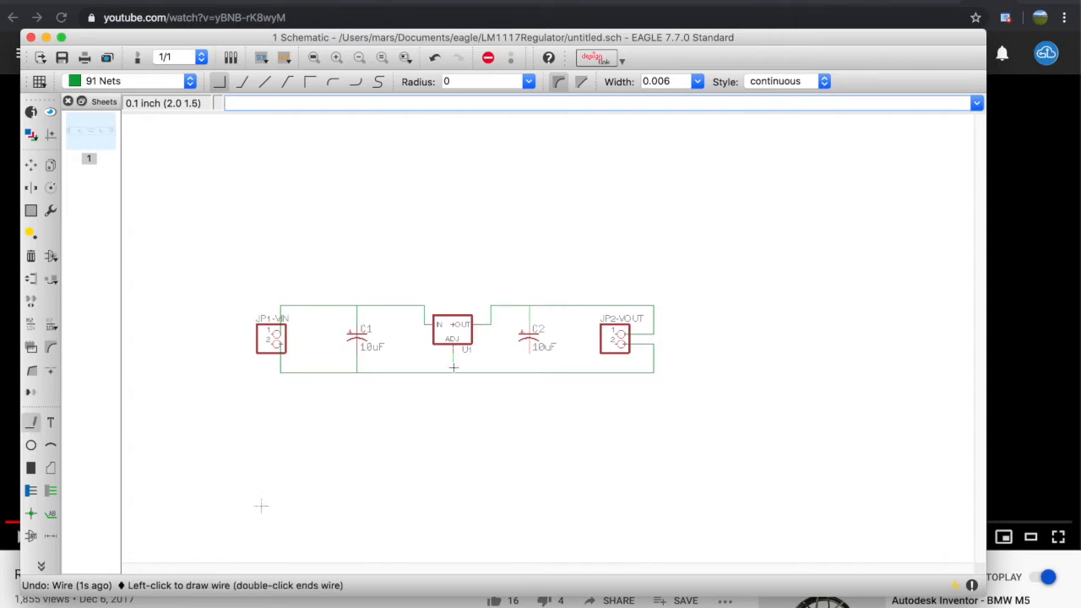
pyautogui.click(453, 372)
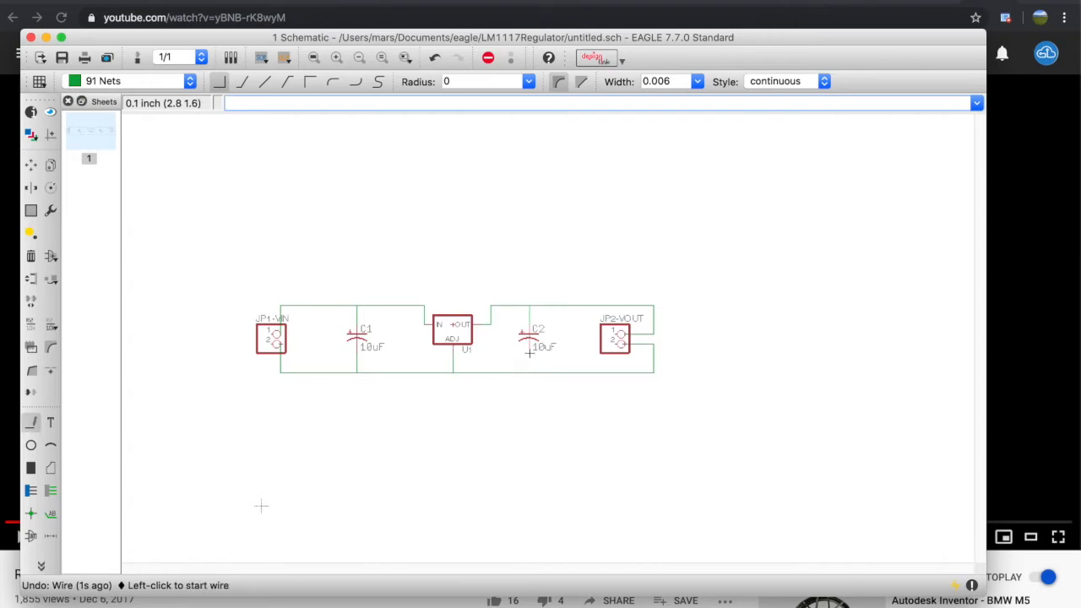
pyautogui.click(529, 353)
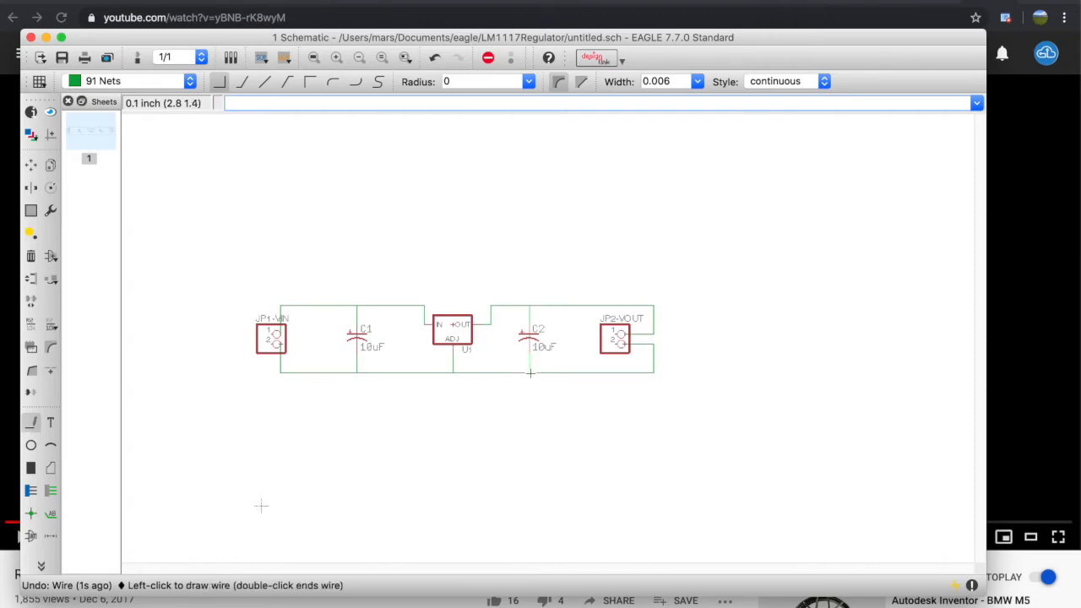
pyautogui.click(530, 373)
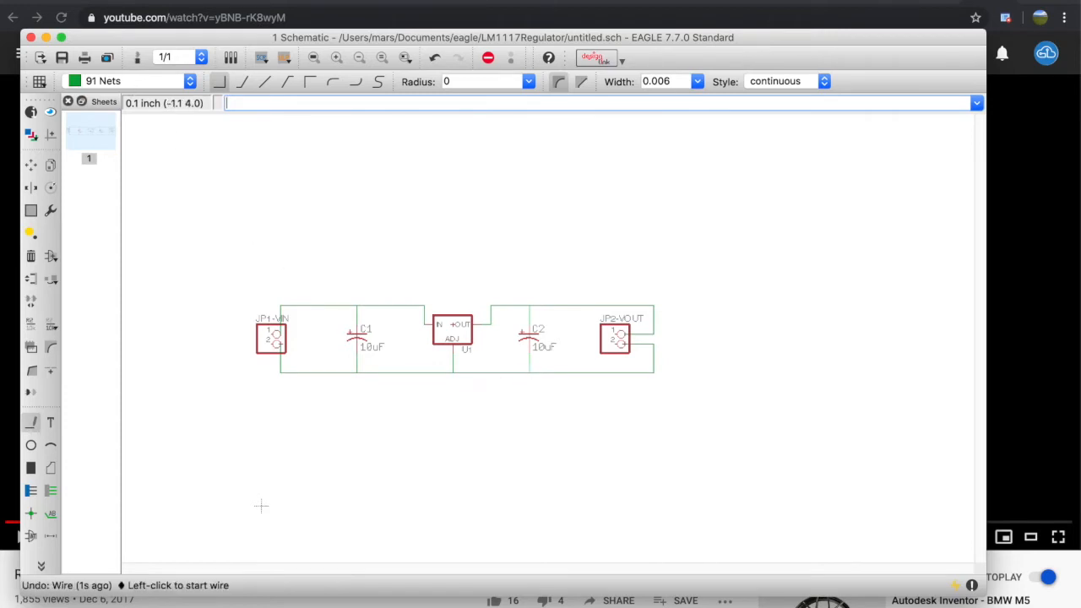
# Save the schematic as LM1117Reg in the LM1117Regulator folder.
pyautogui.click(91, 1)
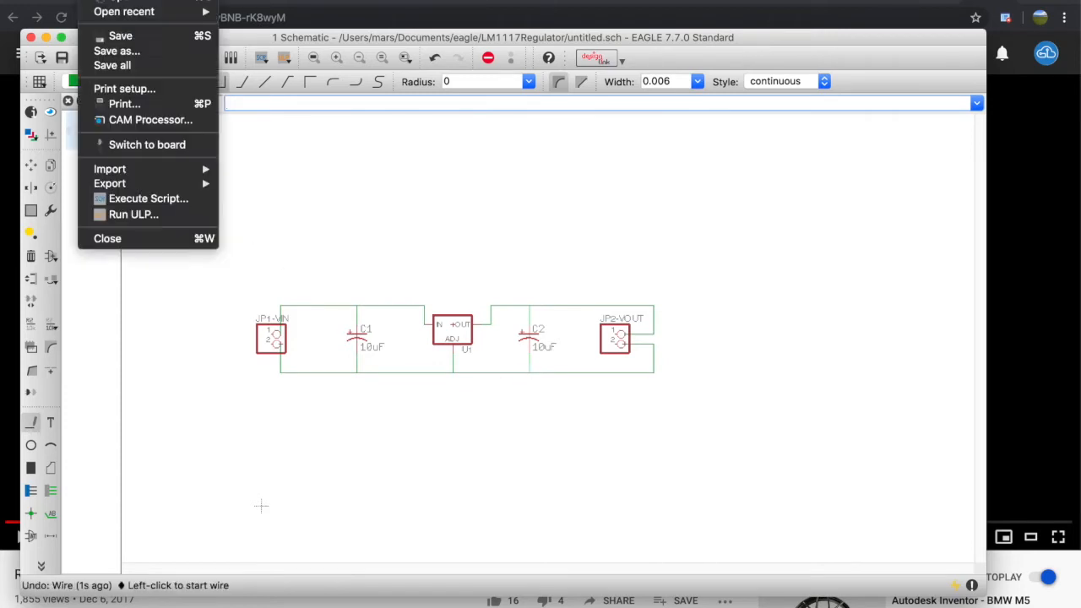
pyautogui.click(118, 37)
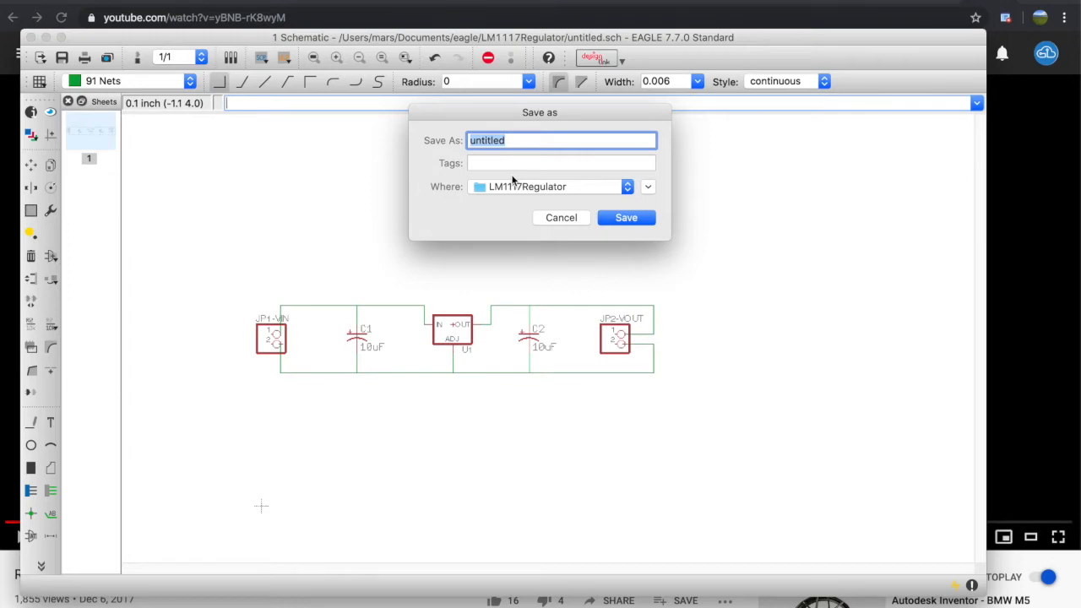
pyautogui.write('LM1117Regula')
pyautogui.press('BackSpace')
pyautogui.press('BackSpace')
pyautogui.press('BackSpace')
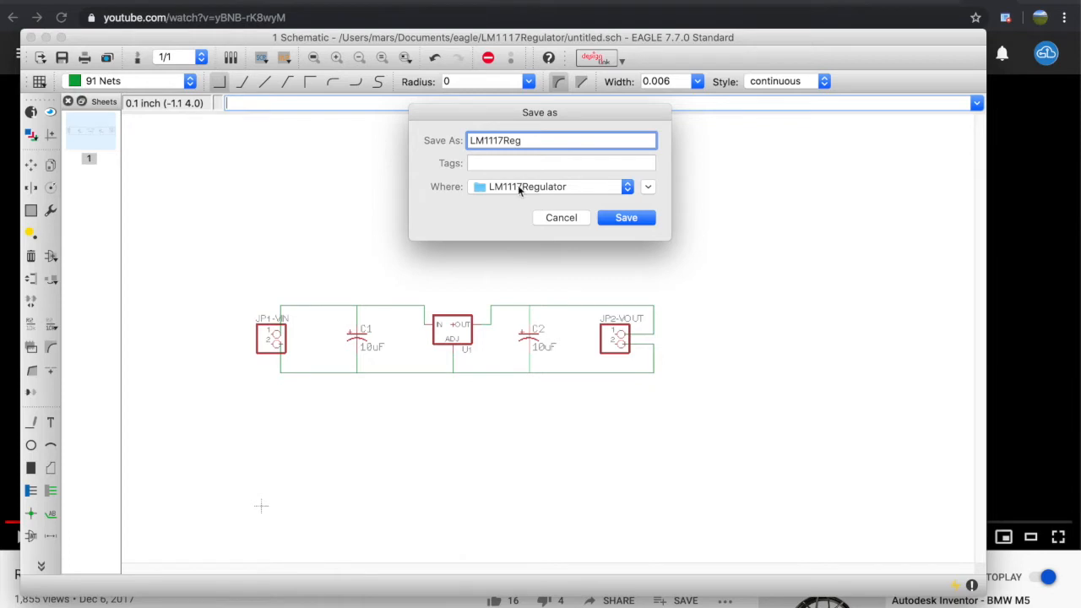
pyautogui.click(610, 217)
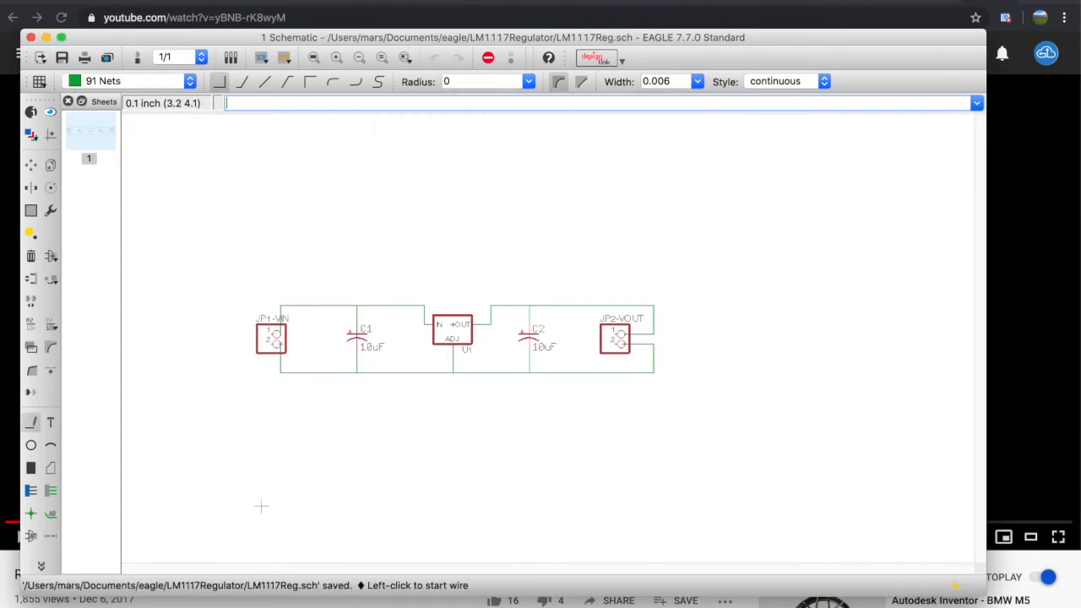
# Create the board from the schematic, then reposition the board window and enlarge it to nearly fill the display.
pyautogui.click(138, 60)
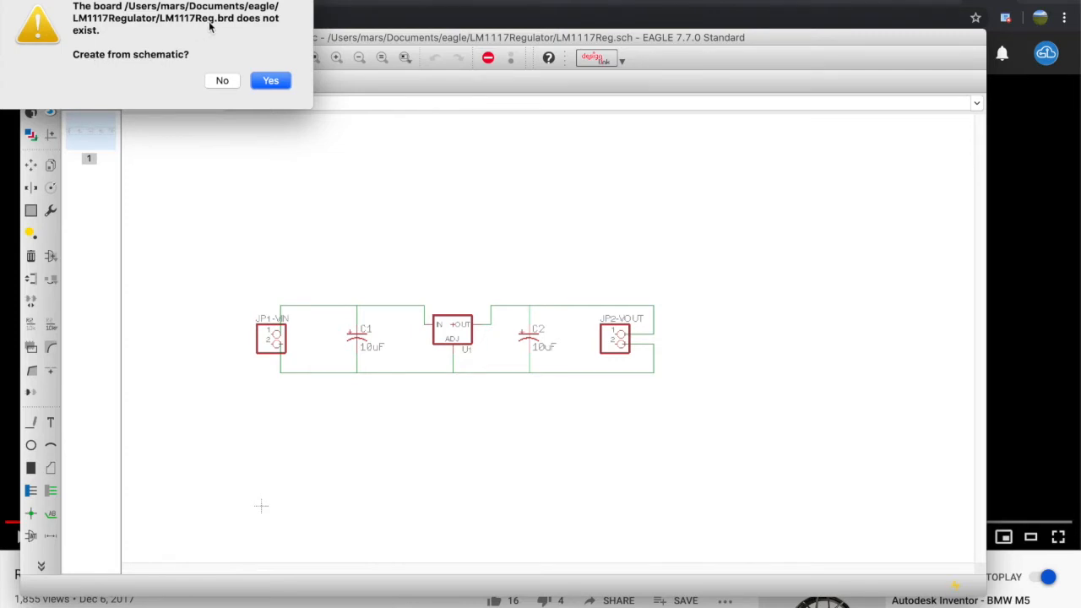
pyautogui.click(266, 81)
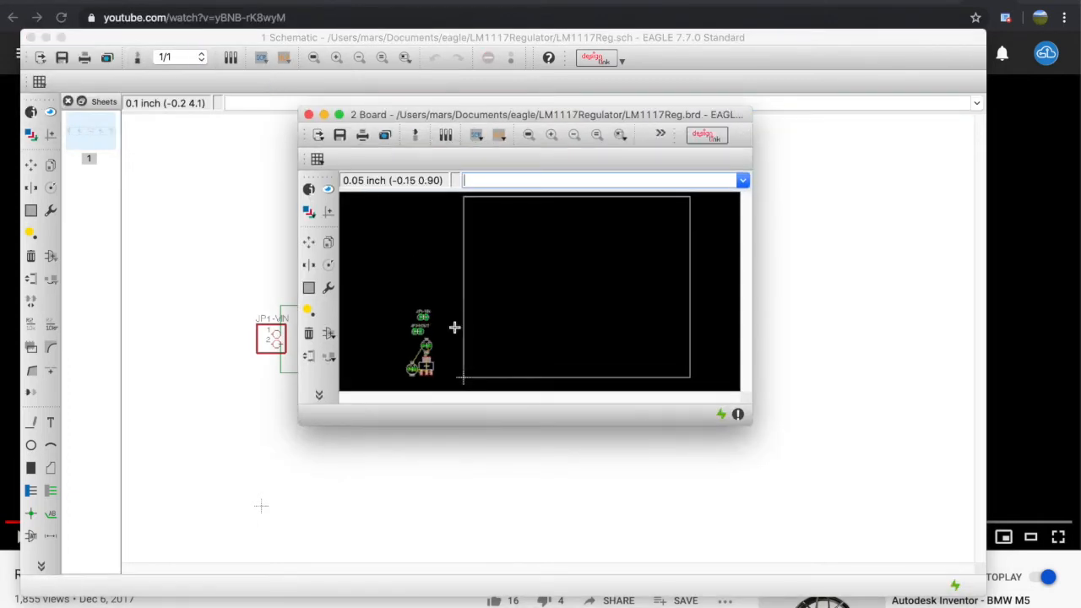
pyautogui.moveTo(464, 119); pyautogui.dragTo(172, 20)
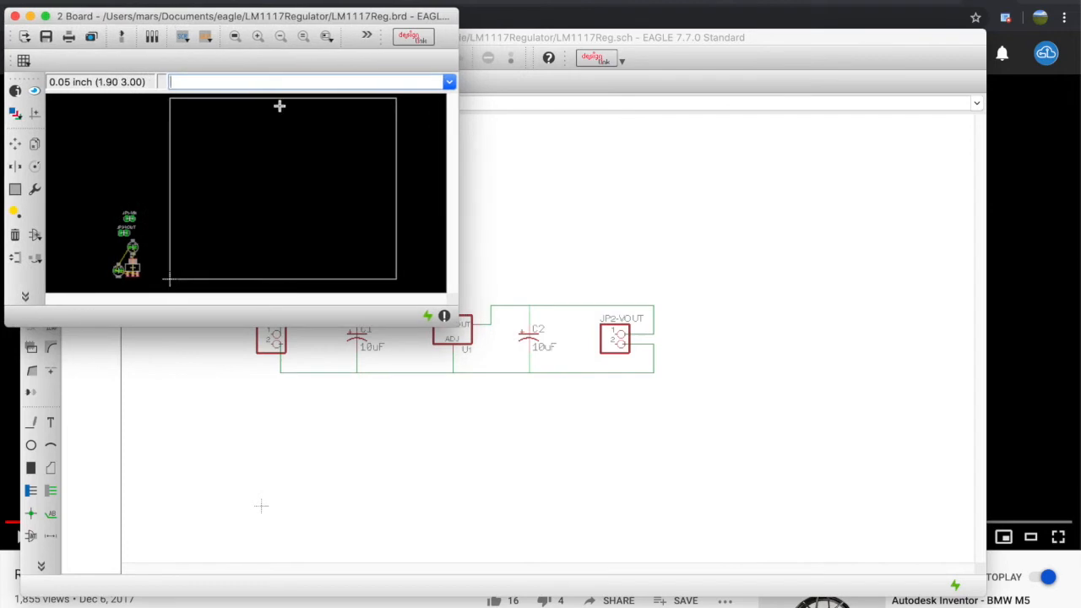
pyautogui.moveTo(456, 322); pyautogui.dragTo(1059, 596)
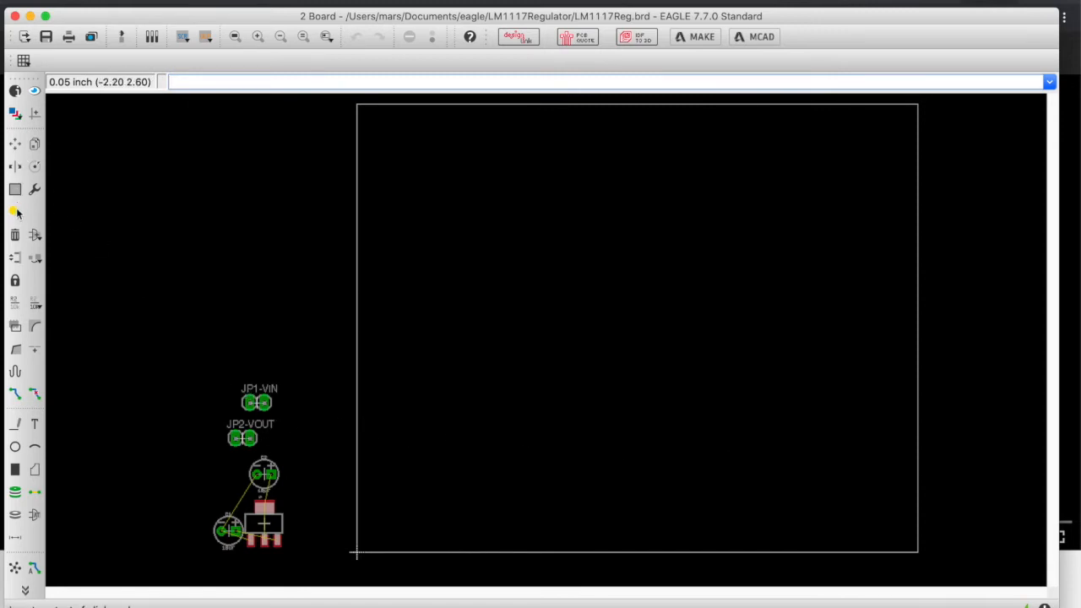
# Move the JP1-VIN header into the upper left of the board outline and JP2-VOUT level with it on the right.
pyautogui.click(15, 146)
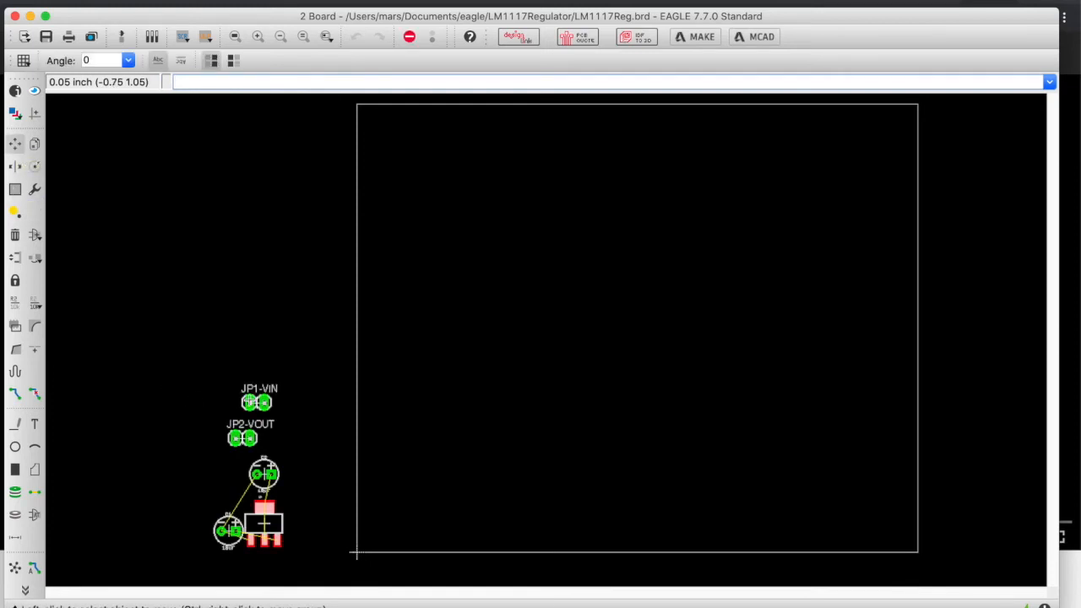
pyautogui.click(256, 402)
pyautogui.click(421, 187)
pyautogui.click(243, 436)
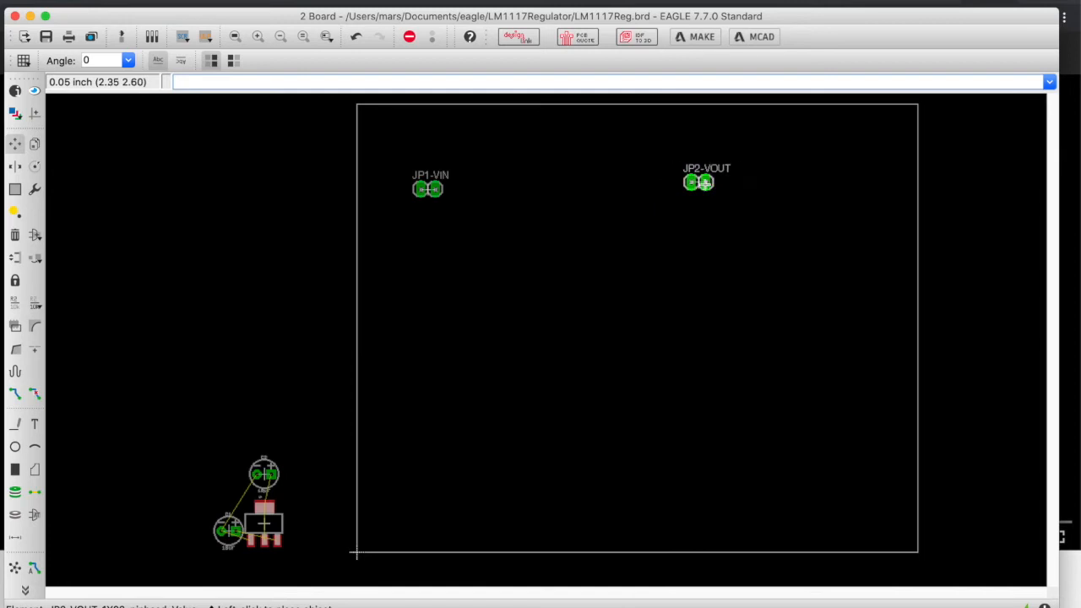
pyautogui.click(734, 187)
# Move C2, C1 and the regulator into the board outline between the headers, with C1 near JP1-VIN and the regulator between the capacitors.
pyautogui.click(263, 462)
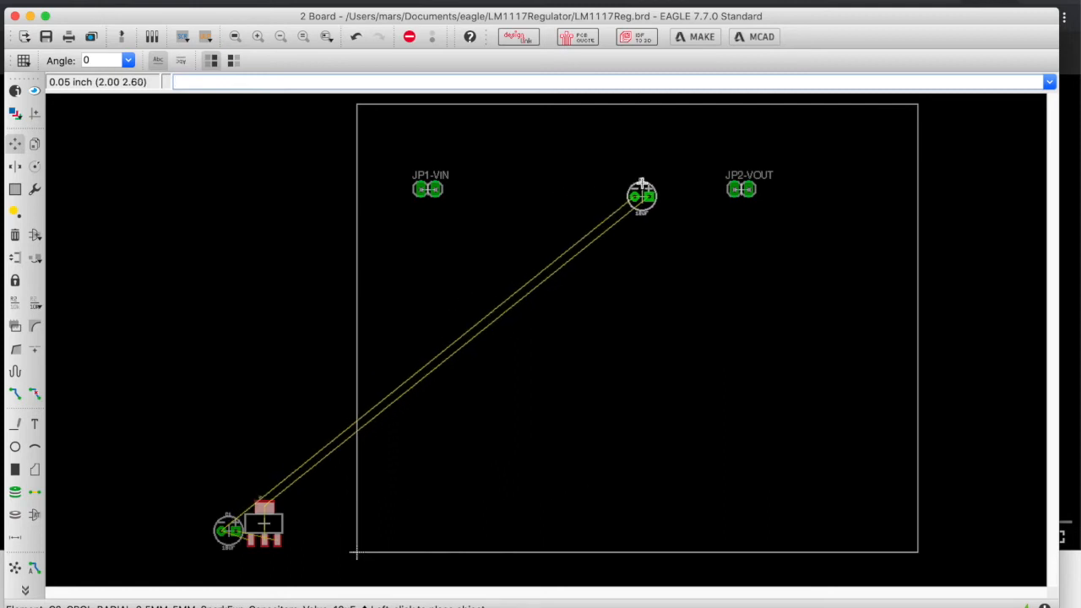
pyautogui.click(648, 179)
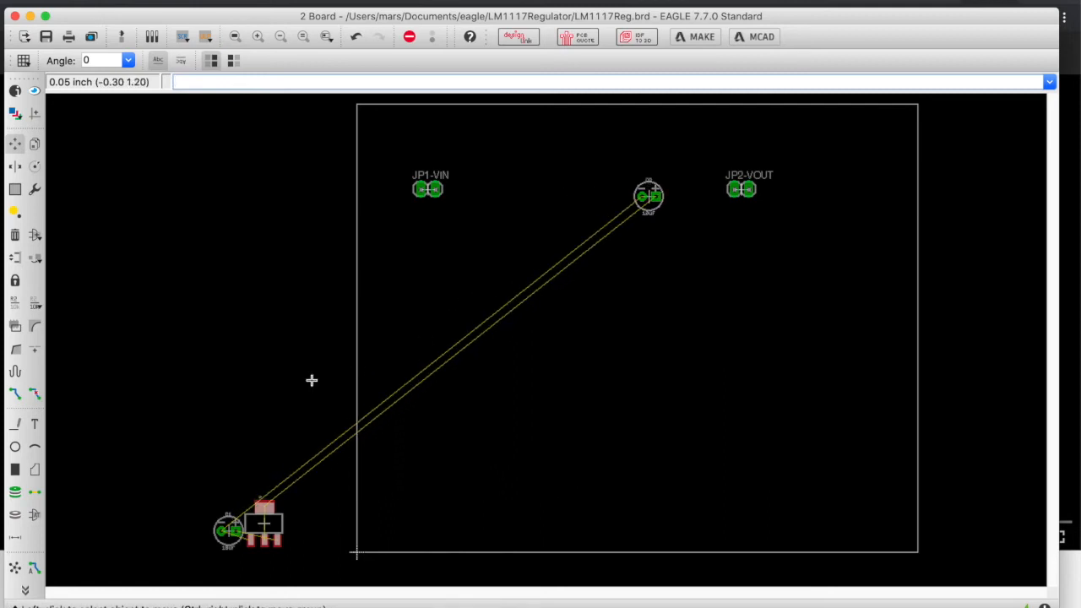
pyautogui.click(225, 530)
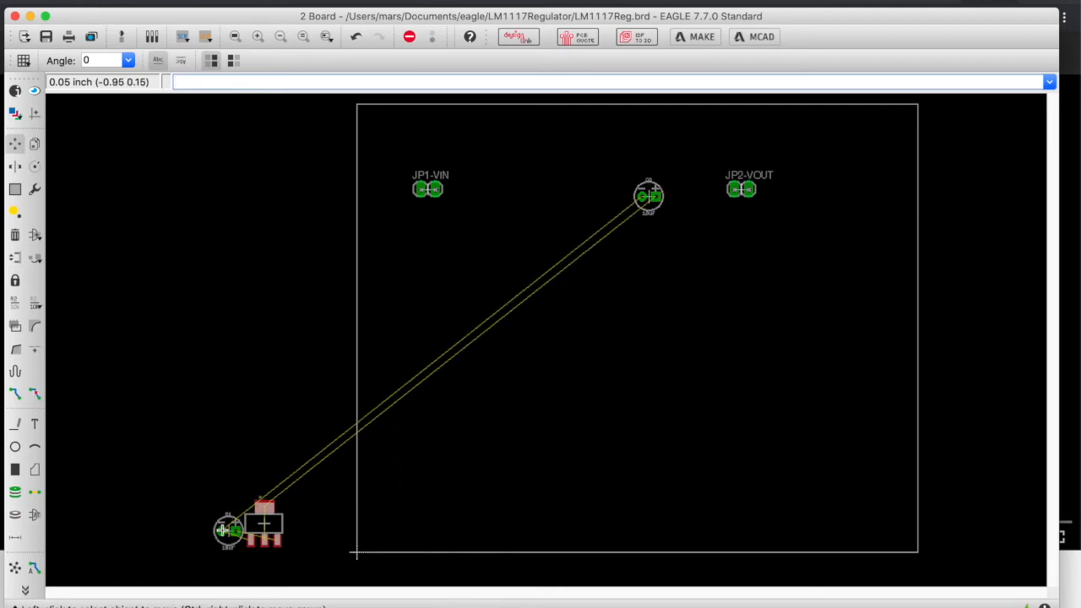
pyautogui.click(498, 190)
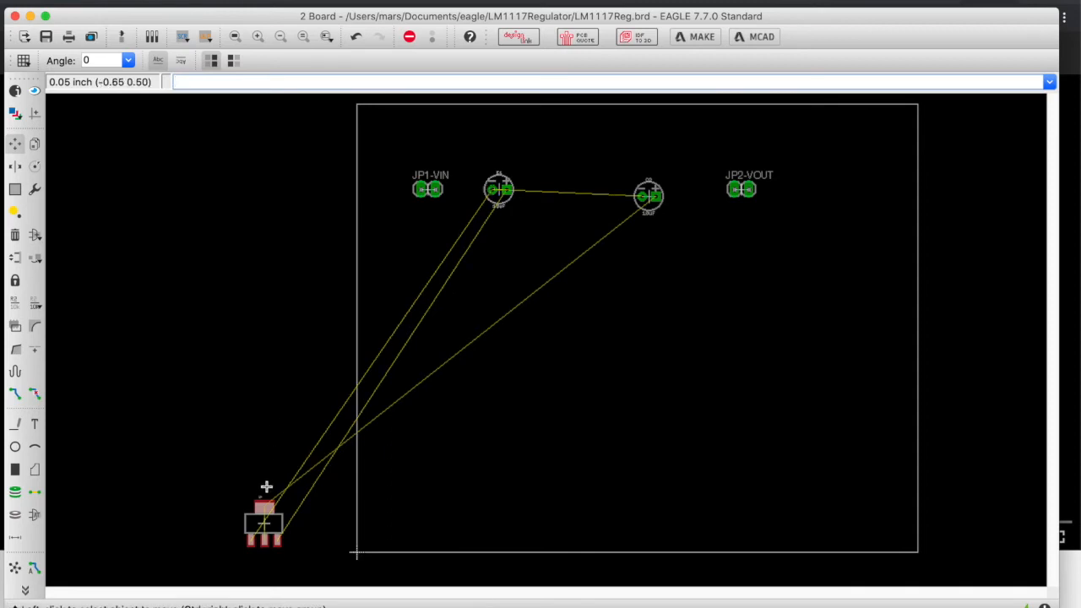
pyautogui.click(263, 517)
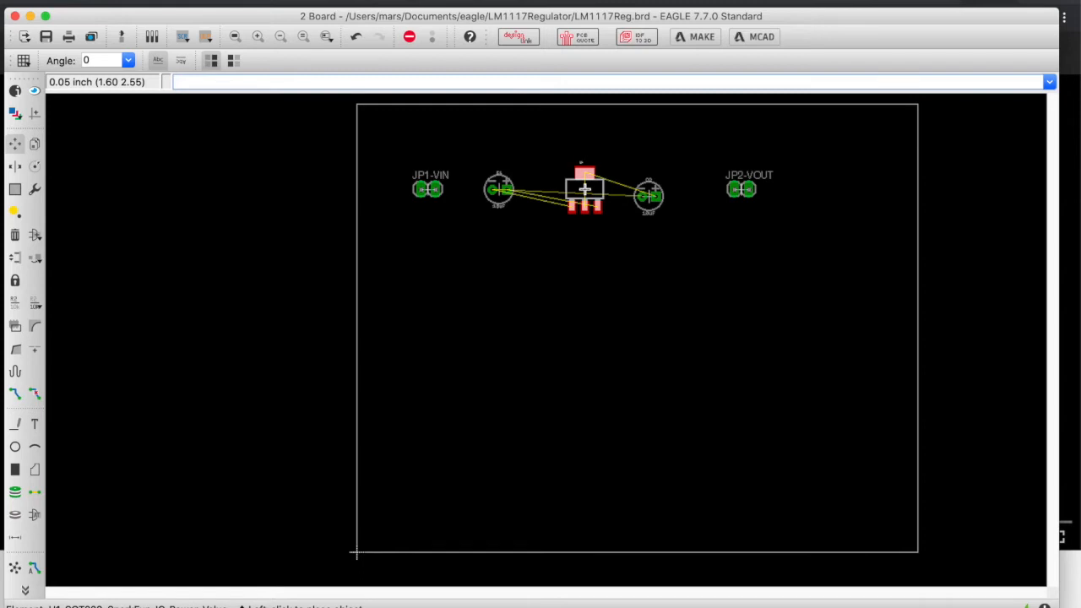
pyautogui.click(585, 190)
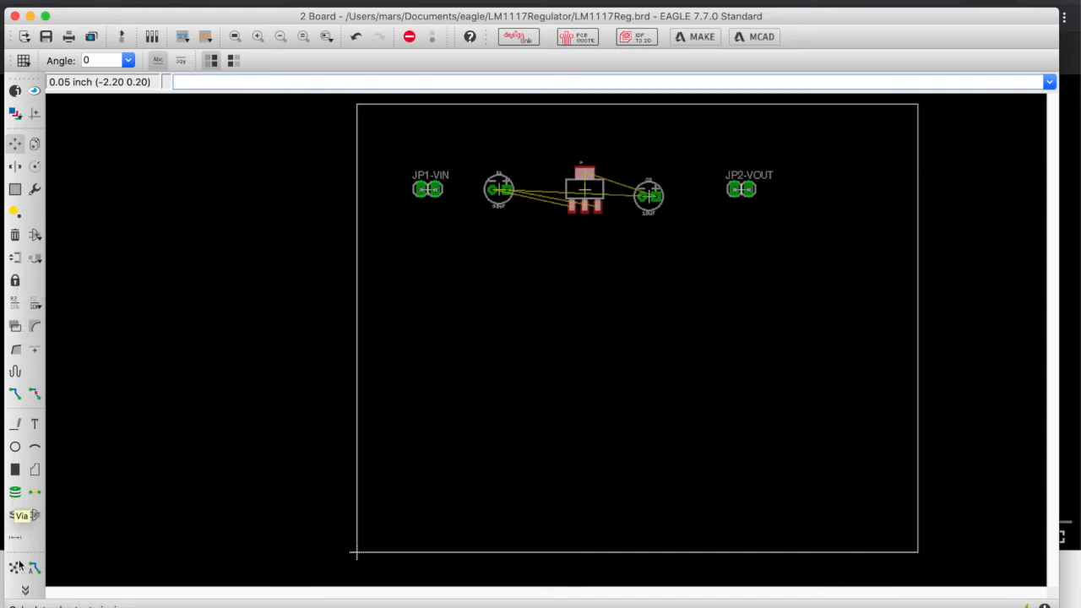
# Recalculate the airwires with Ratsnest and shift C1 slightly closer to the JP1-VIN header.
pyautogui.click(24, 590)
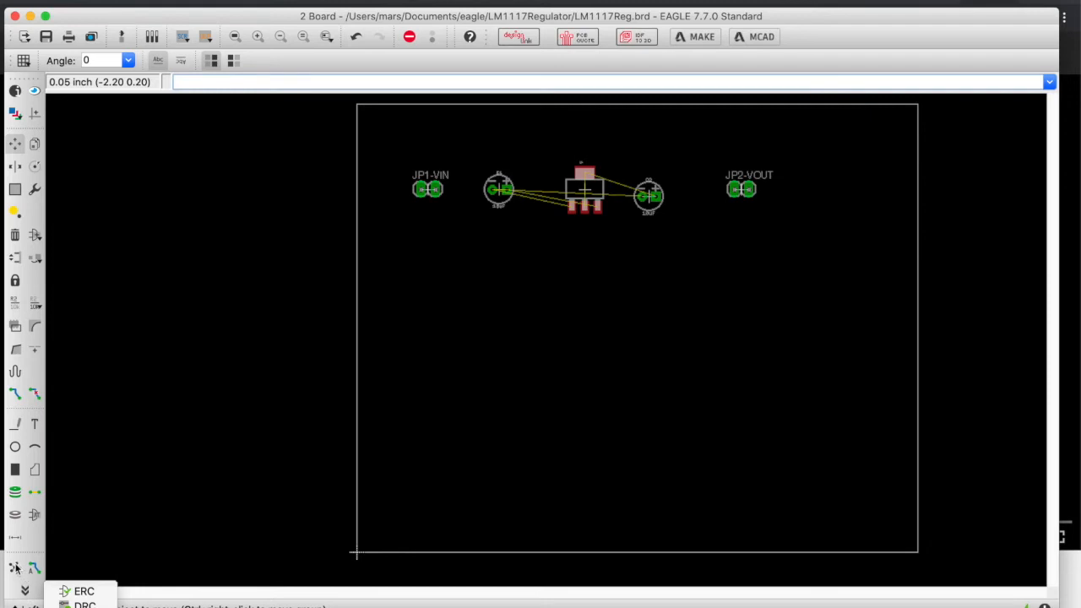
pyautogui.click(64, 540)
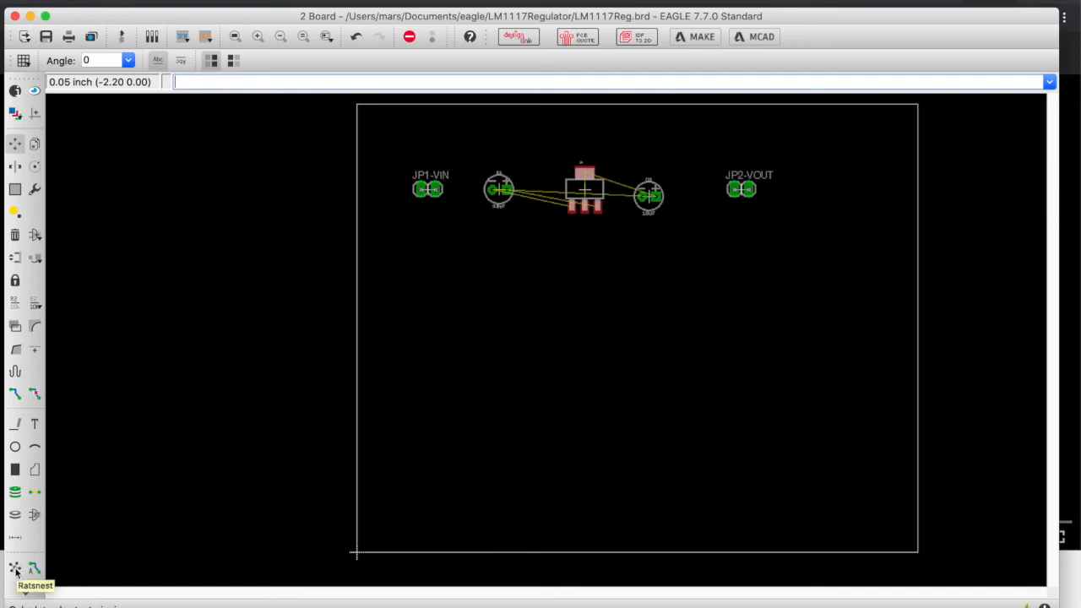
pyautogui.click(16, 570)
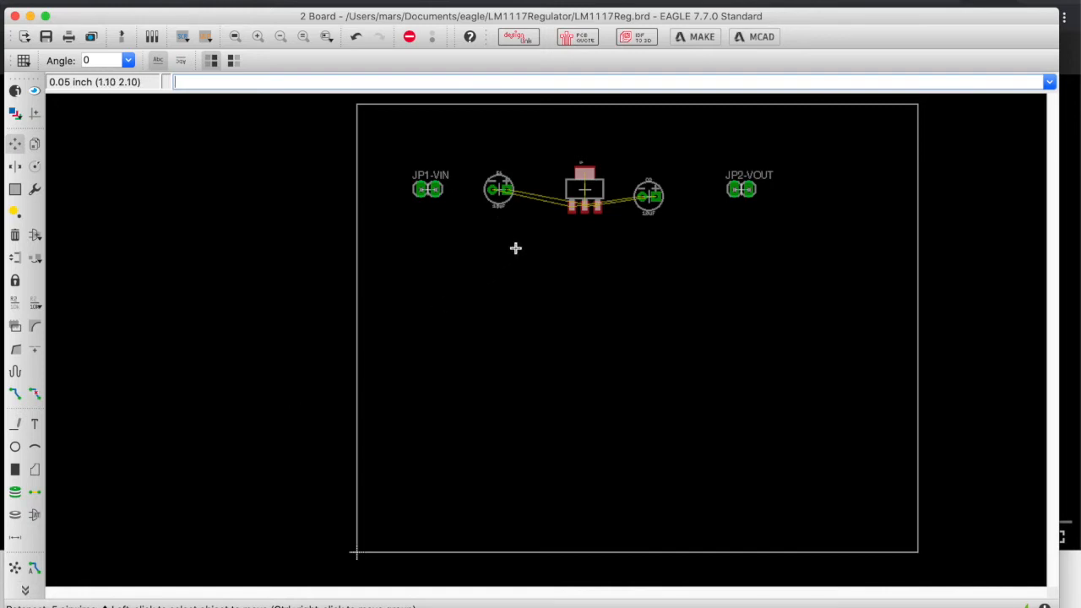
pyautogui.click(502, 193)
pyautogui.click(501, 192)
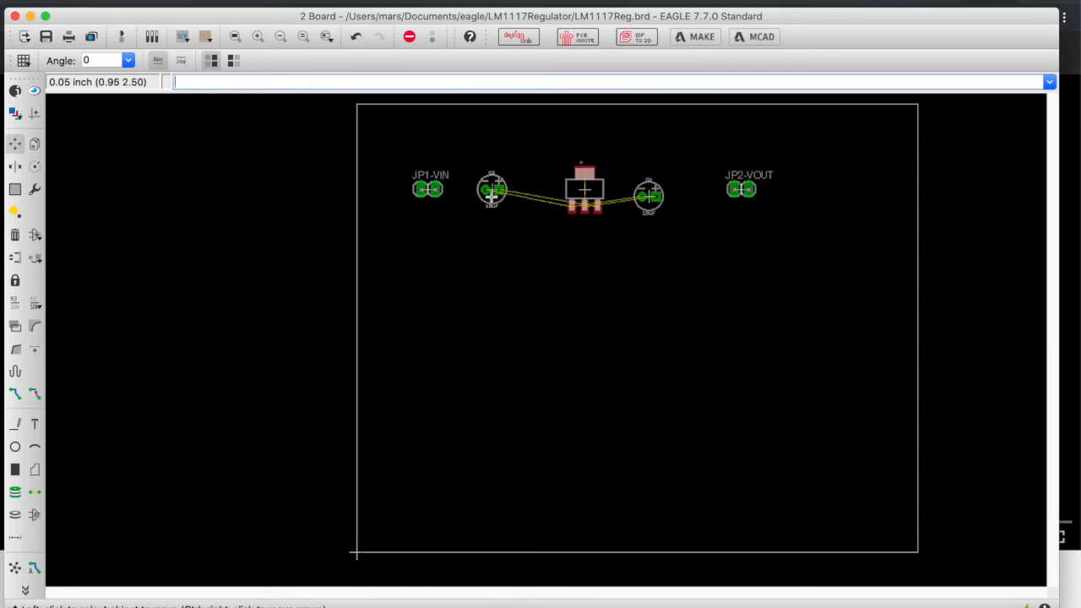
# Rotate C1, the regulator and C2 by 90 degrees each on the board.
pyautogui.click(35, 166)
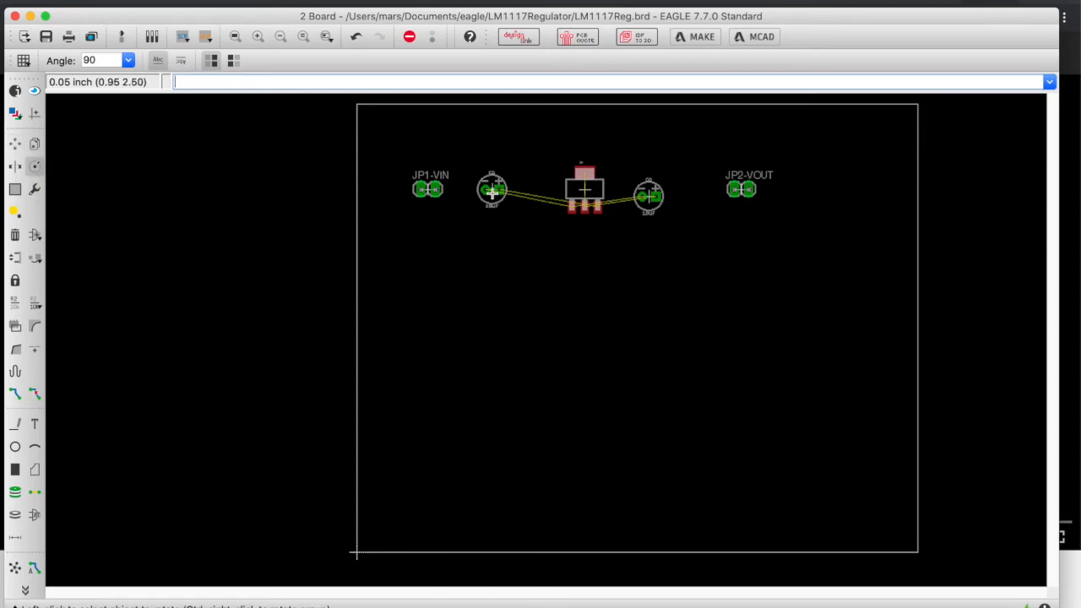
pyautogui.click(493, 193)
pyautogui.click(583, 190)
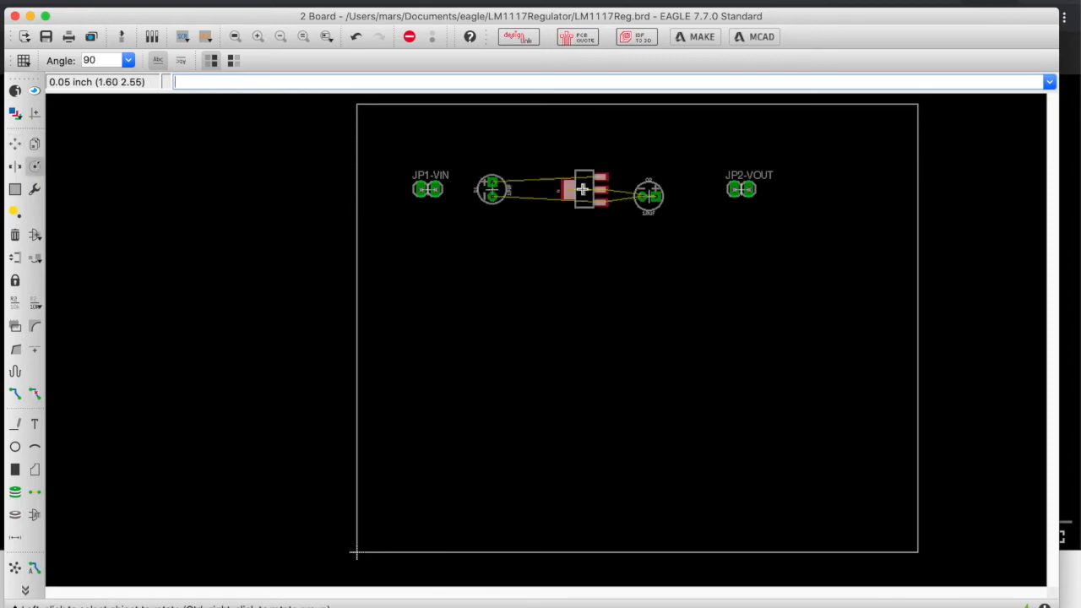
pyautogui.click(652, 195)
pyautogui.click(653, 194)
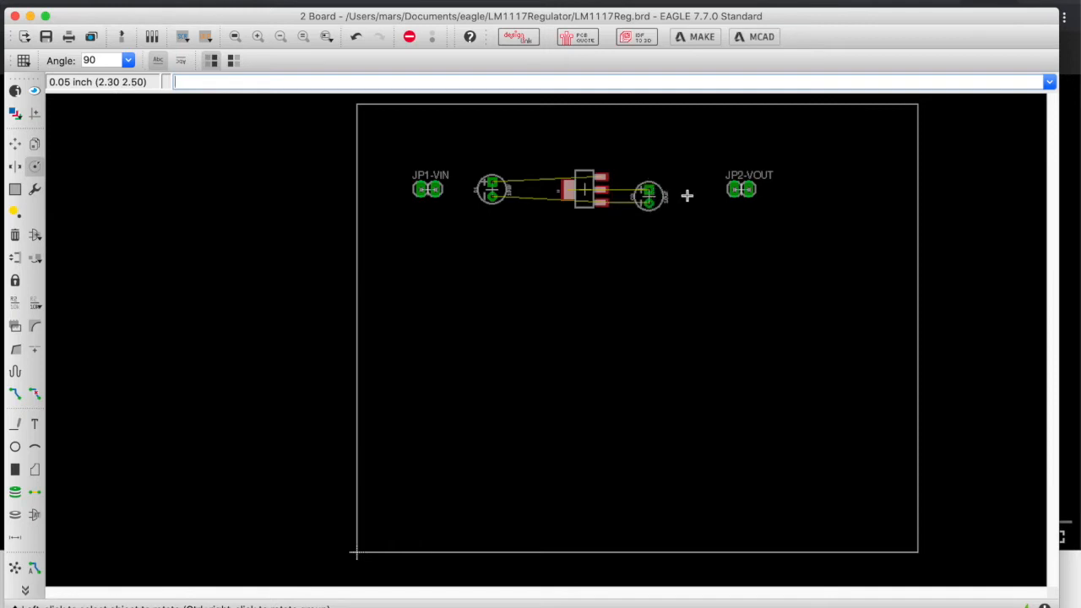
# Rotate the JP2-VOUT header three quarter-turns and the JP1-VIN header one quarter-turn so both stand vertically, and save the board.
pyautogui.click(741, 193)
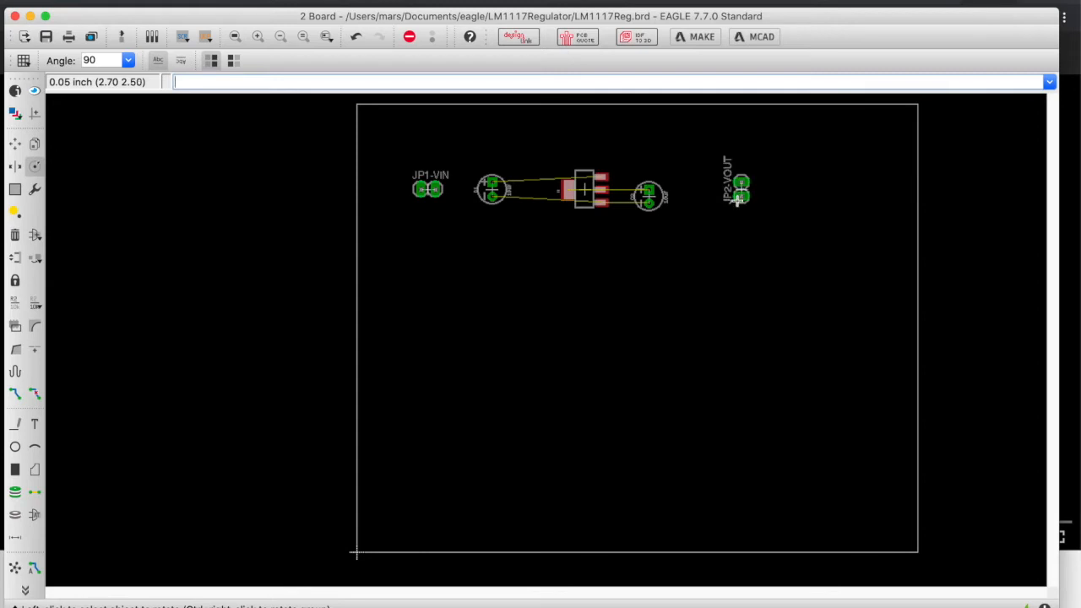
pyautogui.click(741, 193)
pyautogui.click(741, 194)
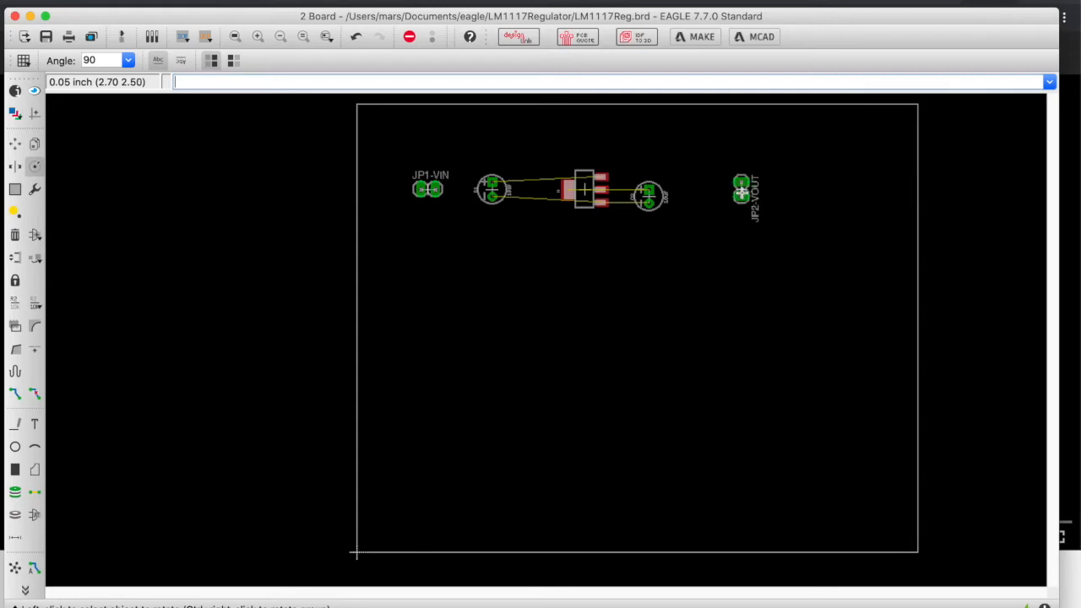
pyautogui.click(434, 192)
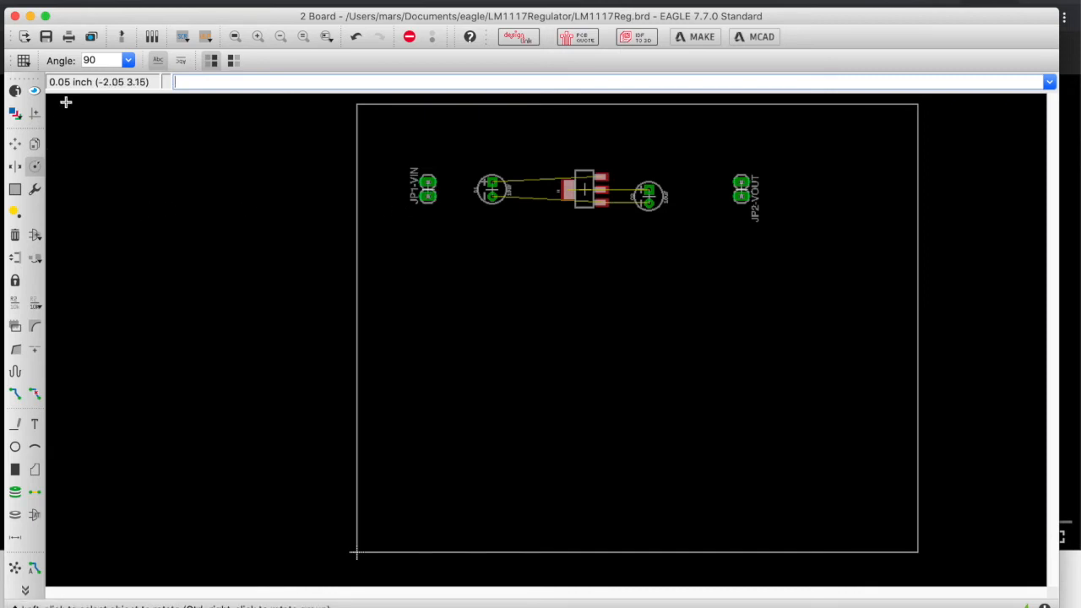
pyautogui.click(89, 2)
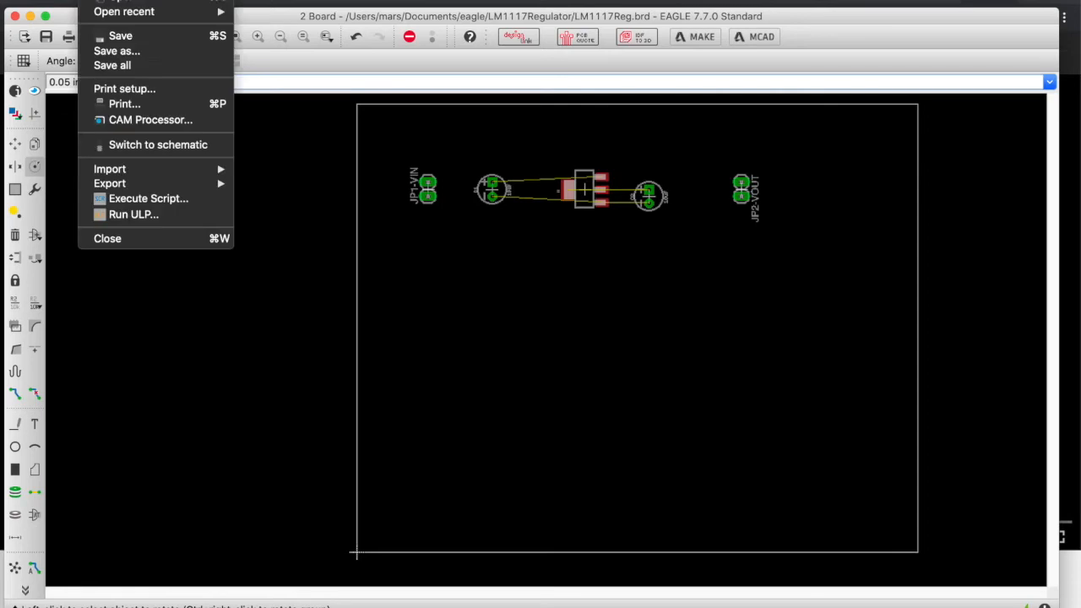
pyautogui.click(108, 38)
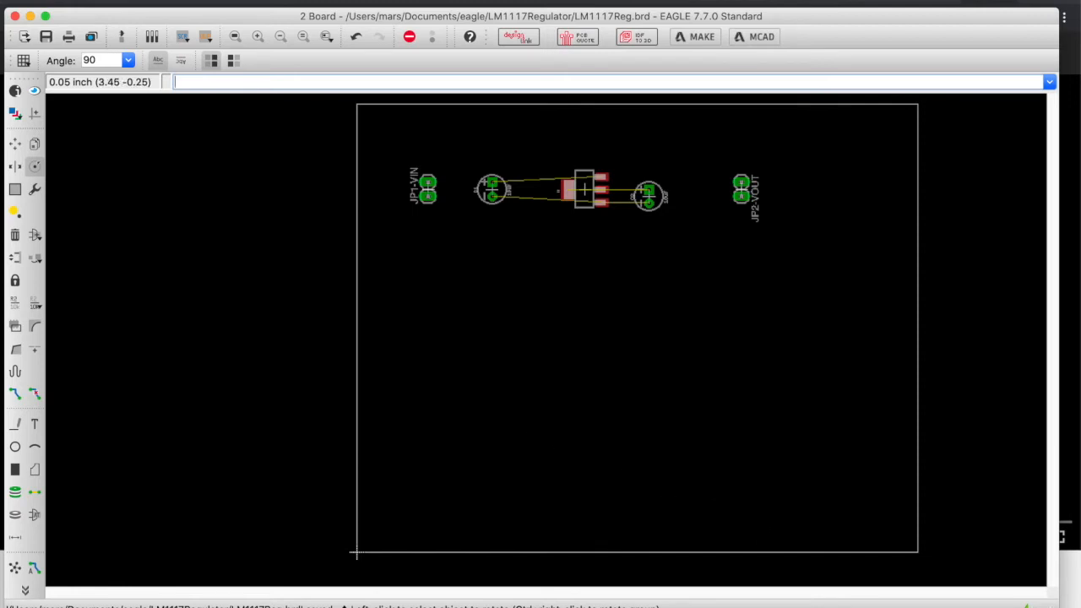
# In the schematic, delete the wire segments that attach the JP1-VIN and JP2-VOUT pins to the rest of the circuit.
pyautogui.press('super+grave')
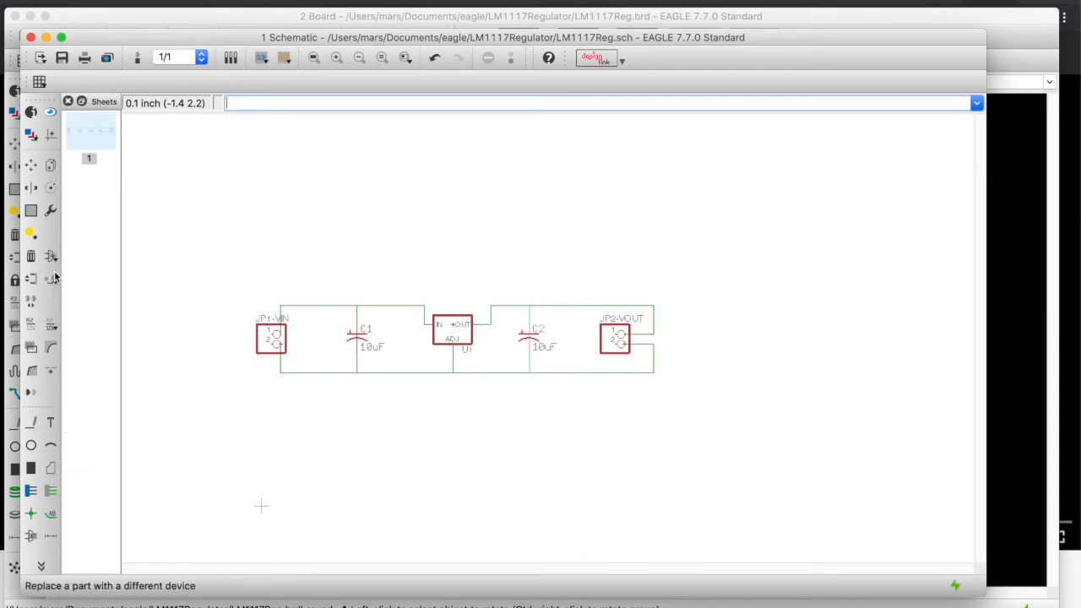
pyautogui.click(31, 255)
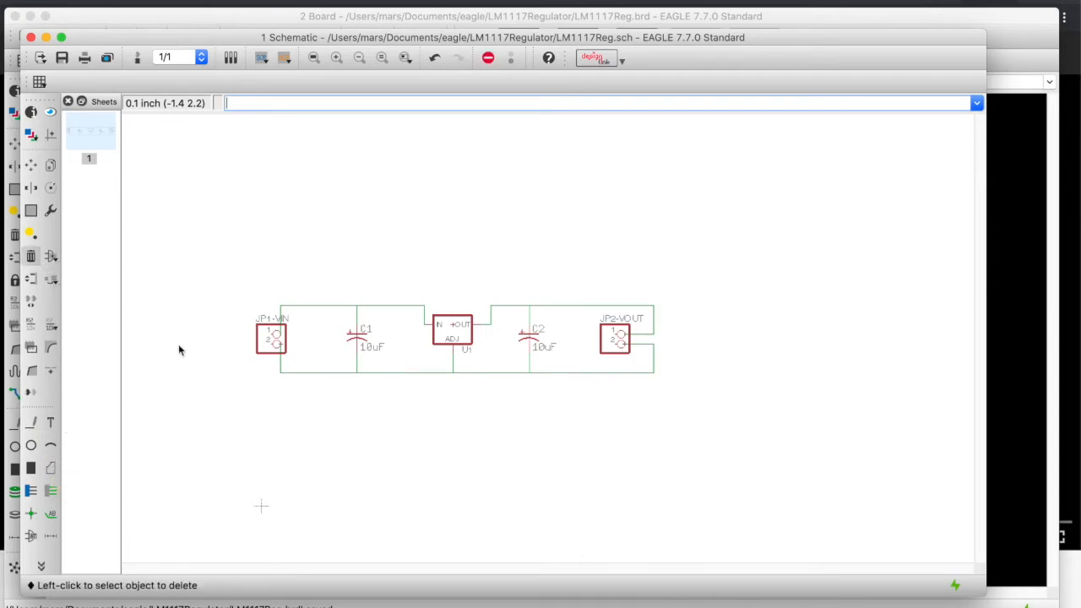
pyautogui.click(281, 363)
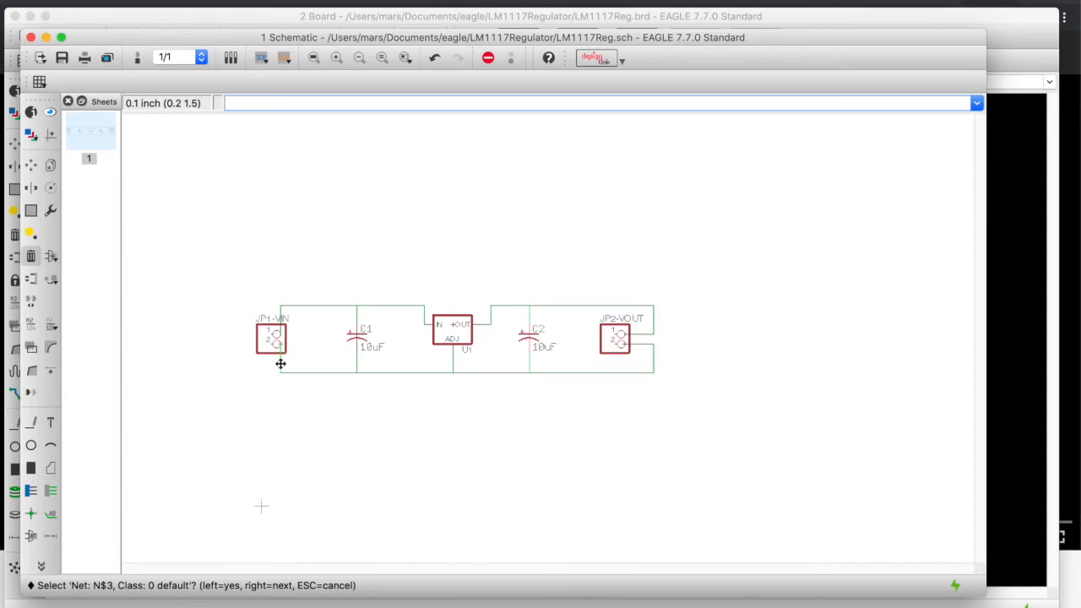
pyautogui.click(31, 259)
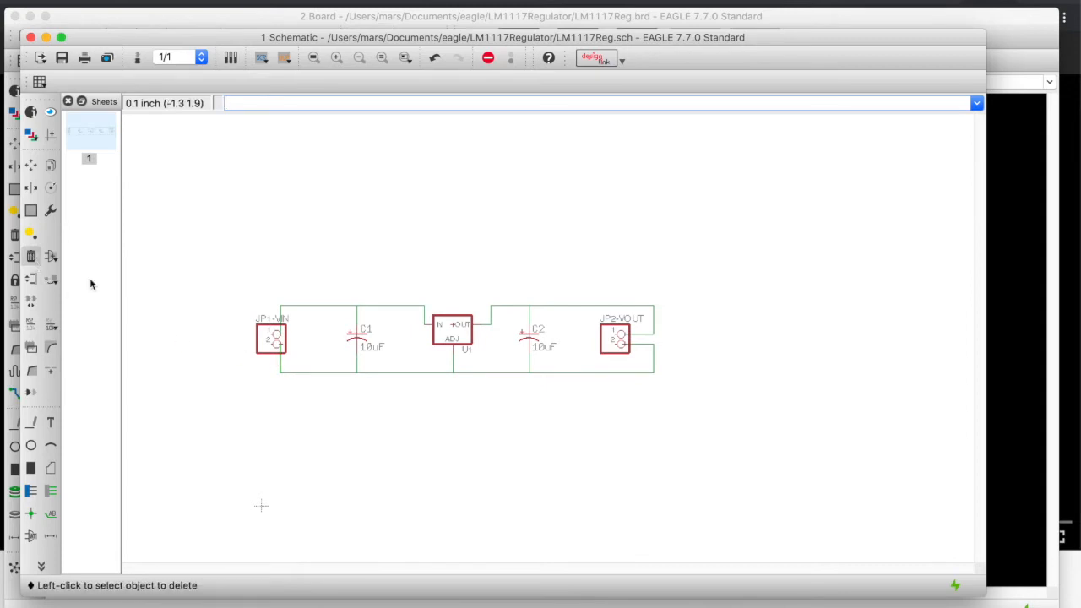
pyautogui.click(281, 363)
pyautogui.click(281, 364)
pyautogui.click(280, 312)
pyautogui.click(280, 312)
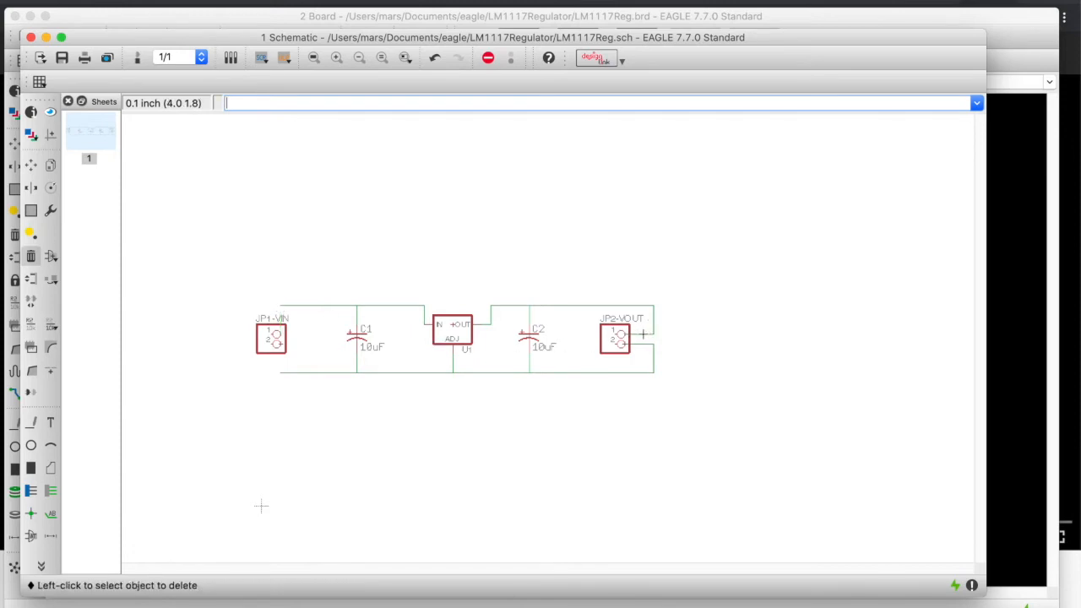
pyautogui.click(644, 345)
pyautogui.click(644, 345)
# Draw new wires from JP1-VIN pin 1 up to the upper wire and from pin 2 to the lower wire at C1.
pyautogui.click(31, 423)
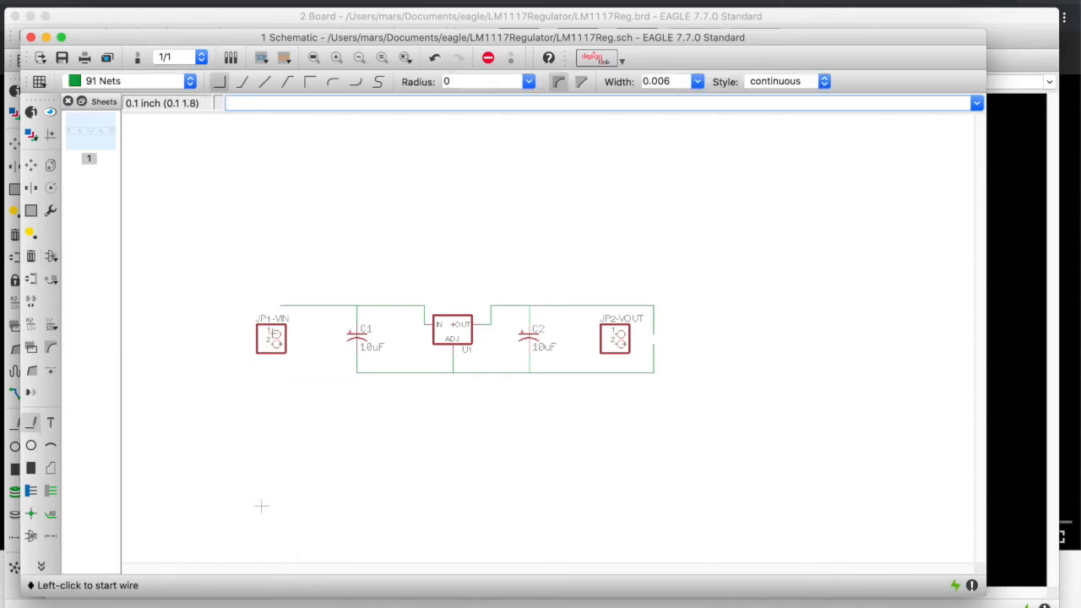
pyautogui.click(273, 335)
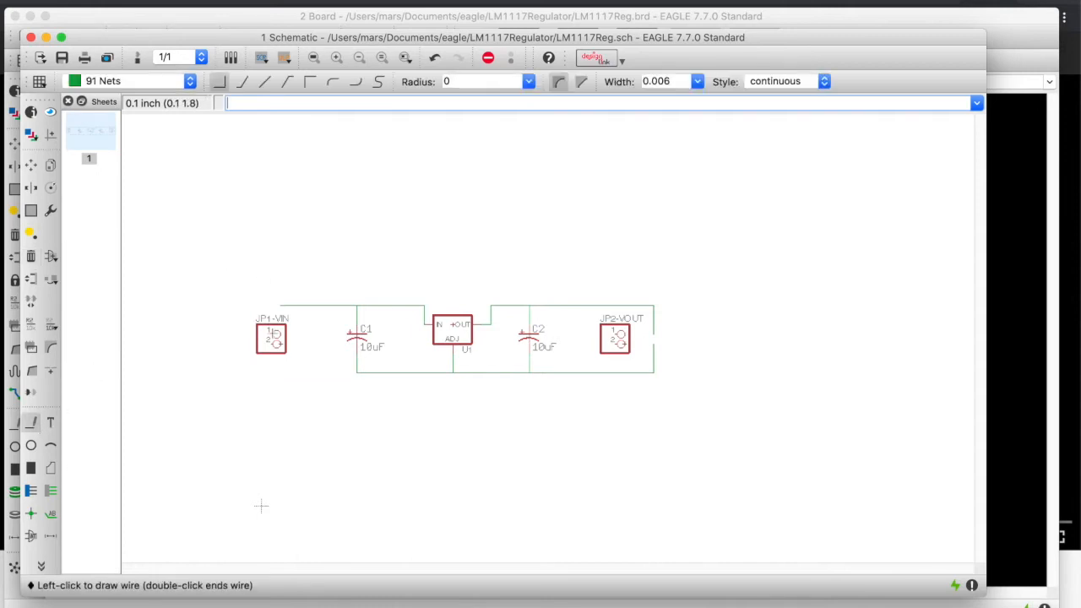
pyautogui.click(279, 305)
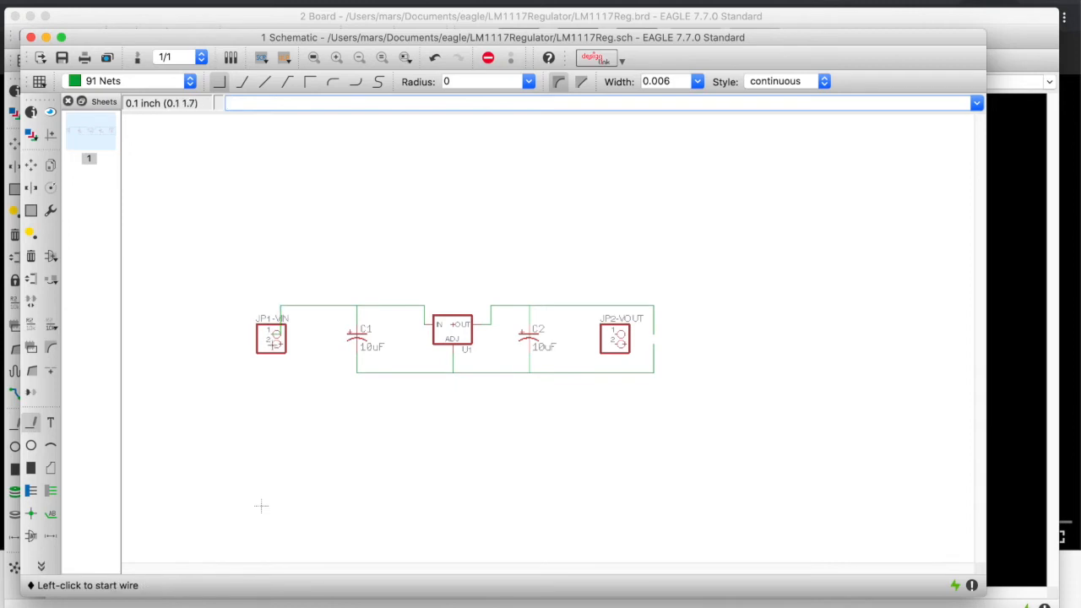
pyautogui.click(273, 344)
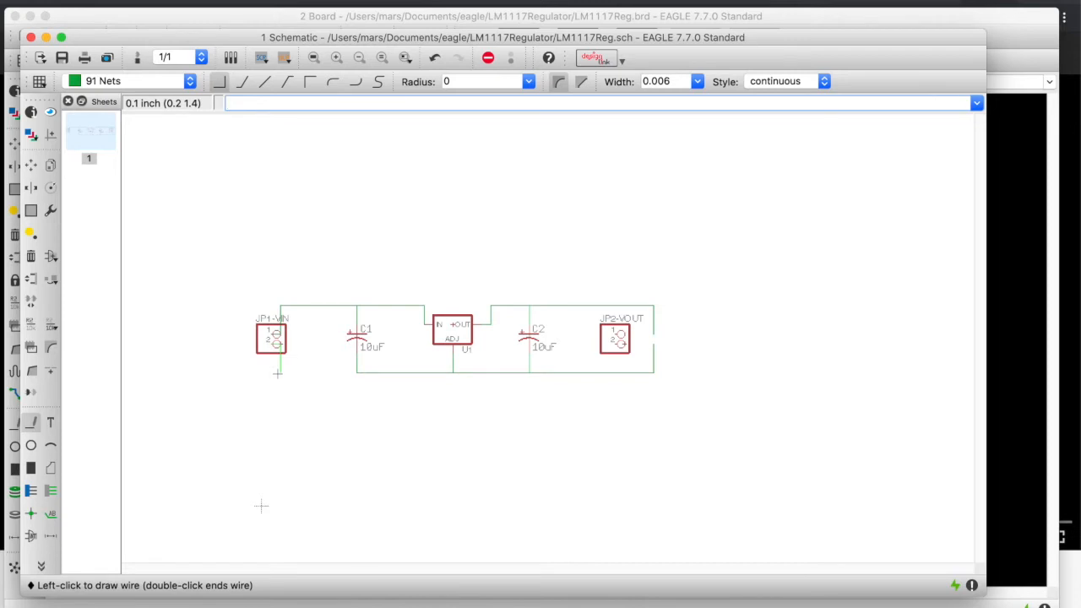
pyautogui.click(357, 373)
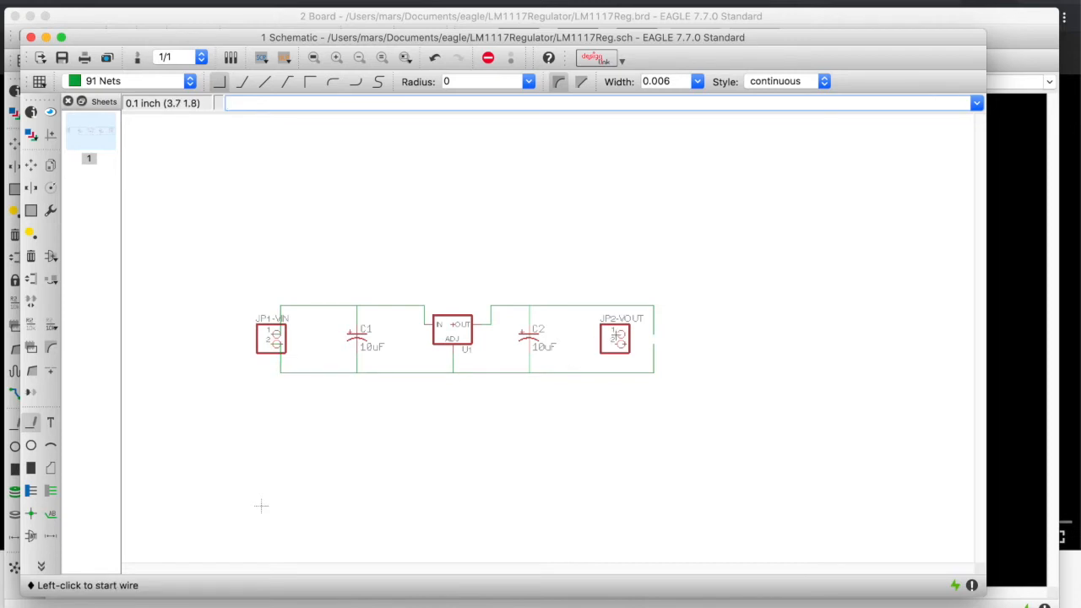
# Wire JP2-VOUT pin 1 to the upper wire's end and pin 2 to the lower wire's end, and save the schematic.
pyautogui.click(630, 335)
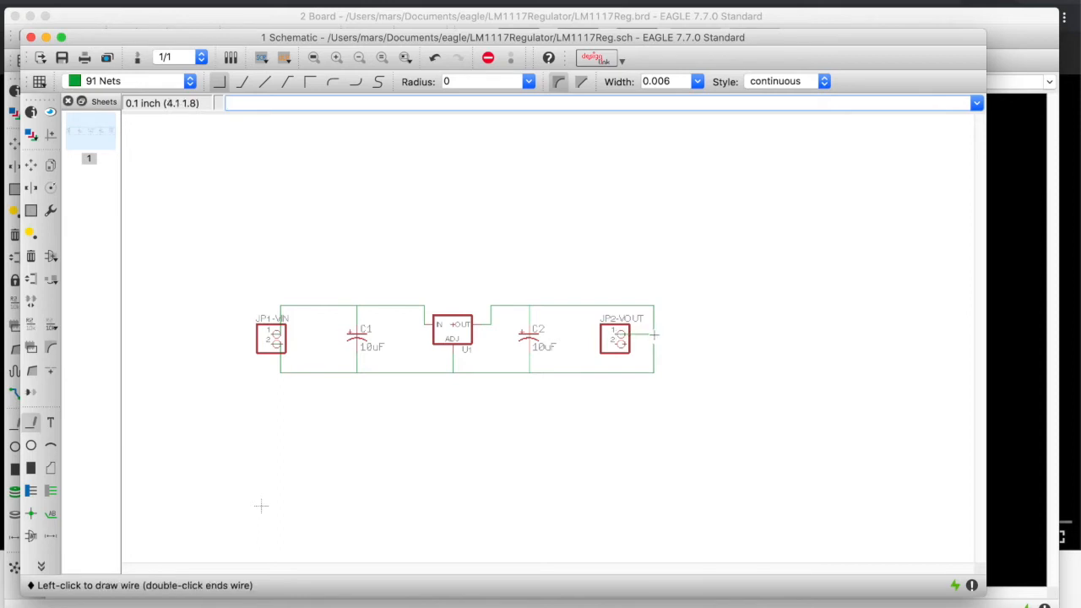
pyautogui.click(654, 336)
pyautogui.click(631, 345)
pyautogui.click(654, 345)
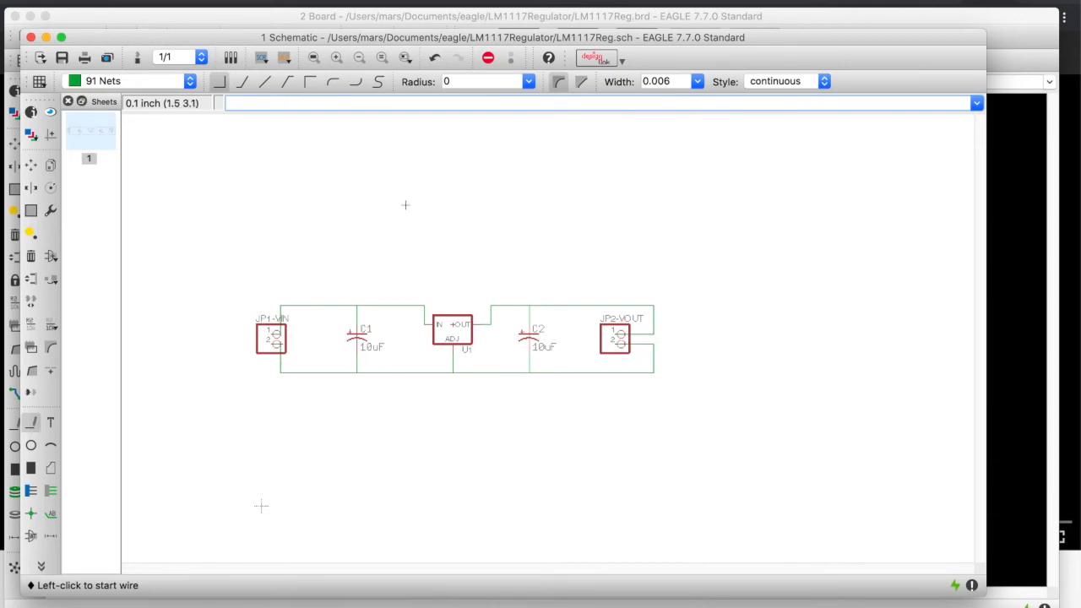
pyautogui.click(91, 1)
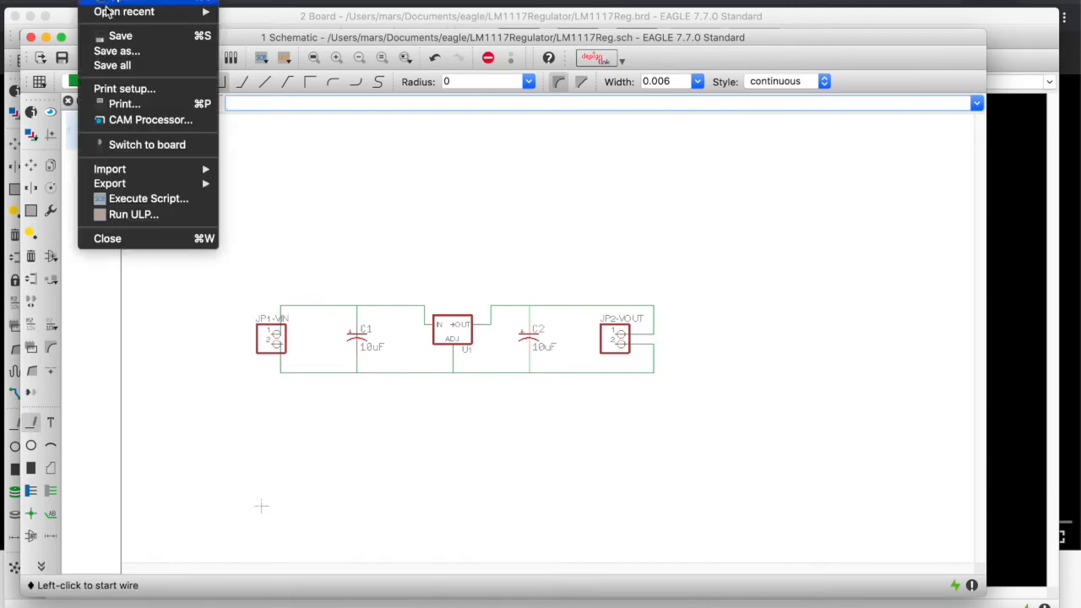
pyautogui.click(126, 36)
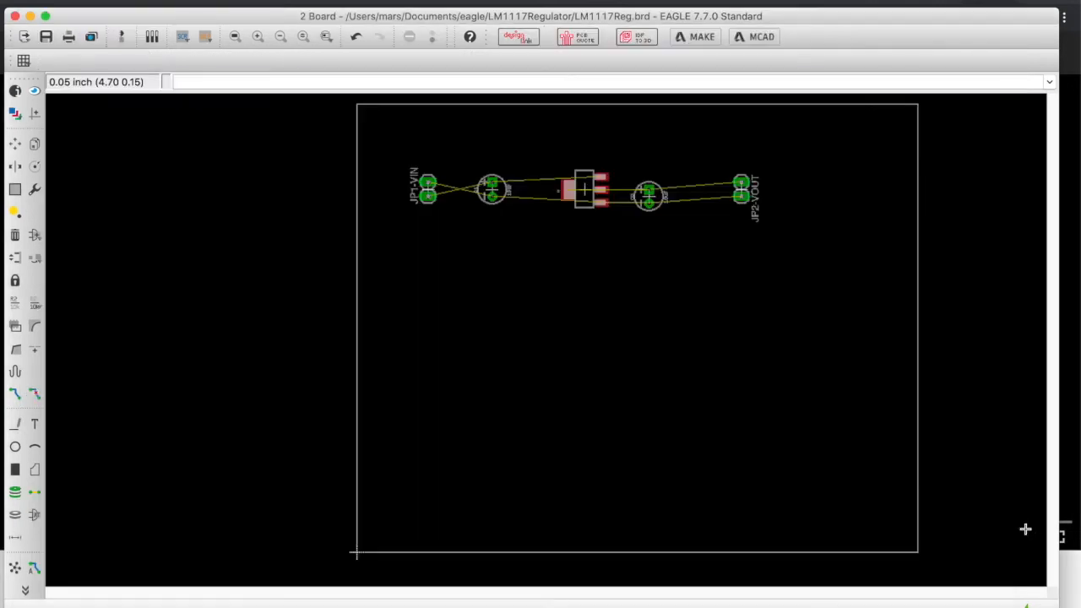
# Return to the board and rotate the JP1-VIN header by 180 degrees in two quarter-turns to uncross its airwires.
pyautogui.click(1027, 528)
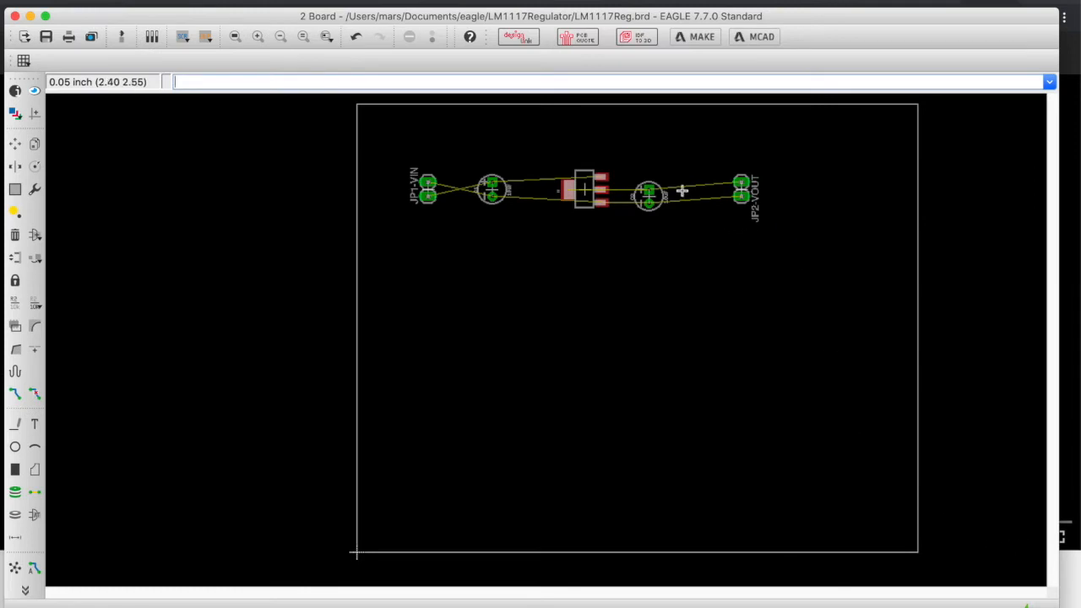
pyautogui.click(35, 166)
pyautogui.click(419, 194)
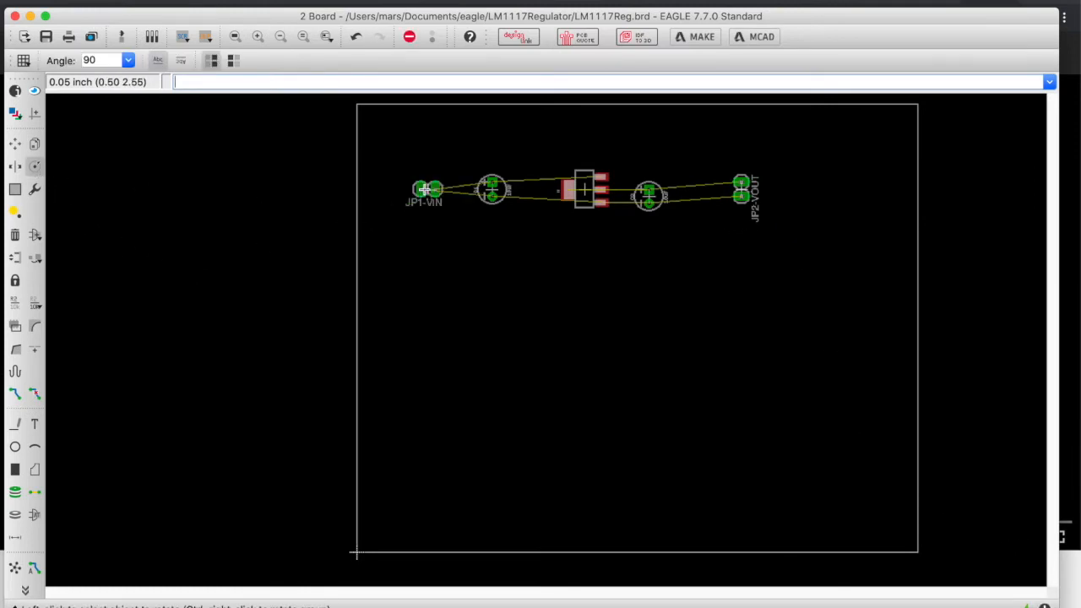
pyautogui.click(425, 190)
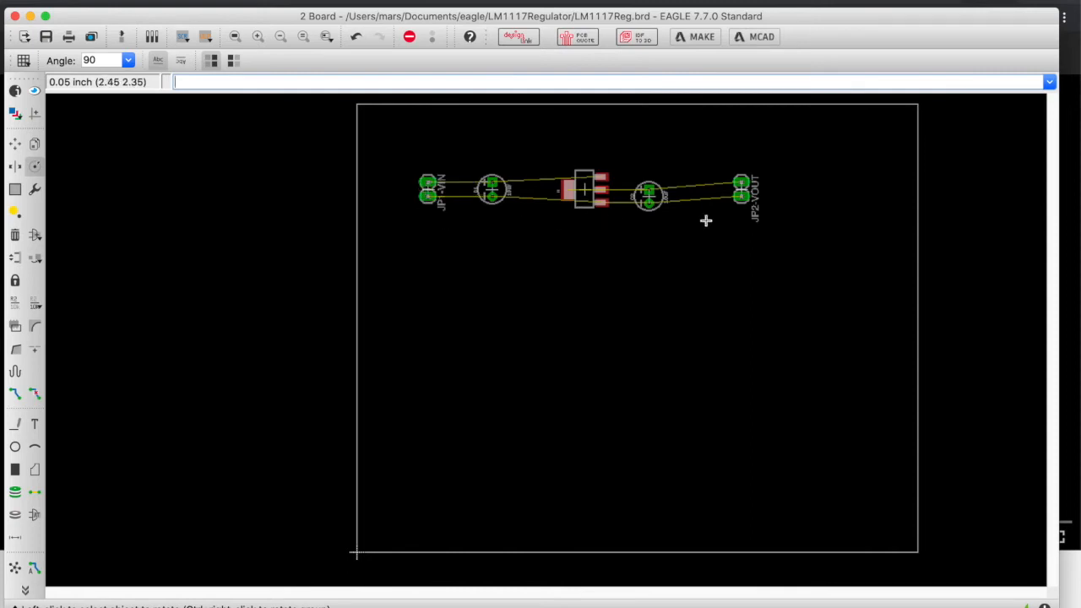
# Move the JP2-VOUT header slightly down so its pins line up with the pads of the adjacent capacitor.
pyautogui.click(15, 144)
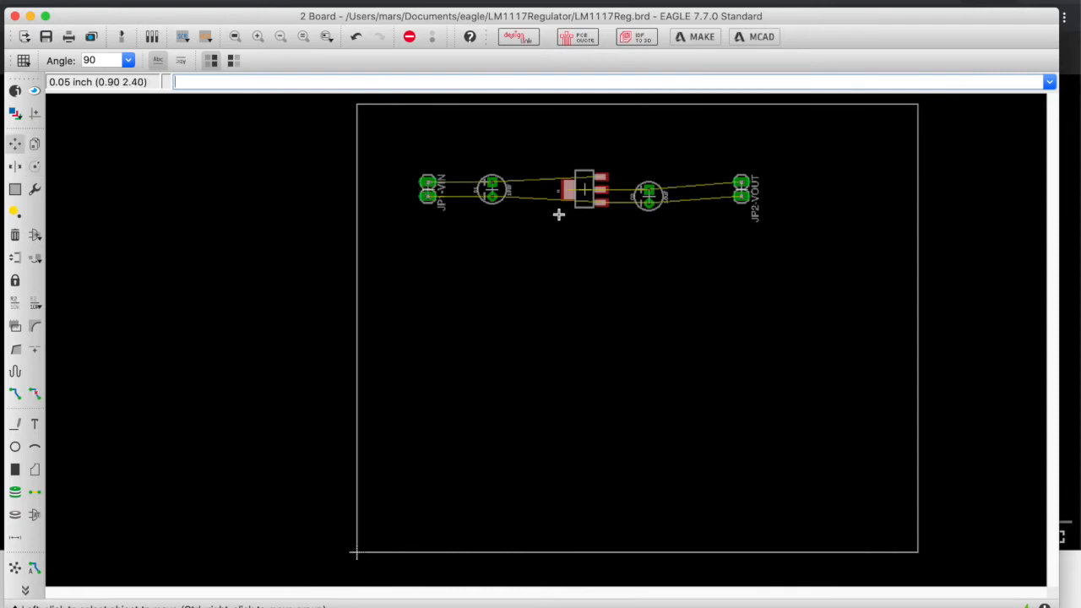
pyautogui.click(742, 193)
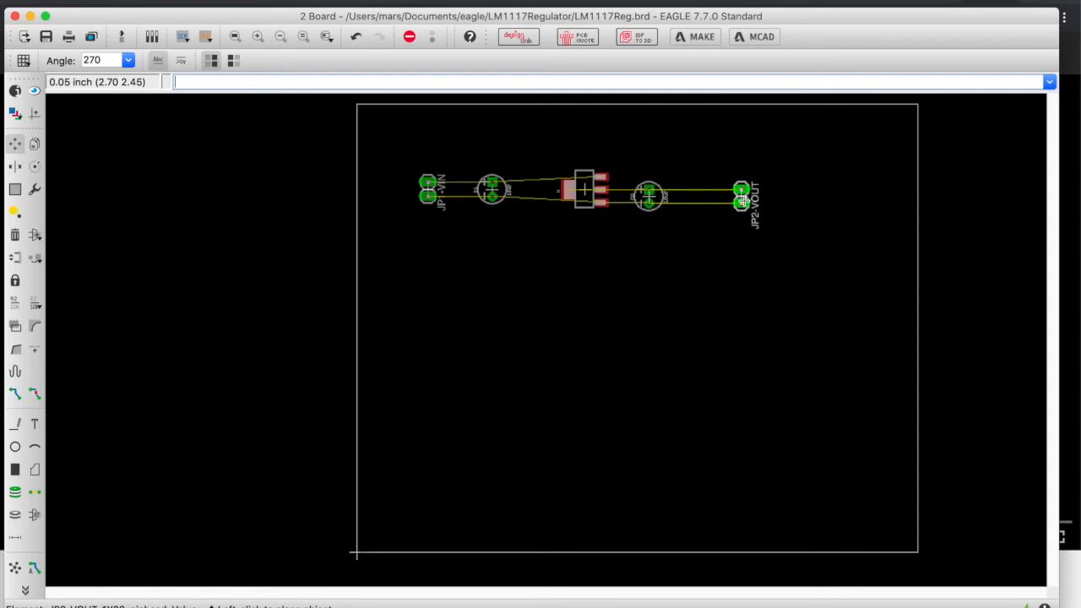
pyautogui.click(743, 199)
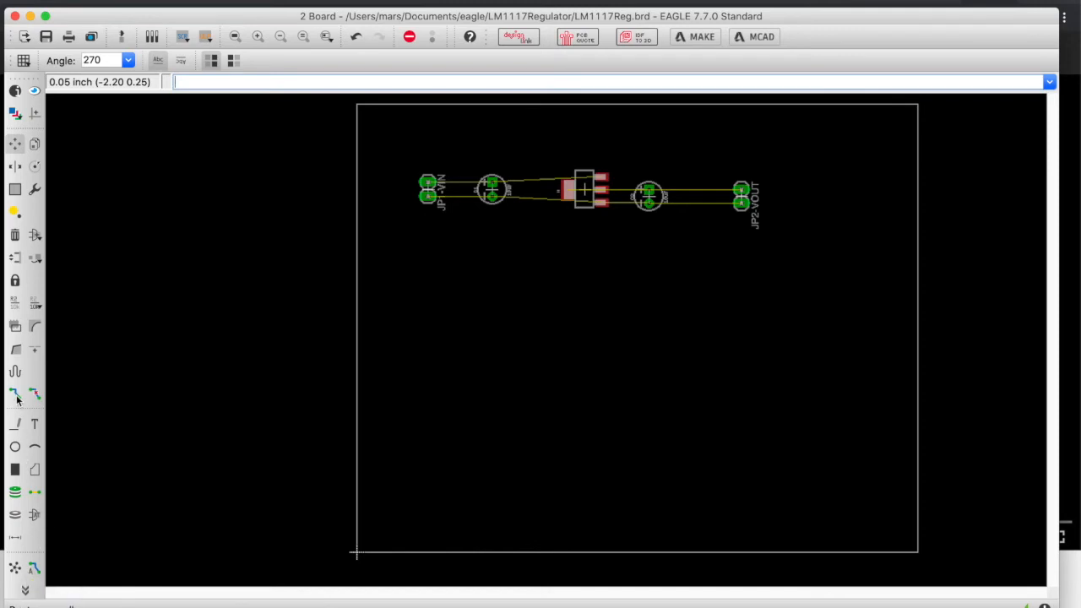
# Autoroute the board at low effort with automatic grid selection and the TopRouter variant, accept the first routing variant and save the board.
pyautogui.click(32, 569)
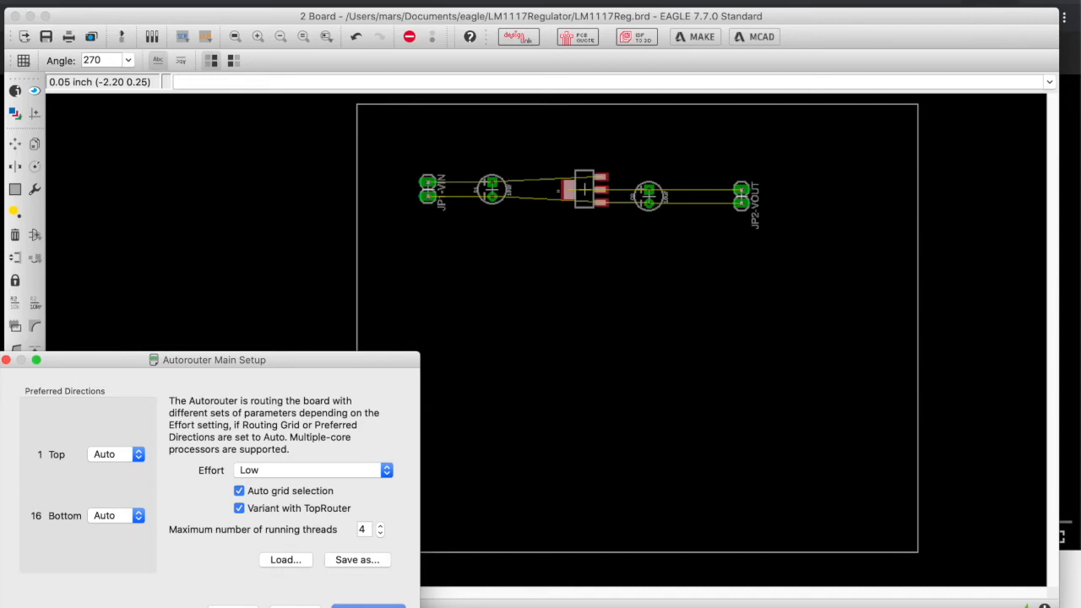
pyautogui.click(369, 605)
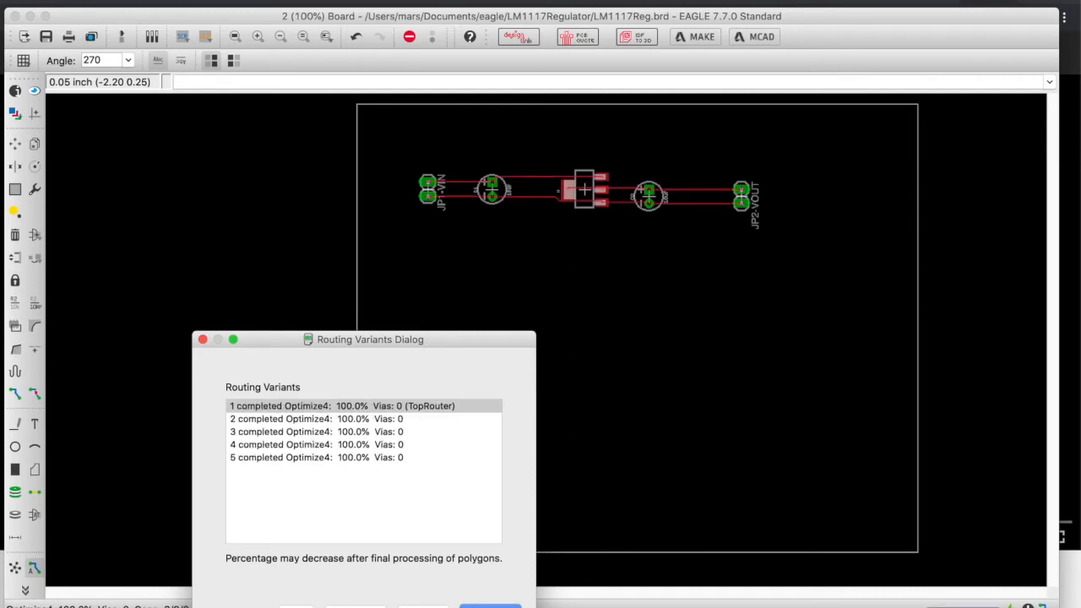
pyautogui.click(356, 607)
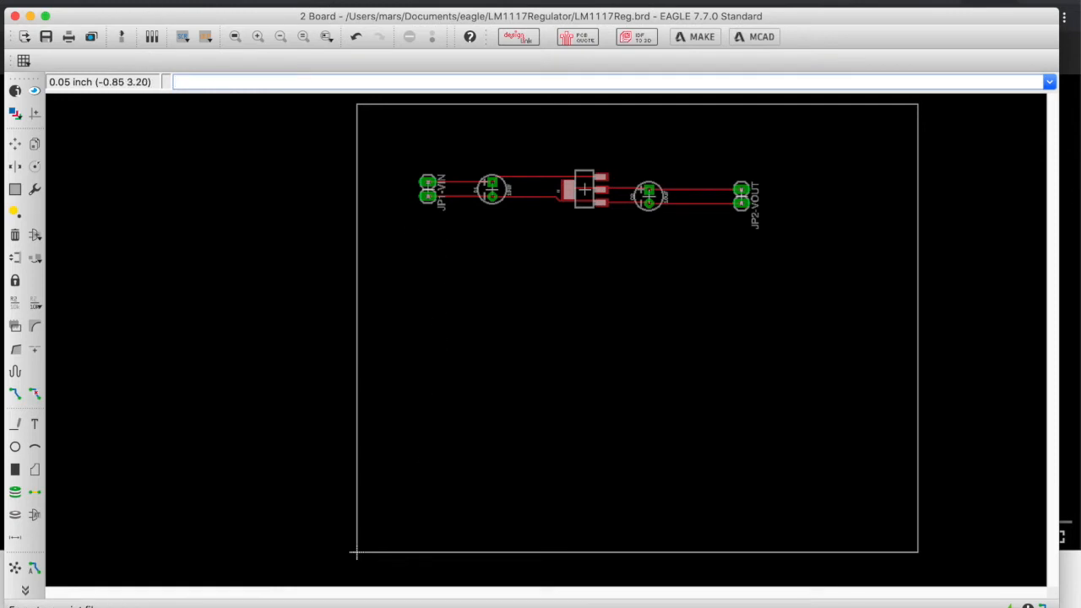
pyautogui.click(93, 1)
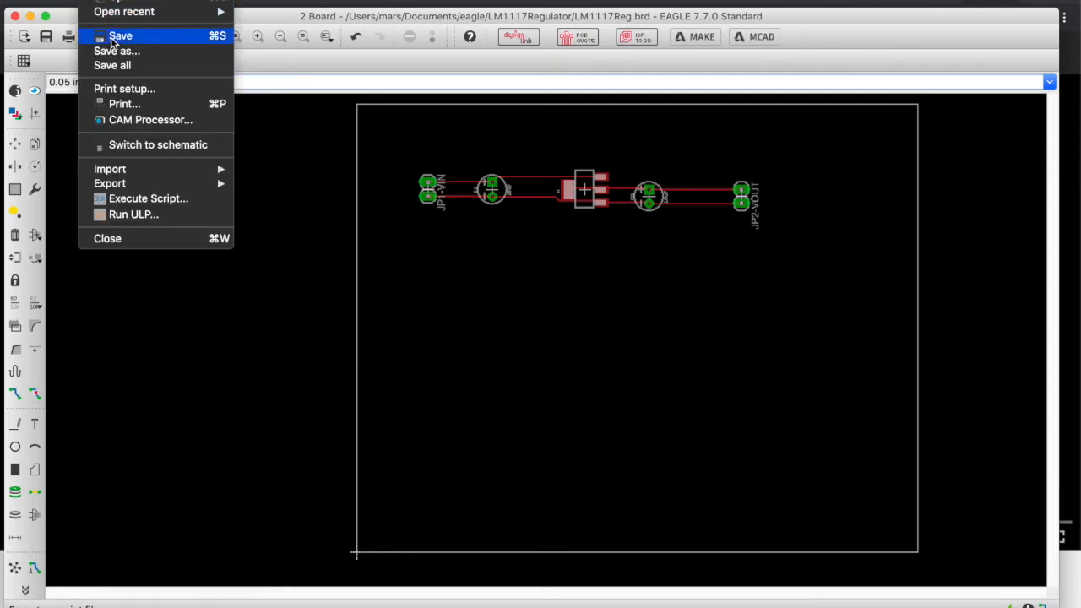
pyautogui.click(113, 39)
# Look through the board's export formats and examine its fabrication and assembly parameters in the PCB Quote Service.
pyautogui.click(93, 2)
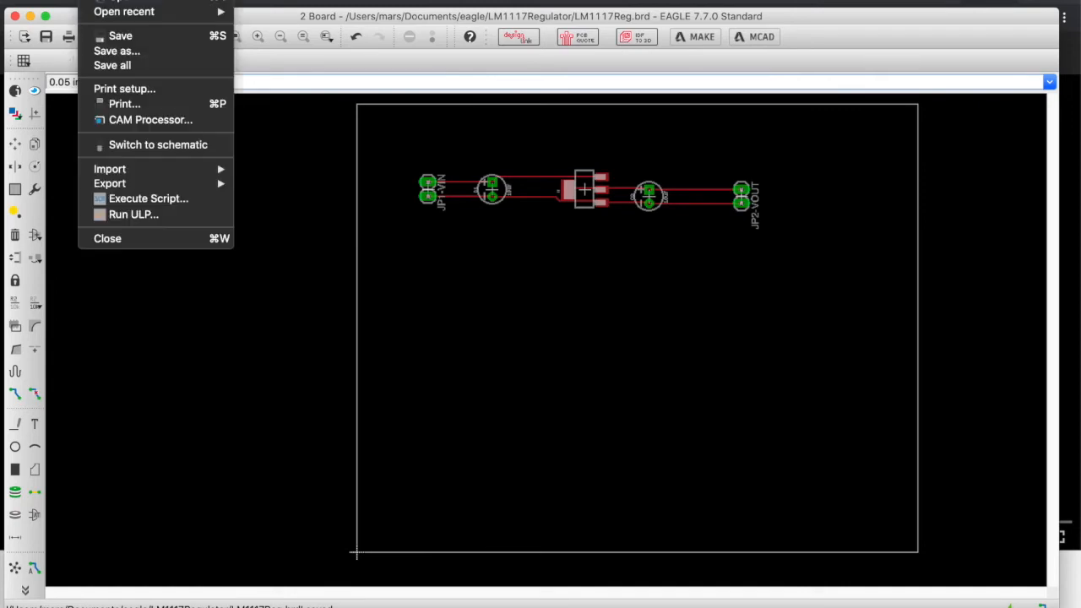
pyautogui.moveTo(136, 184)
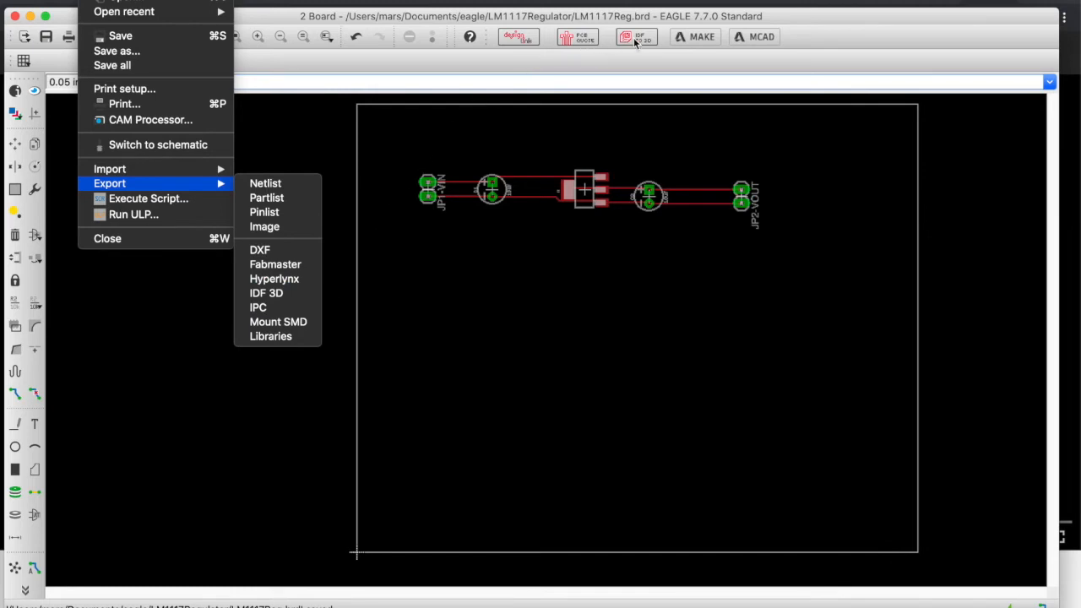
pyautogui.click(571, 67)
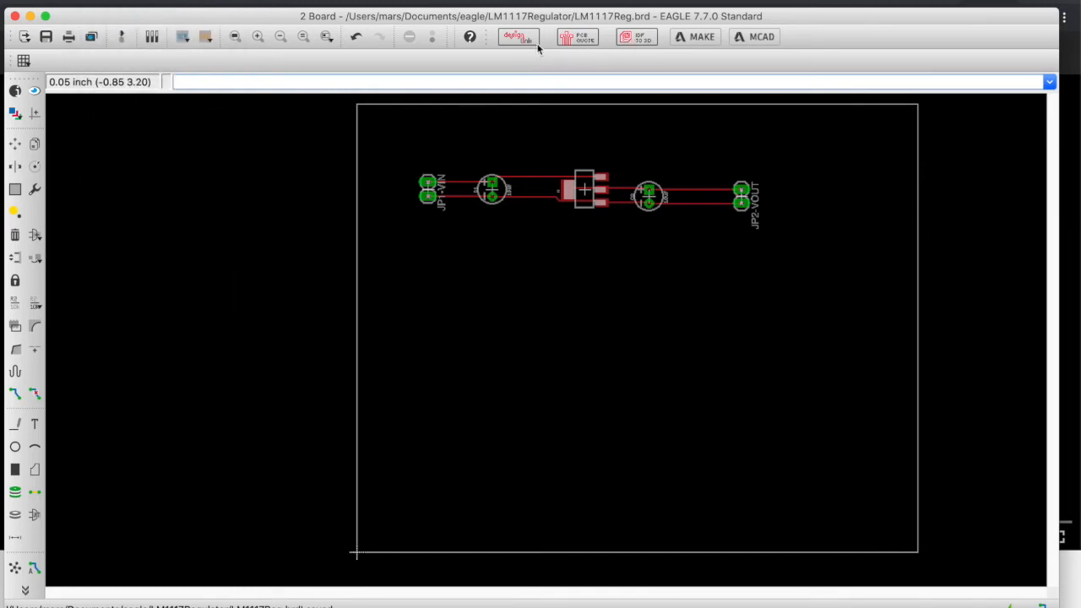
pyautogui.click(583, 41)
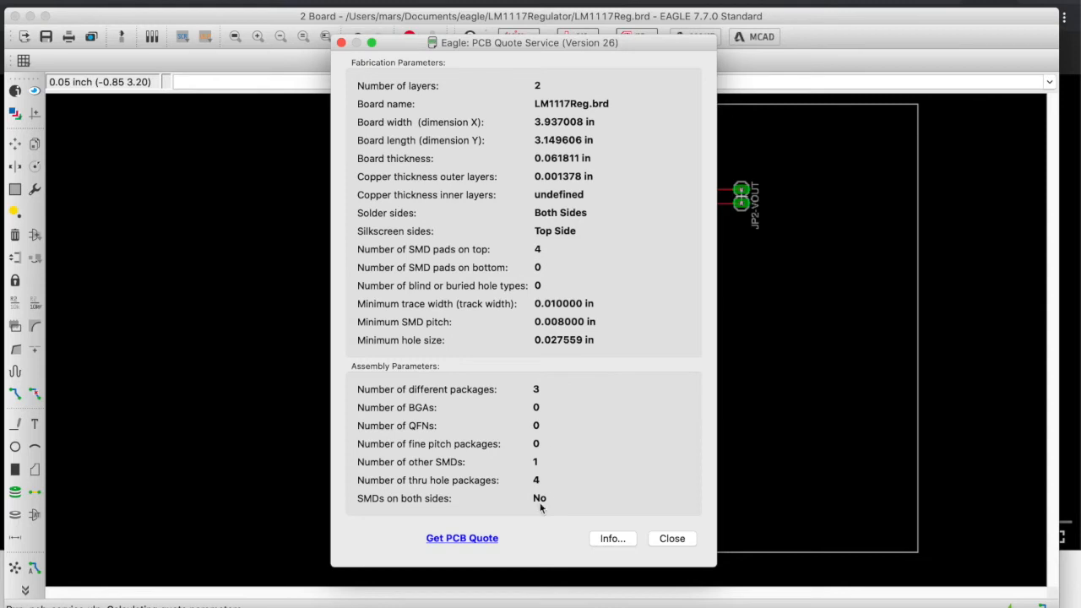
pyautogui.click(671, 539)
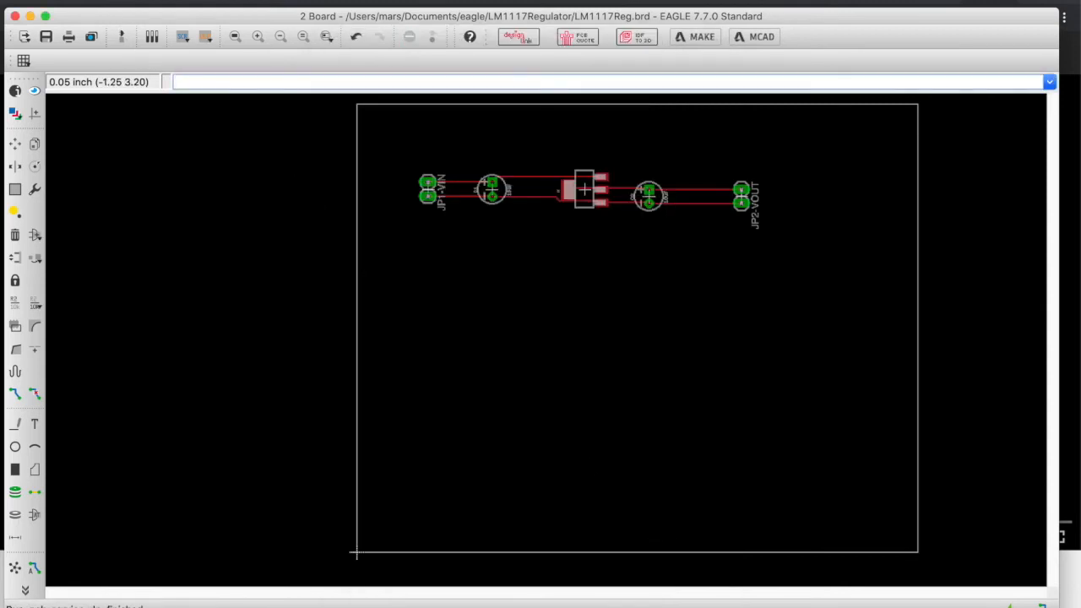
pyautogui.click(90, 1)
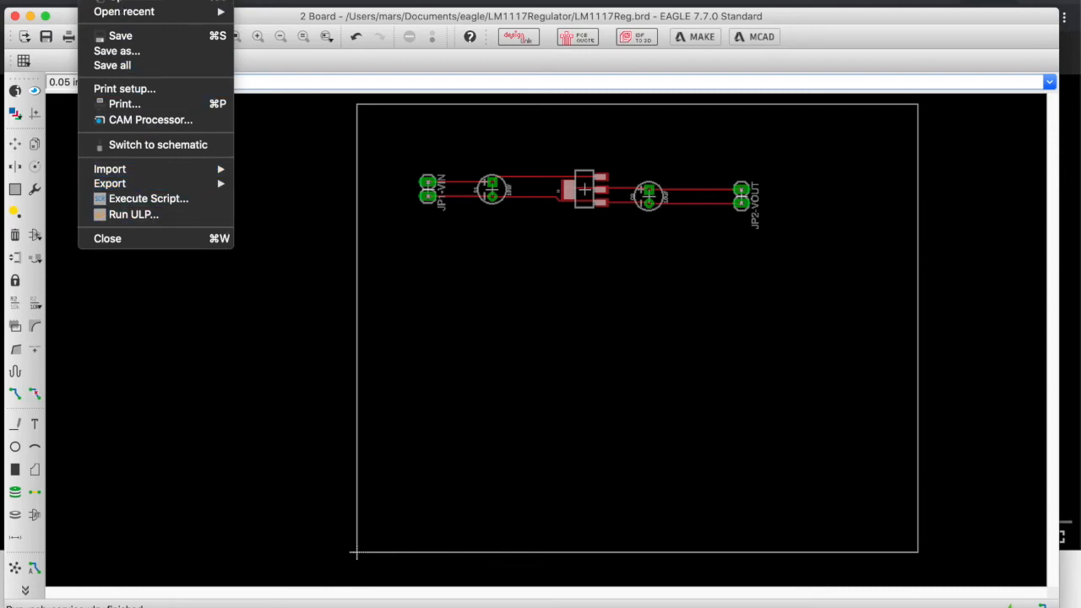
pyautogui.click(550, 3)
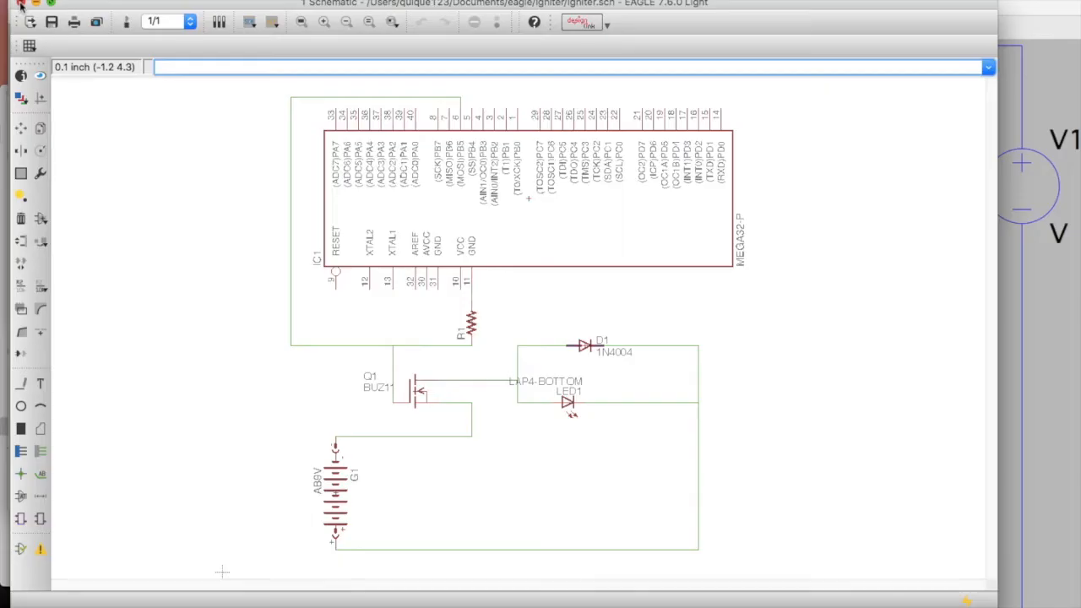
# Close the Igniter schematic and open Flexie.brd from the Flexie project, deleting the file lock.
pyautogui.click(20, 3)
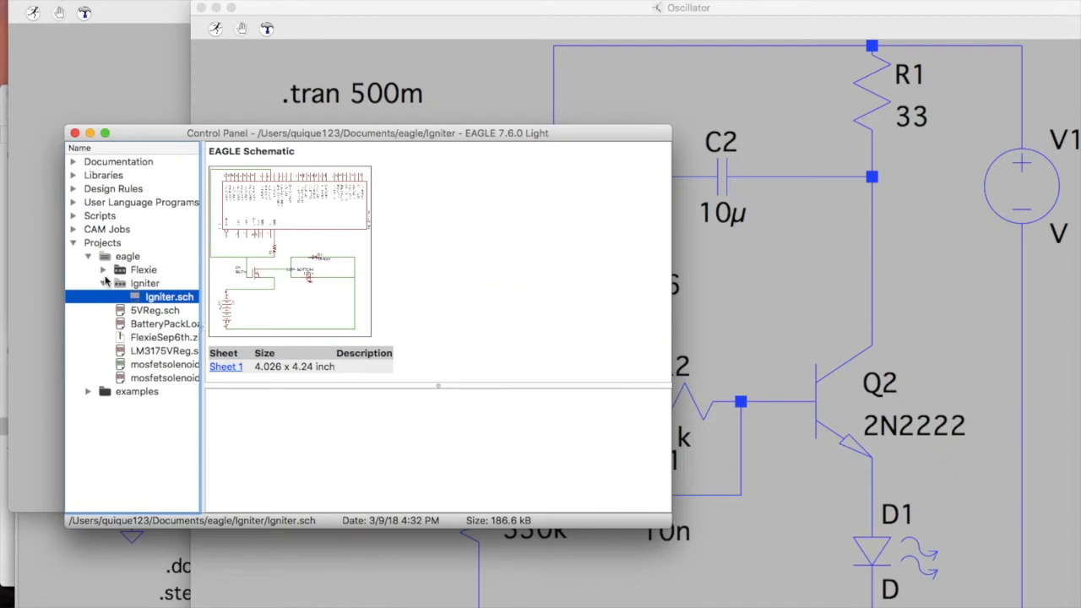
pyautogui.click(102, 270)
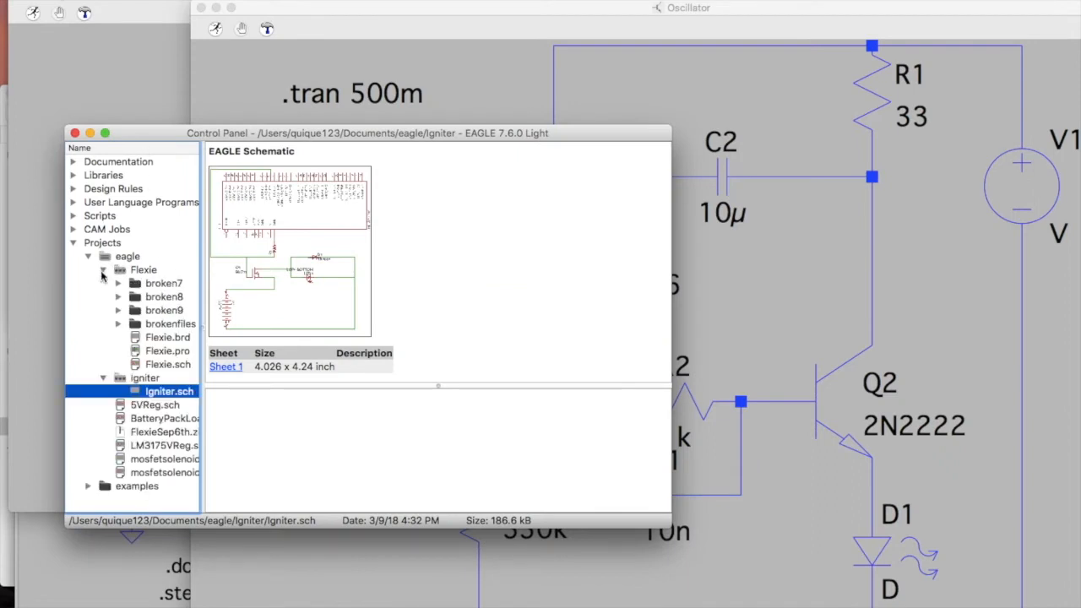
pyautogui.click(170, 366)
pyautogui.click(166, 351)
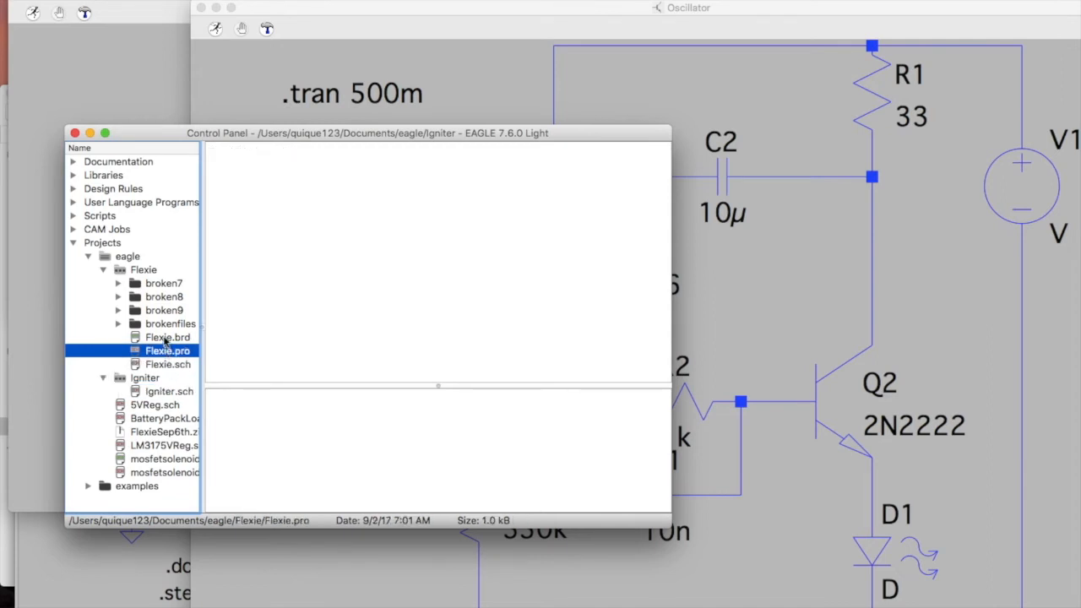
pyautogui.click(166, 339)
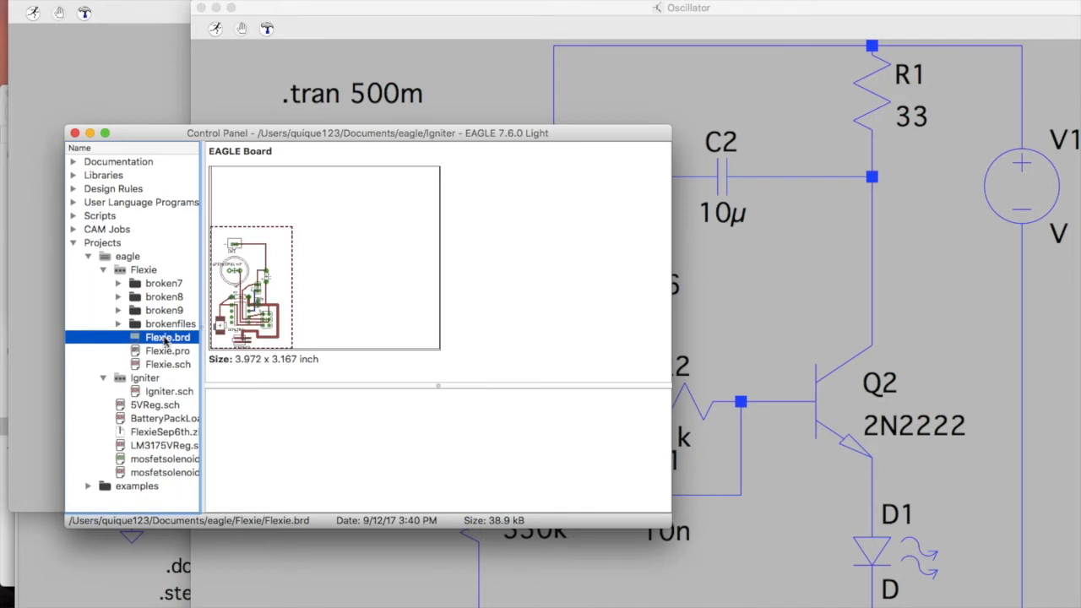
pyautogui.doubleClick(167, 339)
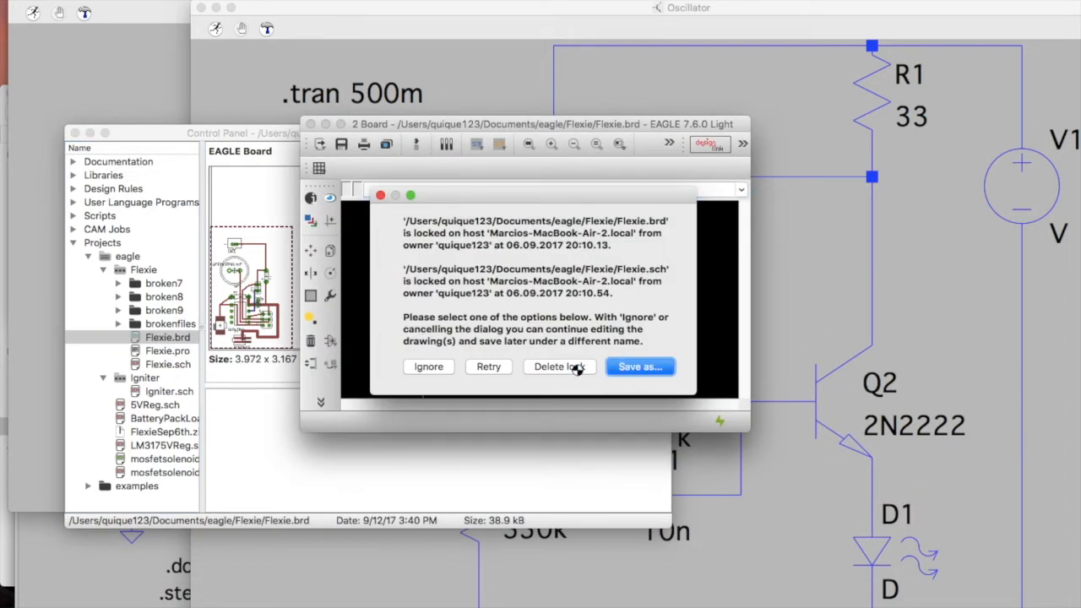
pyautogui.click(574, 369)
# Enlarge the Flexie board window to examine the component placement and traces, and close the board.
pyautogui.moveTo(569, 124); pyautogui.dragTo(287, 8)
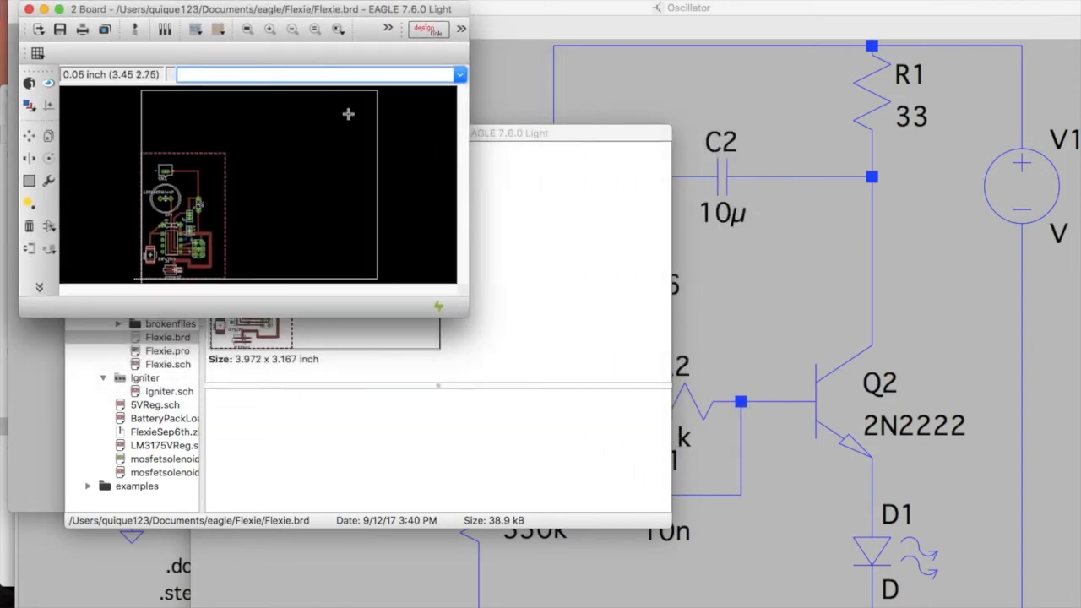
pyautogui.moveTo(466, 316); pyautogui.dragTo(1002, 586)
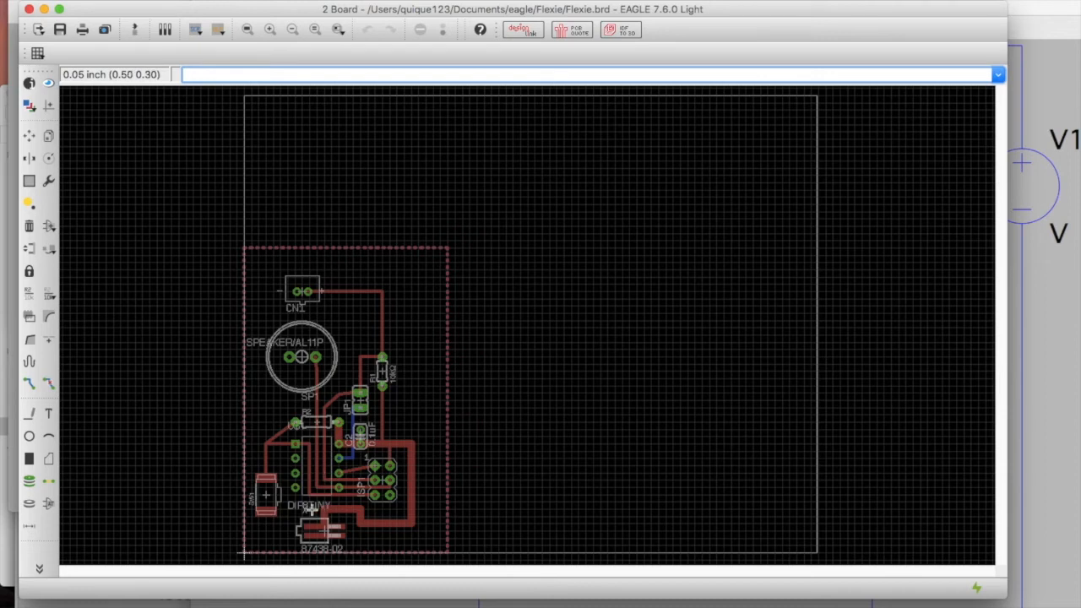
pyautogui.click(29, 9)
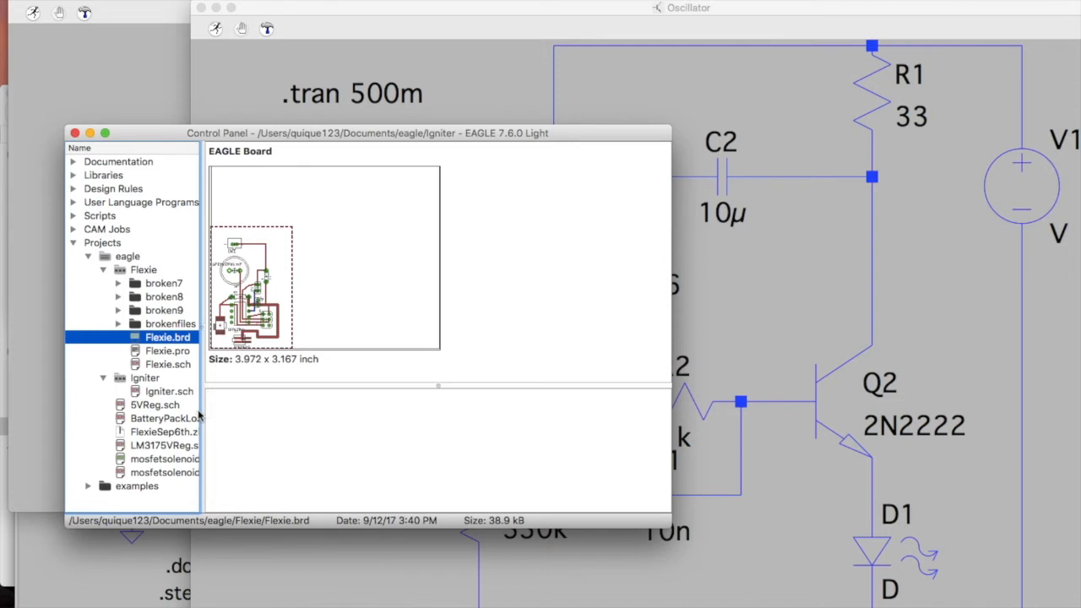
# Widen the project tree, browse the examples folder and preview singlesided.brd from the singlesided project.
pyautogui.moveTo(200, 411); pyautogui.dragTo(279, 426)
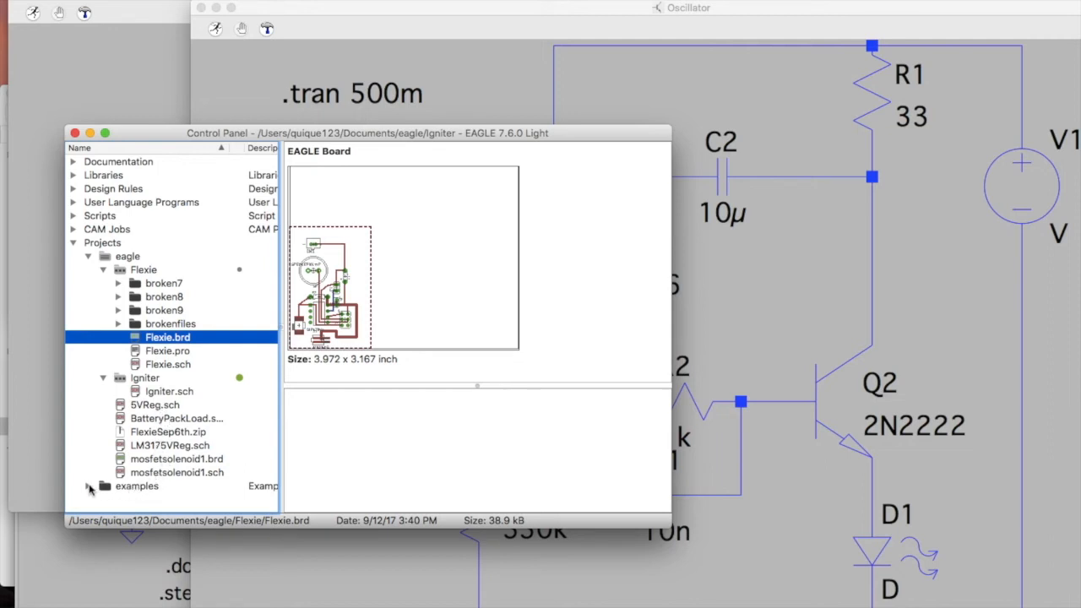
pyautogui.click(88, 486)
pyautogui.scroll(-5, 102, 473)
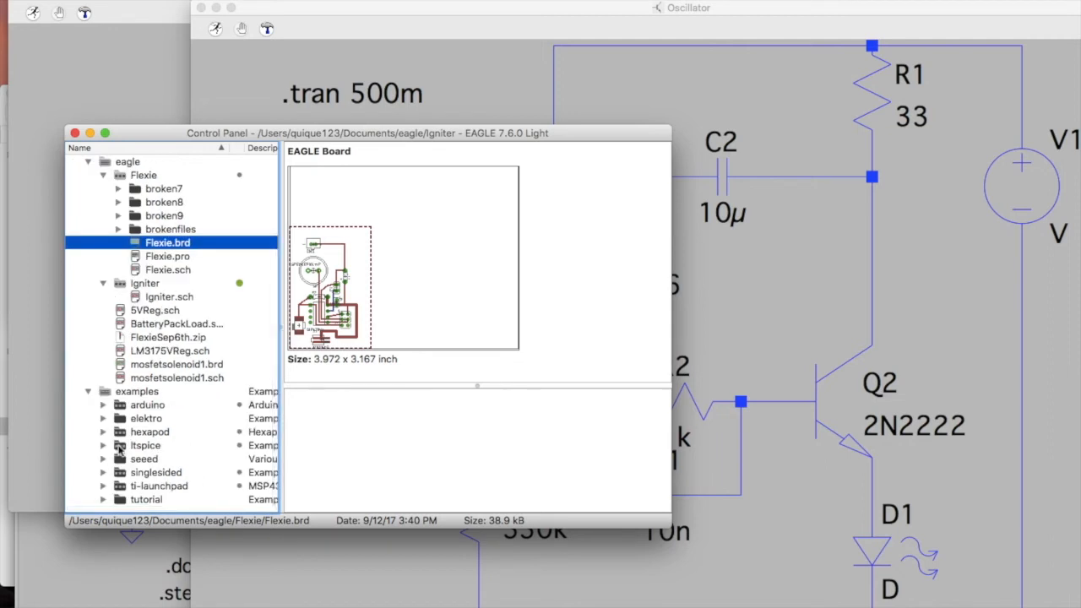
pyautogui.hscroll(1, 120, 452)
pyautogui.scroll(2, 119, 452)
pyautogui.hscroll(-1, 119, 452)
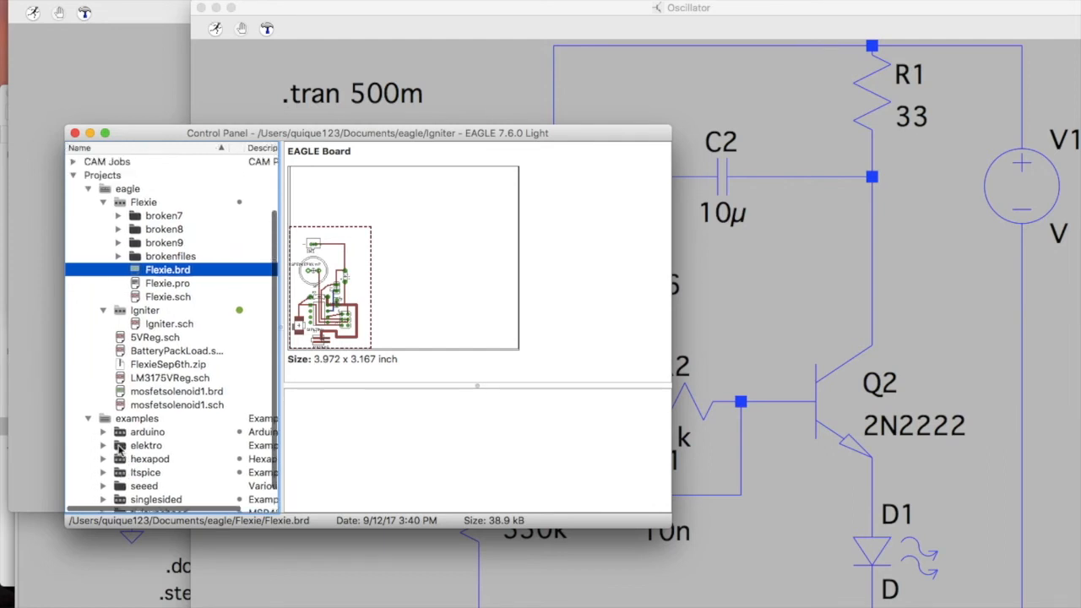
pyautogui.scroll(-2, 119, 452)
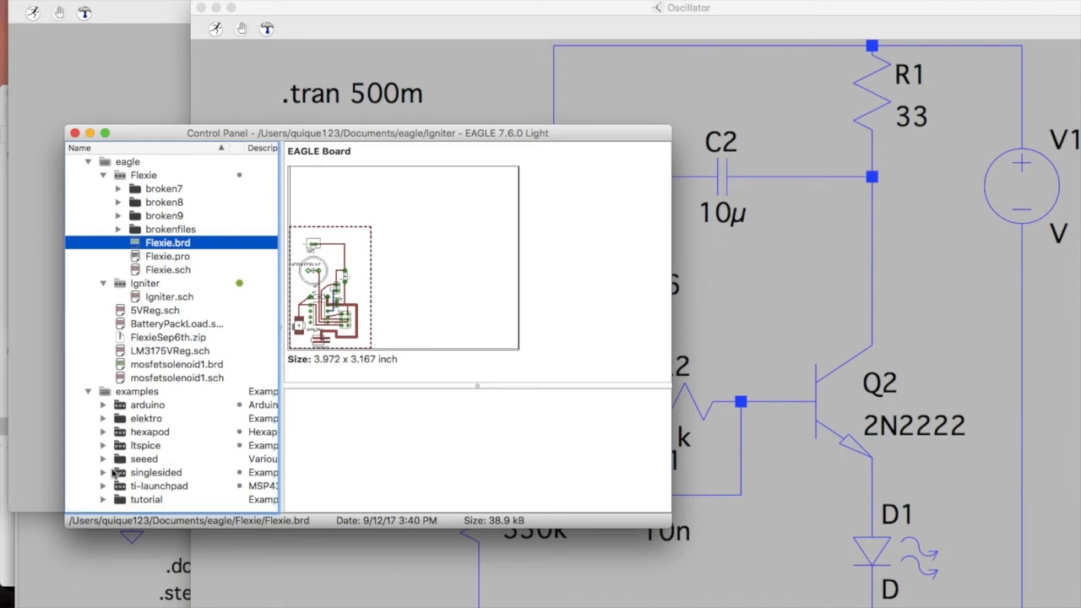
pyautogui.click(103, 474)
pyautogui.scroll(-2, 103, 474)
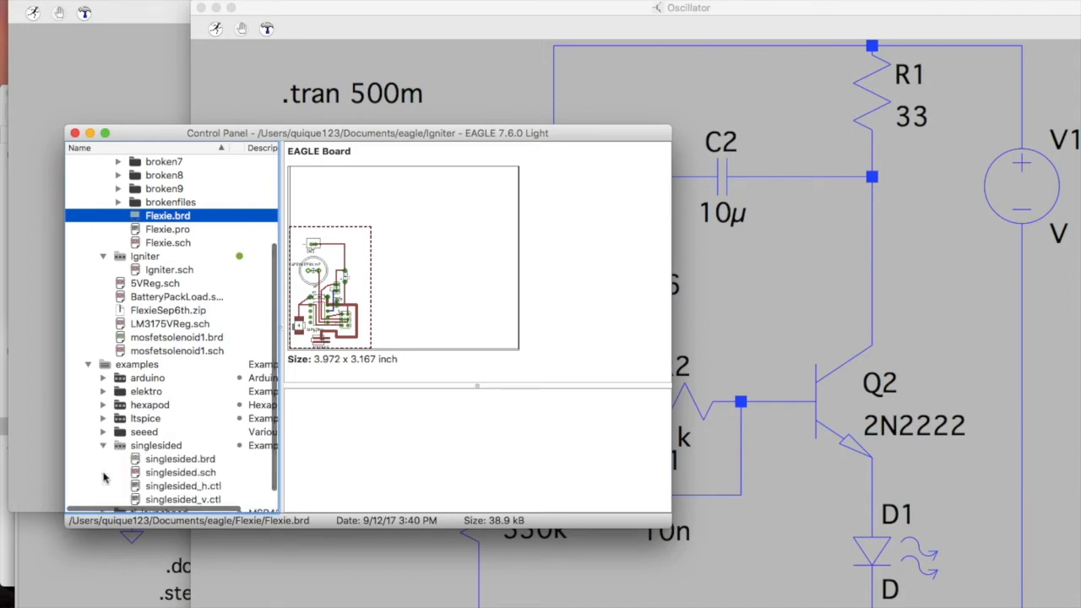
pyautogui.click(163, 460)
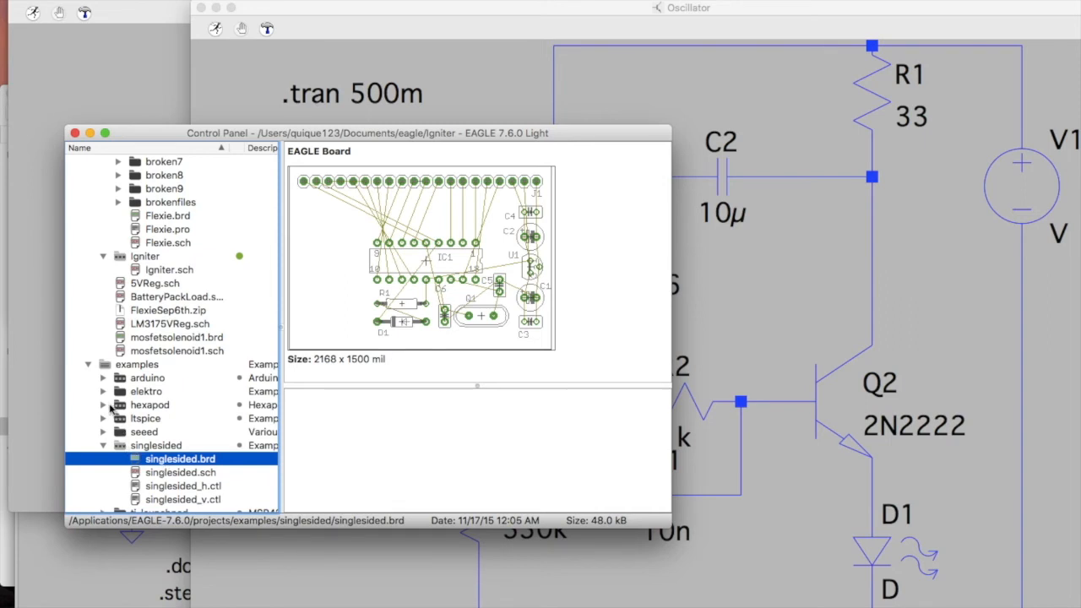
# Expand the arduino example project and select mosfetsolenoid1.brd in the eagle folder for preview.
pyautogui.click(103, 379)
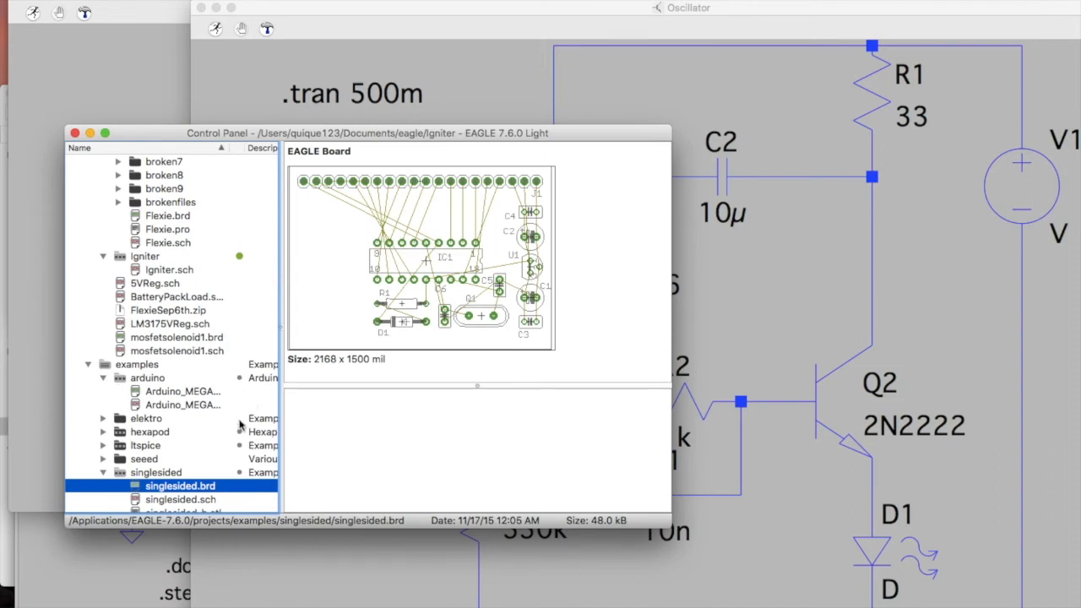
pyautogui.scroll(-3, 239, 425)
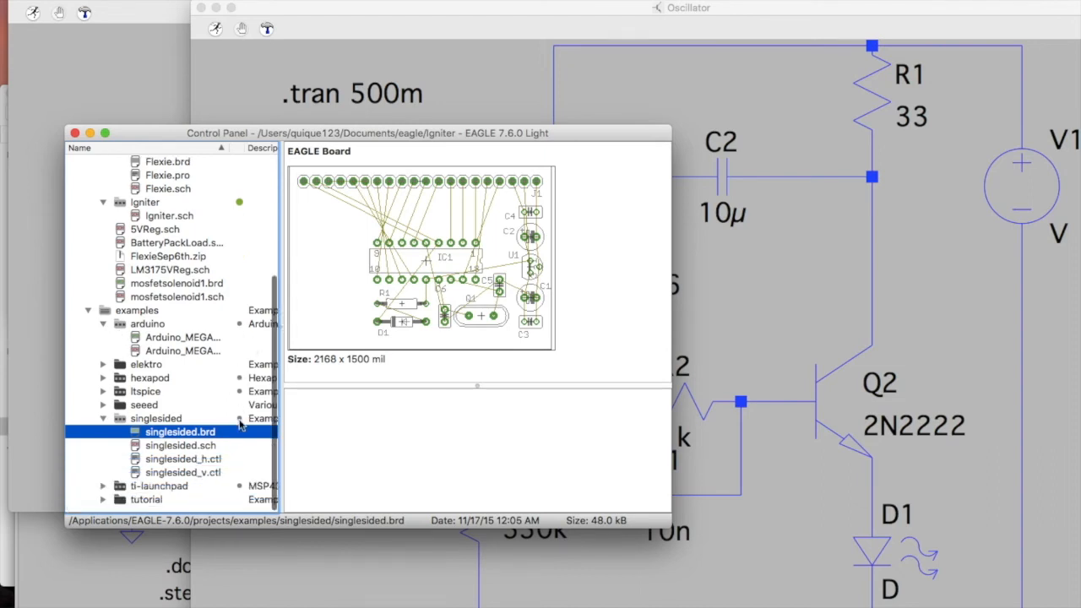
pyautogui.scroll(5, 239, 425)
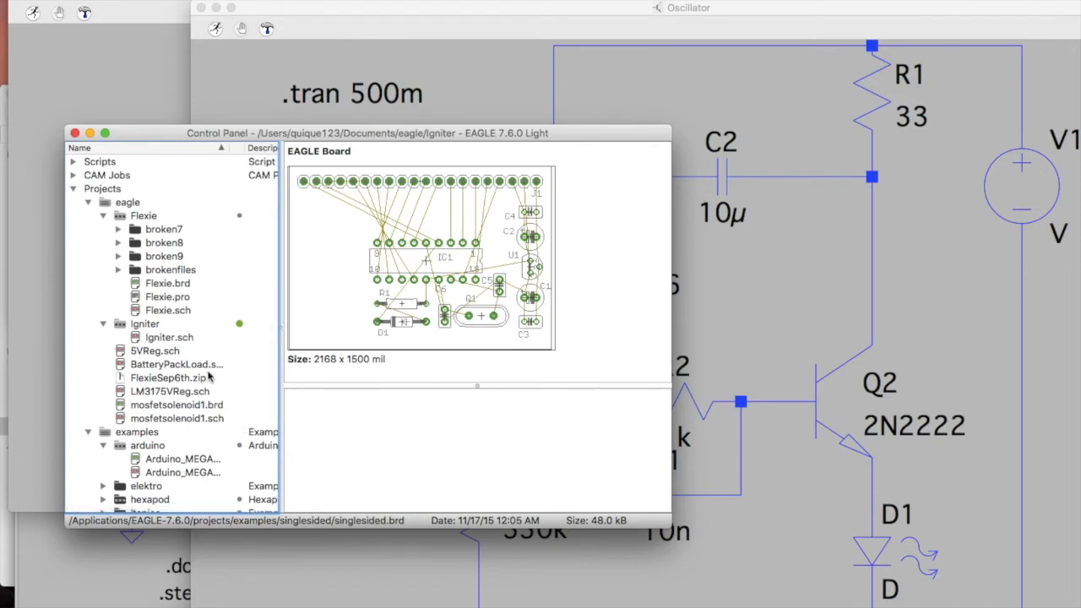
pyautogui.click(184, 406)
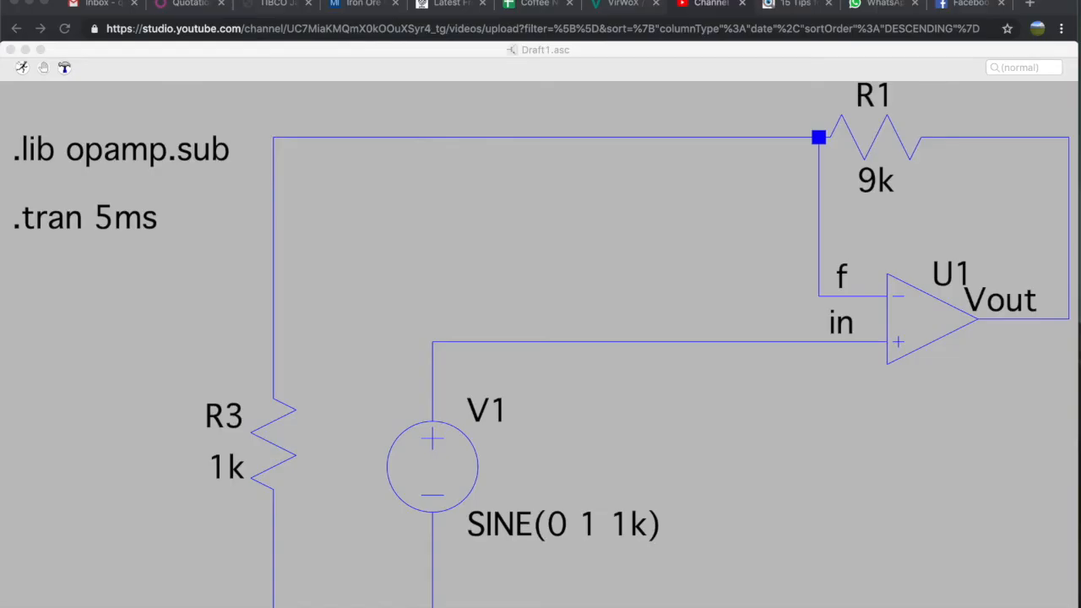
# Switch to LTspice and create a new schematic.
pyautogui.click(200, 121)
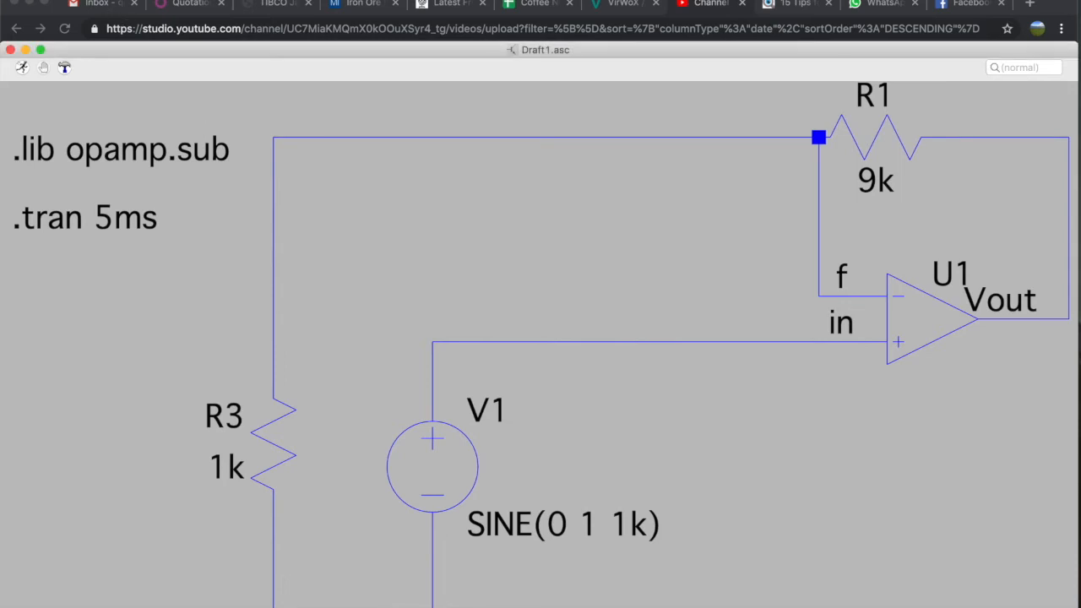
pyautogui.click(97, 0)
pyautogui.moveTo(140, 2)
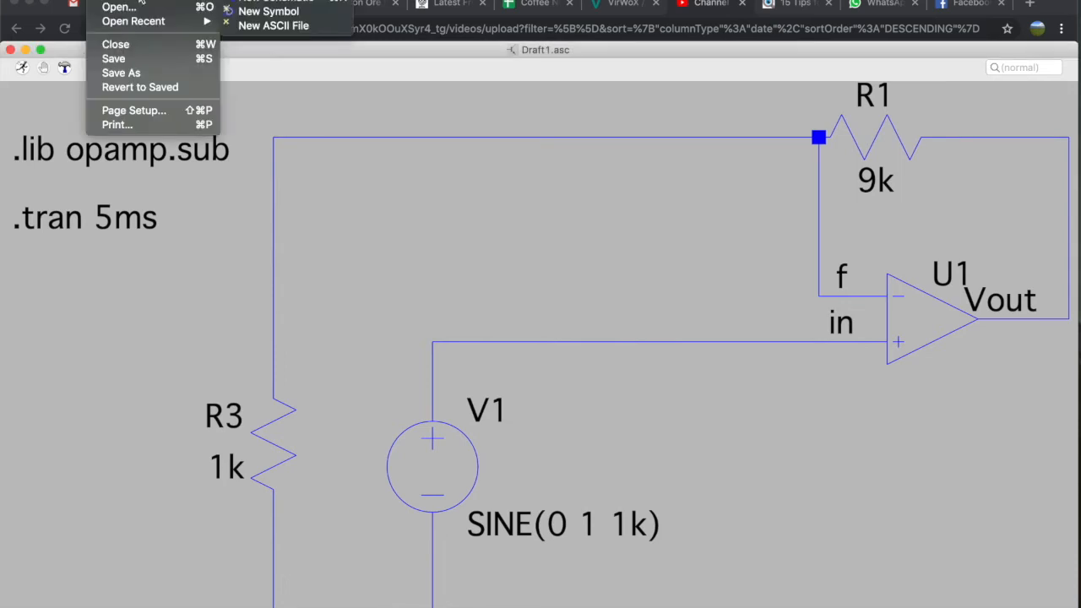
pyautogui.click(271, 0)
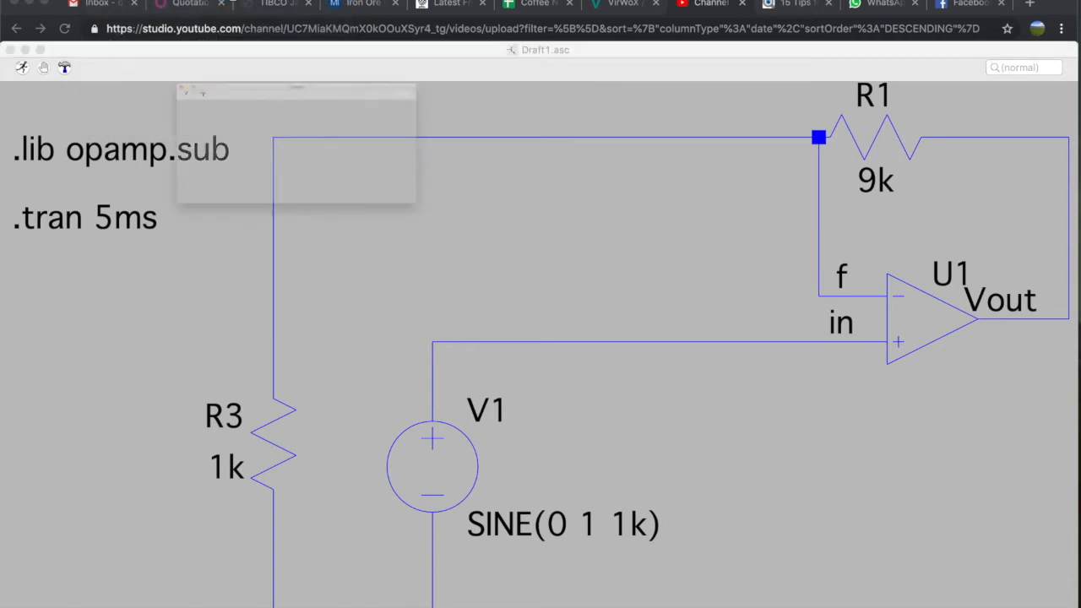
# Move and enlarge the new schematic window, and place two resistors (res), one at the upper right and one at the lower left of the sheet.
pyautogui.moveTo(262, 267); pyautogui.dragTo(189, 55)
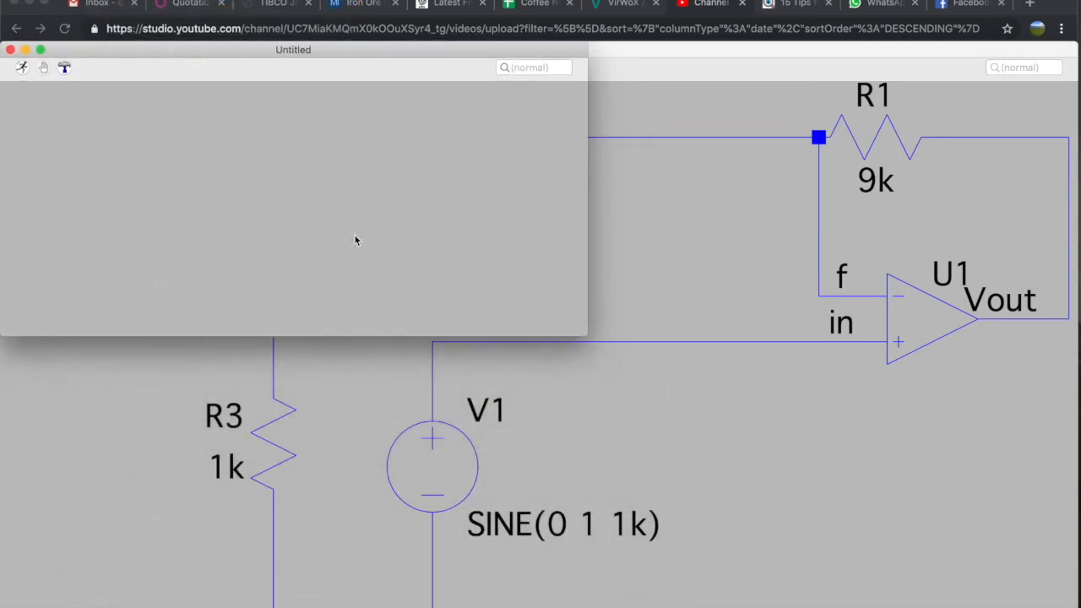
pyautogui.moveTo(584, 336); pyautogui.dragTo(585, 336)
pyautogui.rightClick(234, 149)
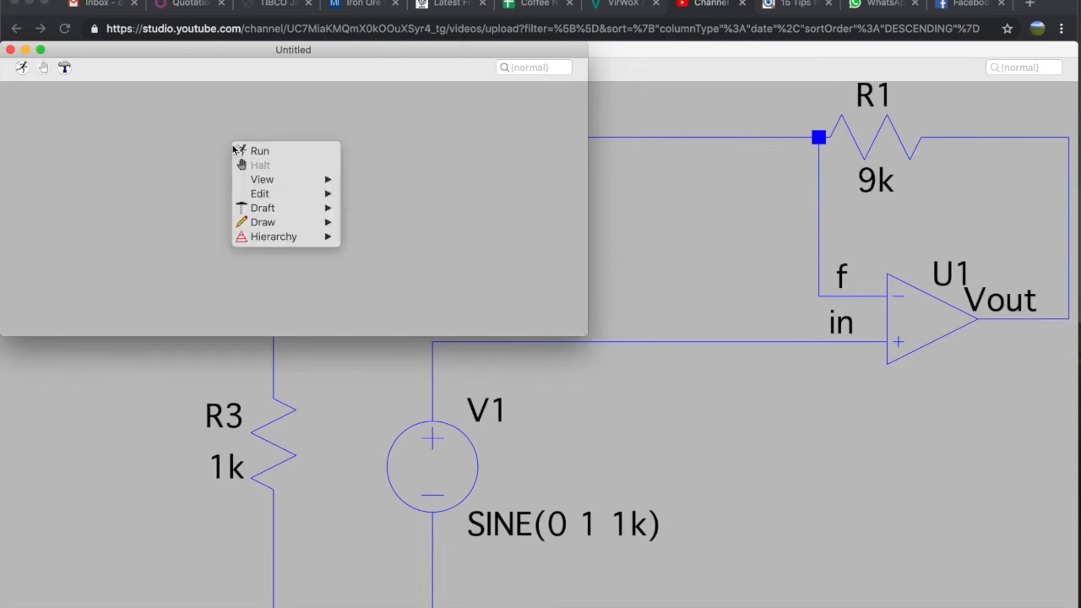
pyautogui.moveTo(265, 200)
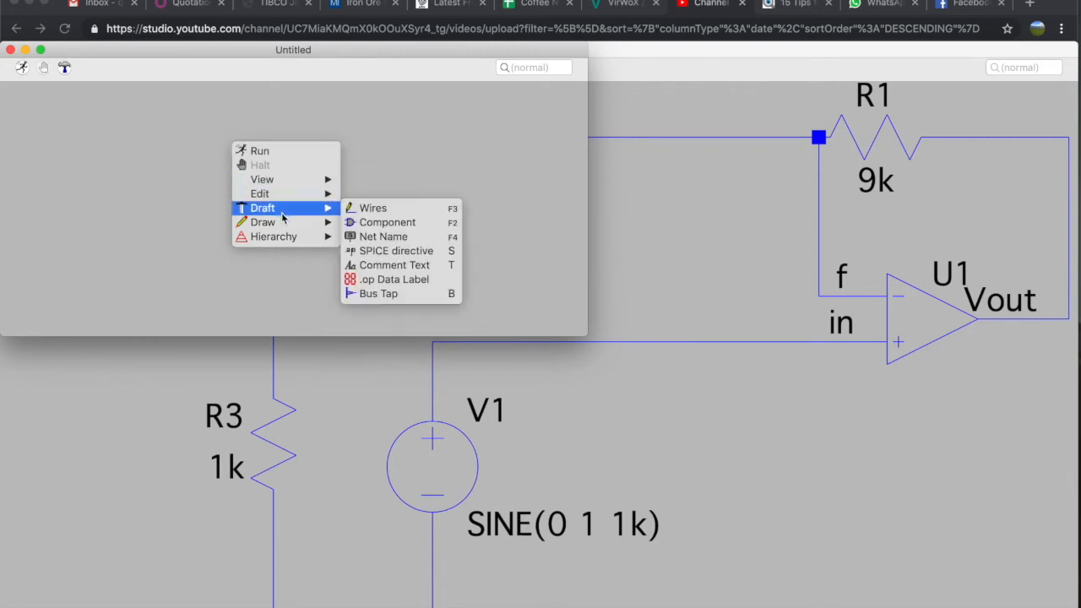
pyautogui.moveTo(285, 224)
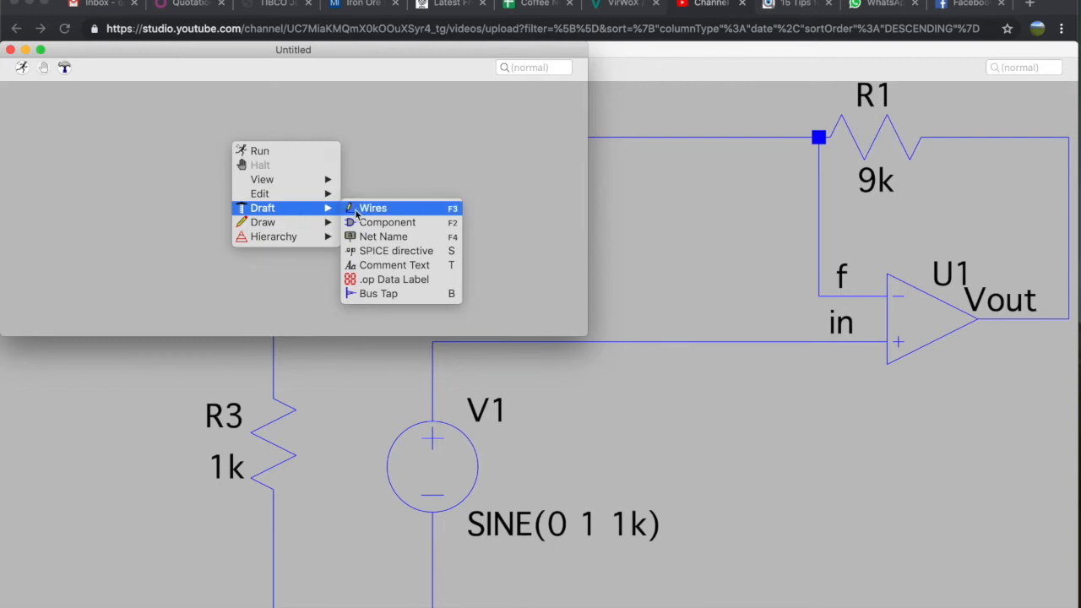
pyautogui.click(371, 224)
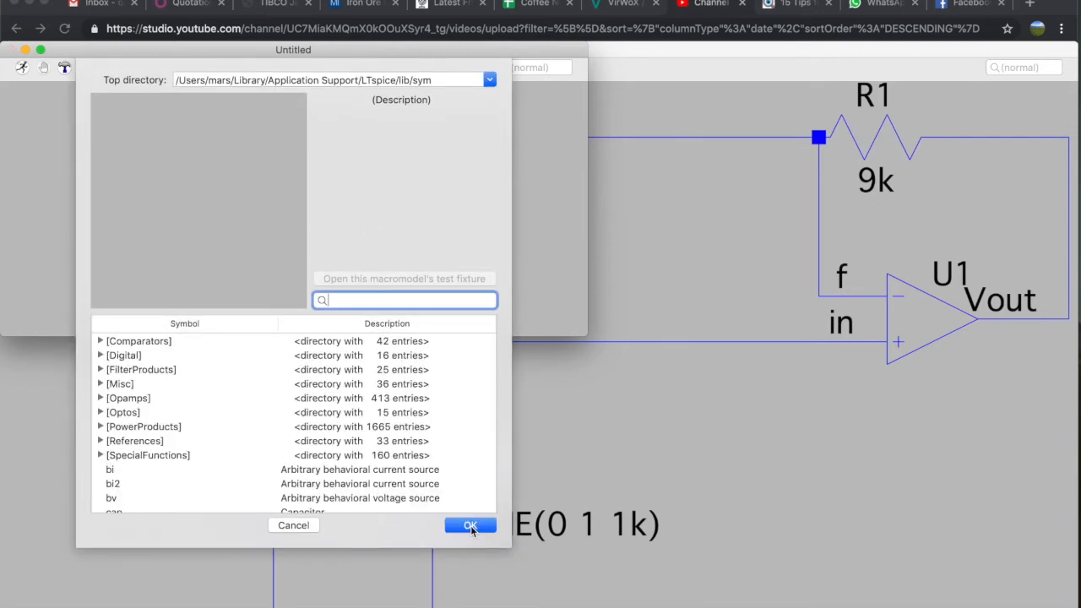
pyautogui.write('resistor')
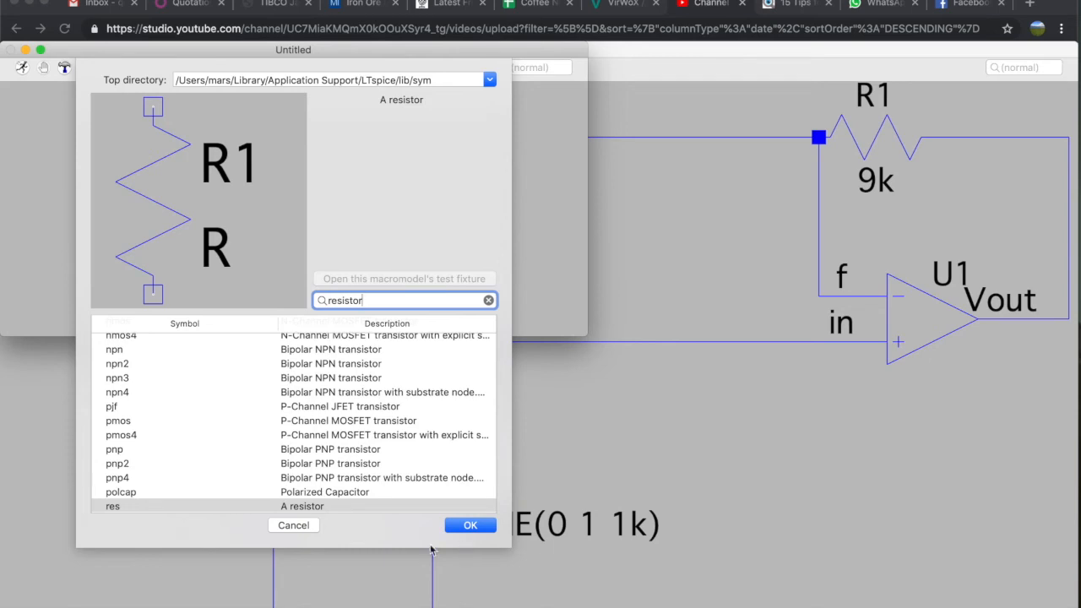
pyautogui.click(467, 526)
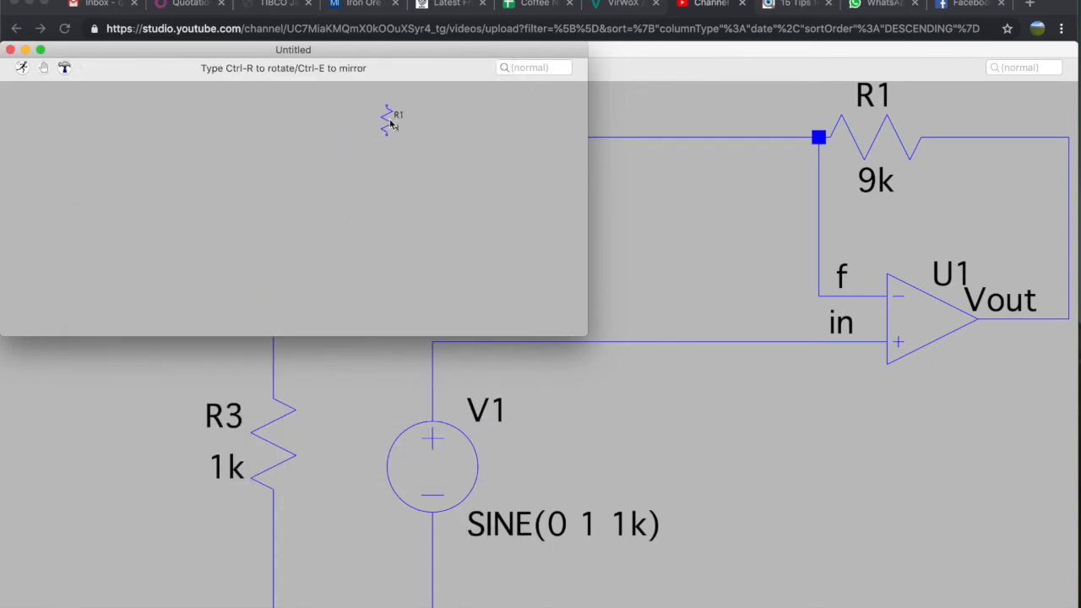
pyautogui.click(394, 120)
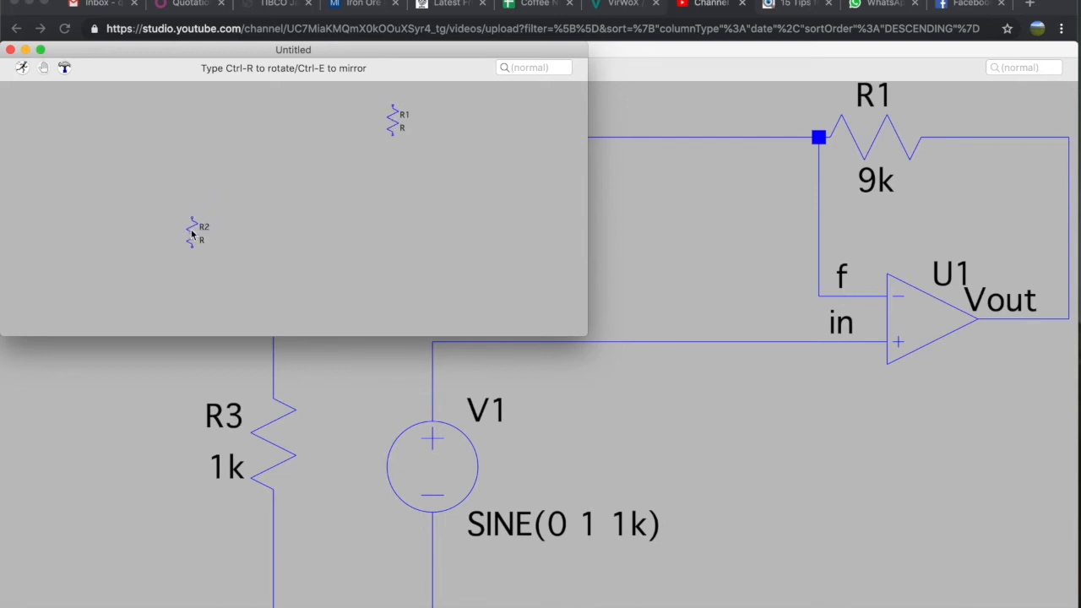
pyautogui.click(187, 234)
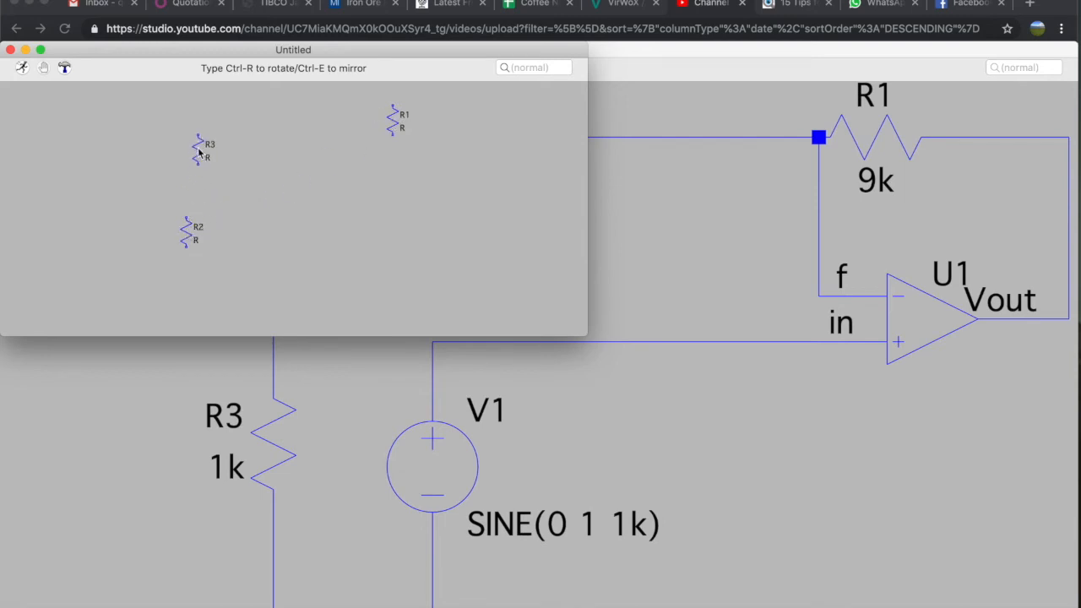
pyautogui.press('Escape')
# Place one voltage source (voltage) just to the right of resistor R2.
pyautogui.rightClick(291, 209)
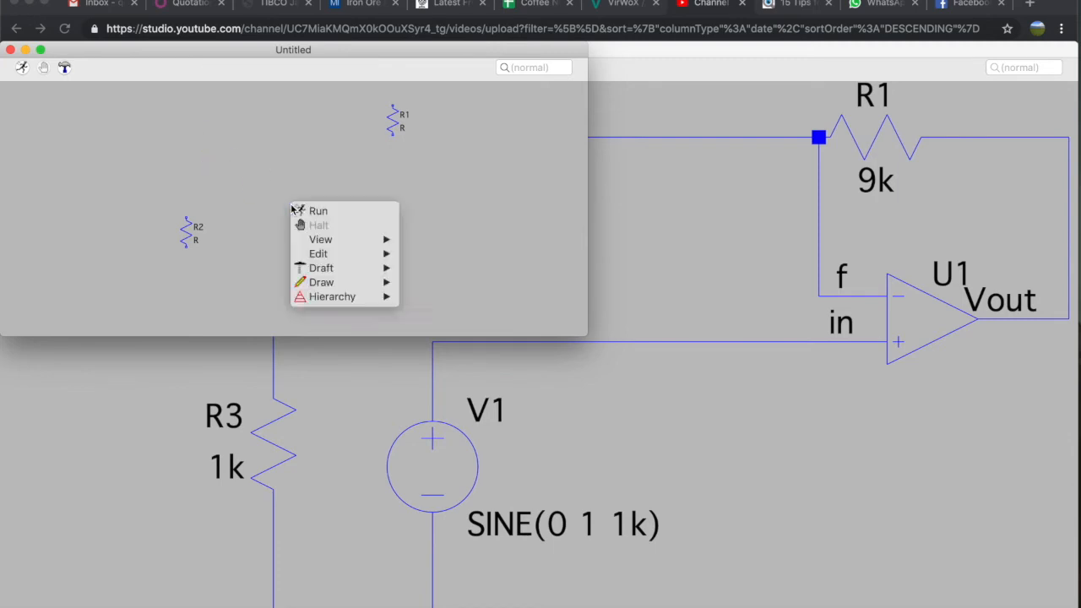
pyautogui.moveTo(397, 255)
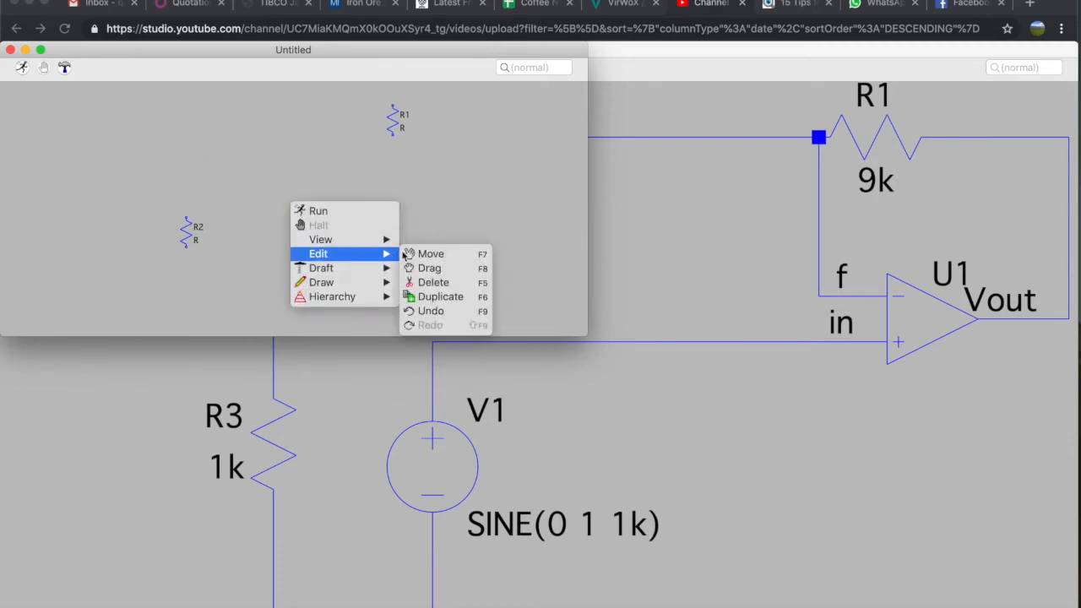
pyautogui.moveTo(338, 268)
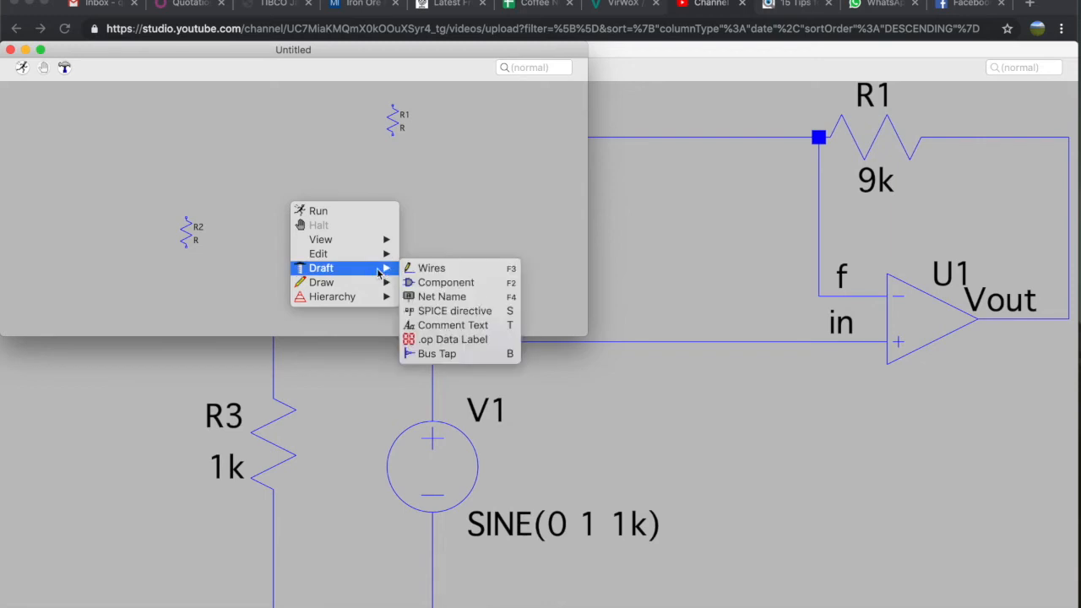
pyautogui.click(425, 283)
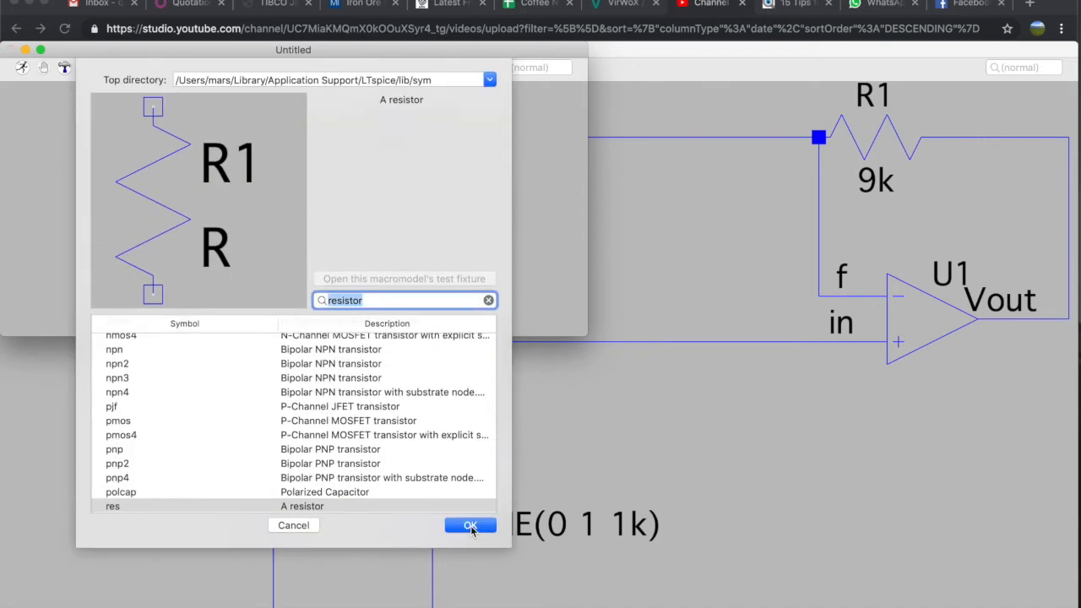
pyautogui.write('voltage')
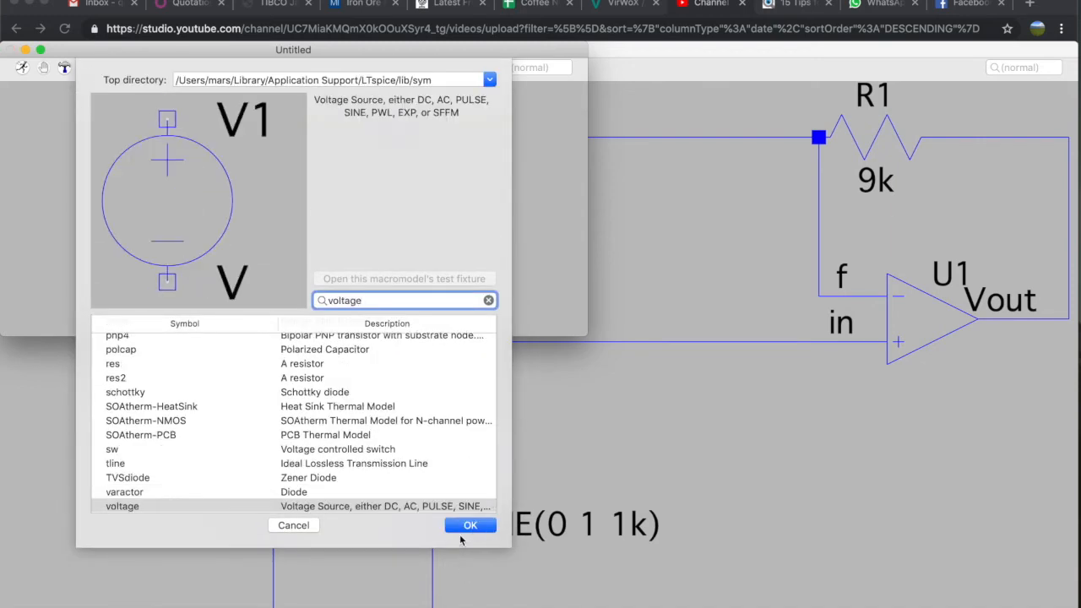
pyautogui.click(471, 527)
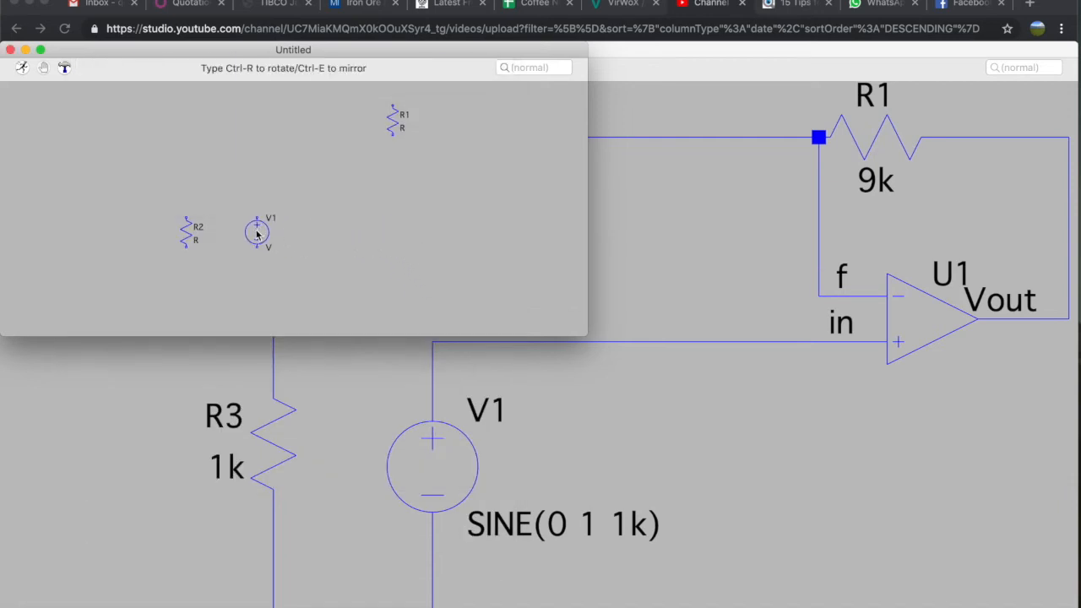
pyautogui.click(257, 233)
pyautogui.press('Escape')
# Place an ideal single-pole op-amp (opamp) directly below resistor R1.
pyautogui.rightClick(357, 231)
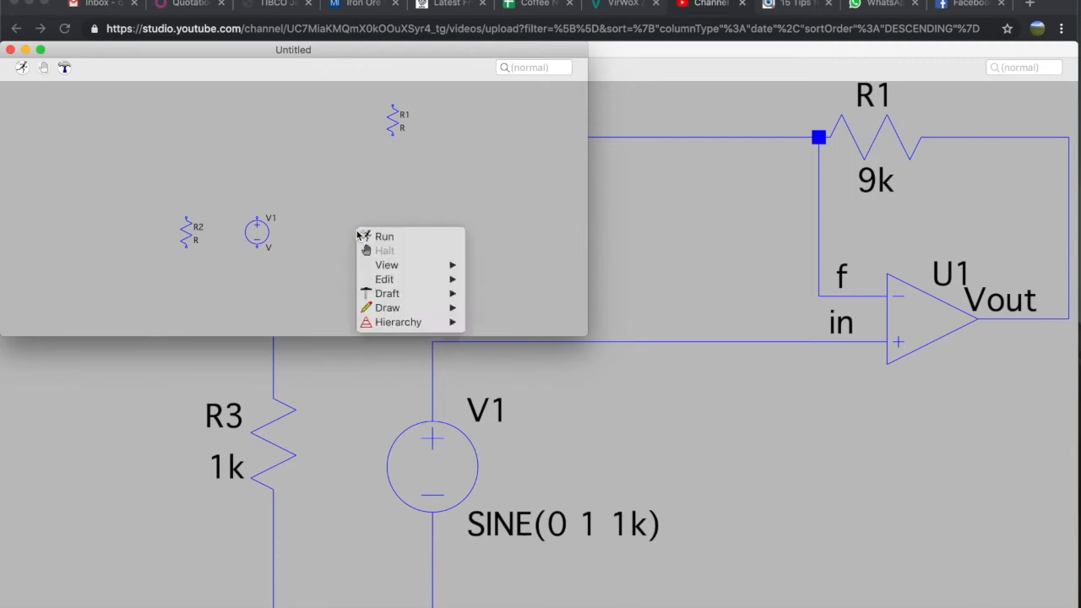
pyautogui.moveTo(415, 282)
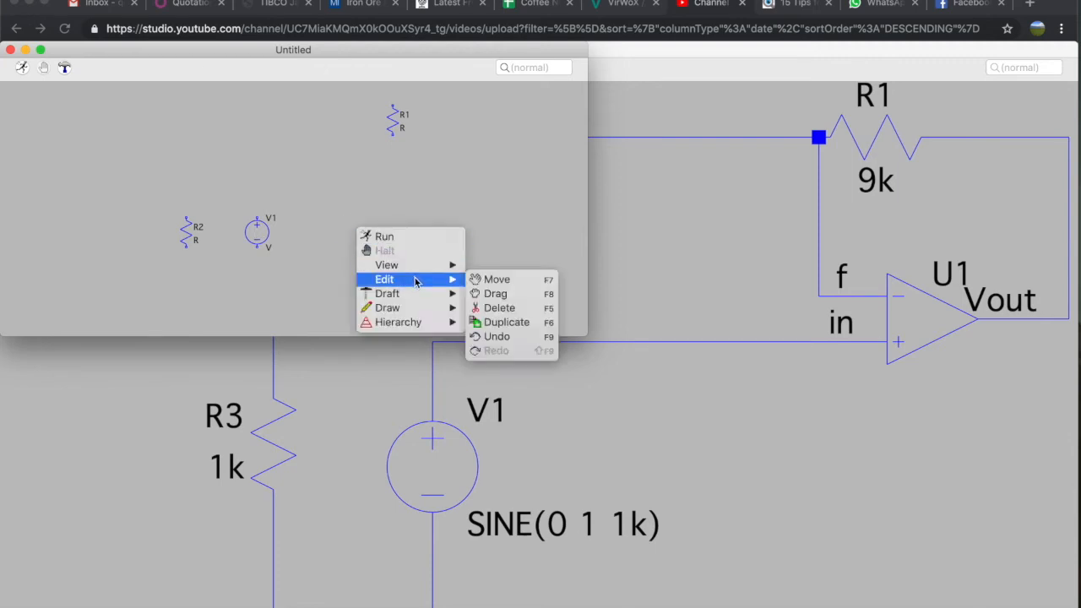
pyautogui.moveTo(447, 293)
pyautogui.click(507, 307)
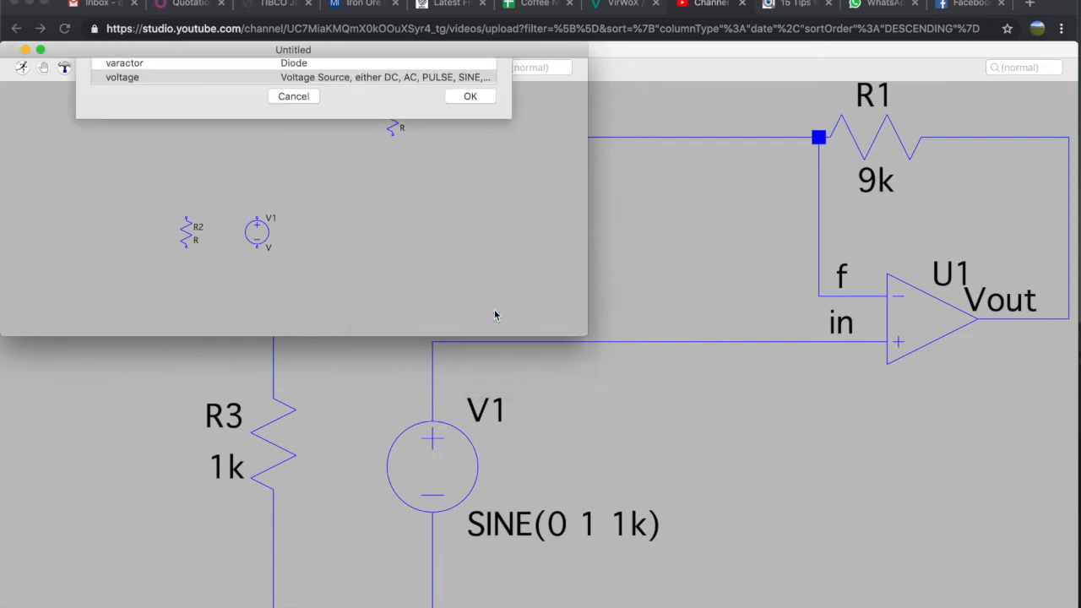
pyautogui.write('op')
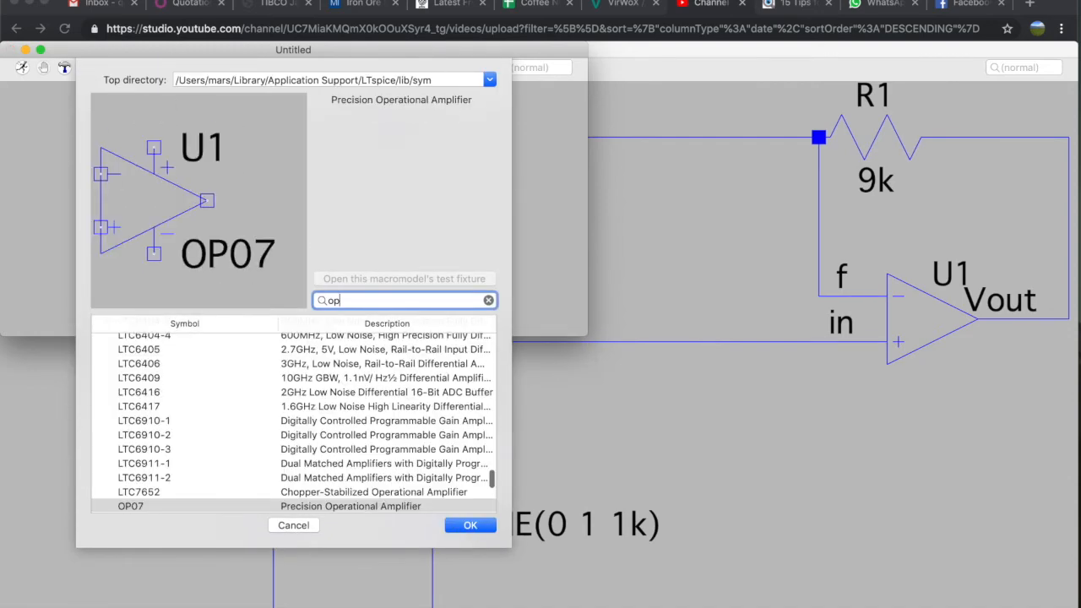
pyautogui.write('amp')
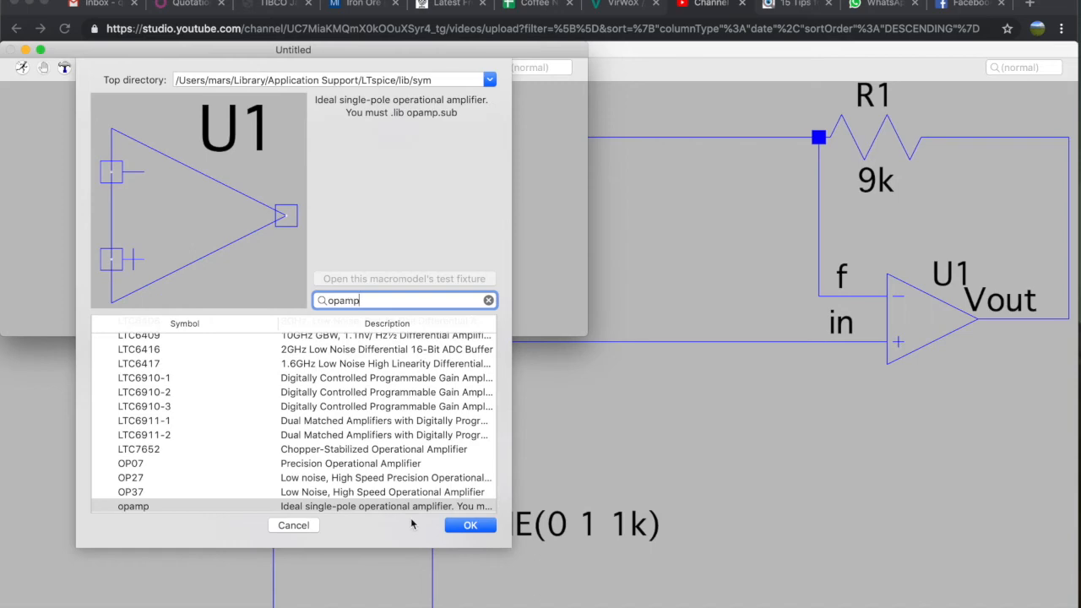
pyautogui.click(465, 525)
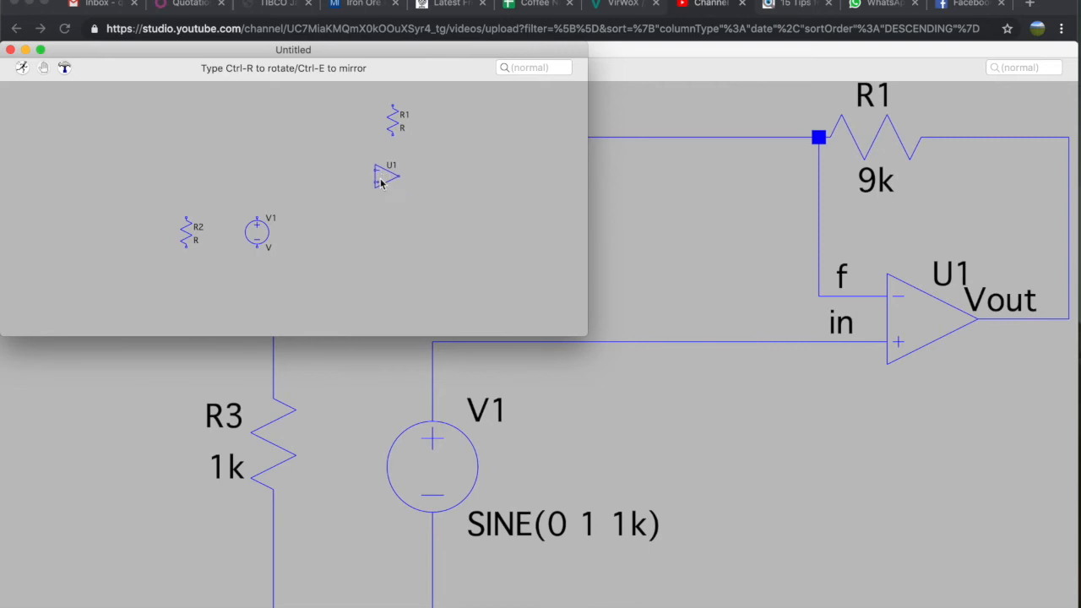
pyautogui.click(381, 183)
pyautogui.press('Escape')
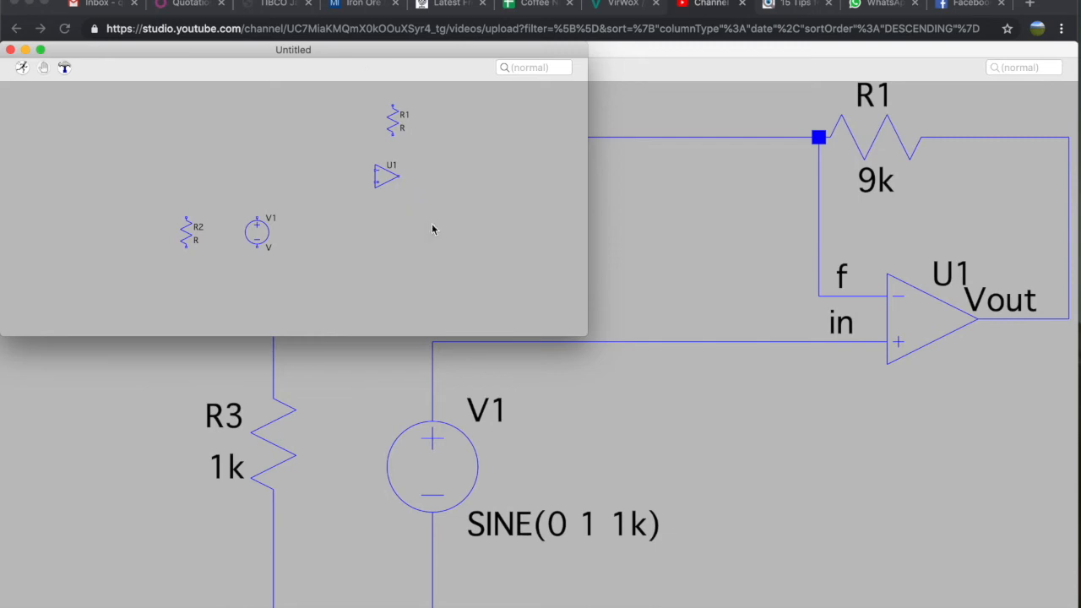
# Rotate resistor R1 three times so it lies horizontally with its labels upright, and set it down above the op-amp.
pyautogui.rightClick(444, 120)
pyautogui.moveTo(476, 159)
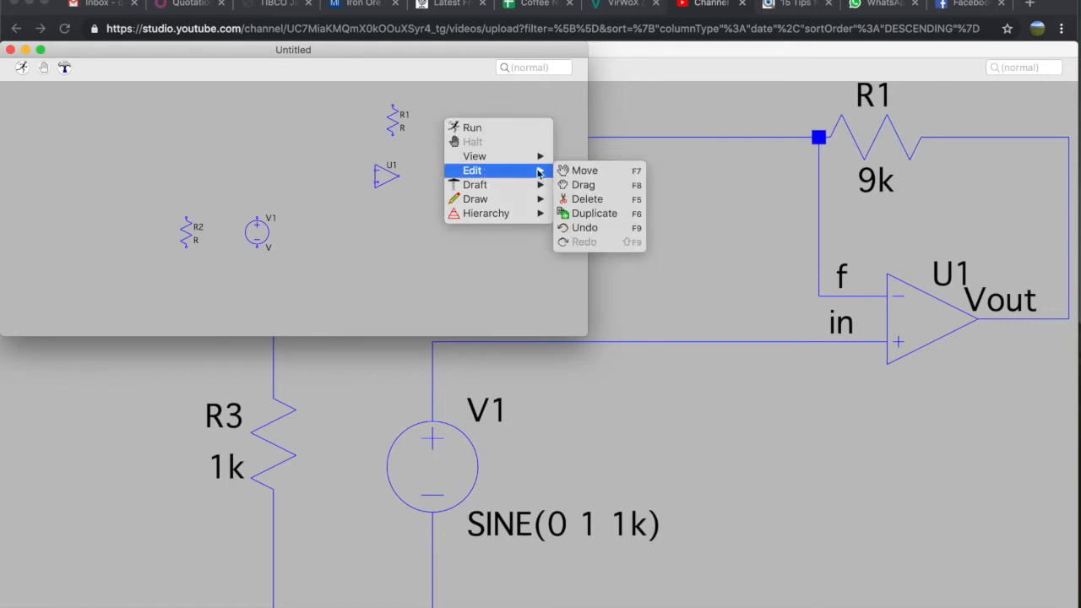
pyautogui.click(580, 169)
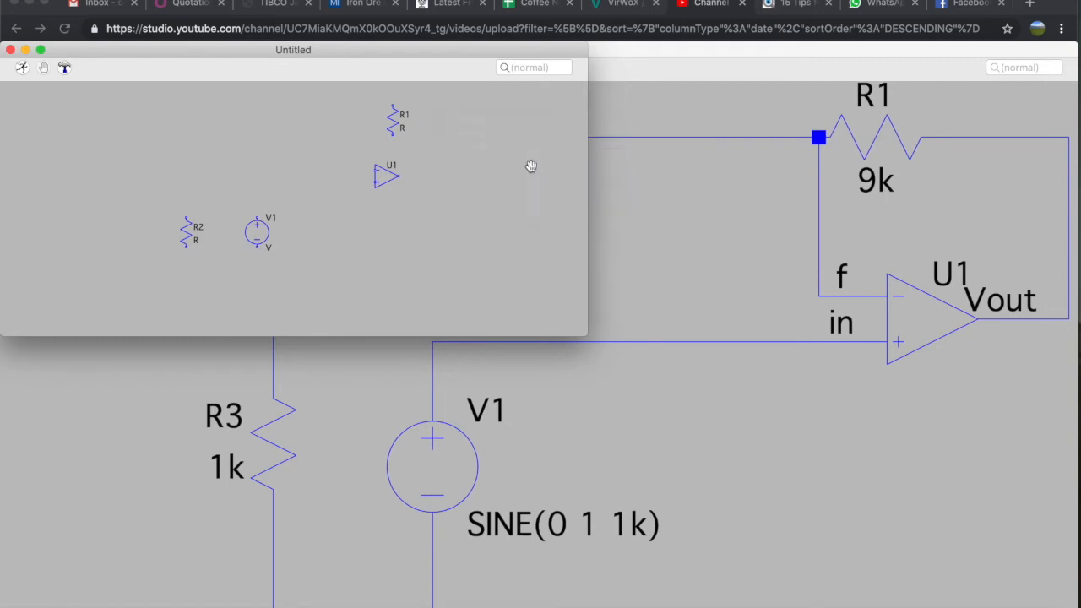
pyautogui.click(393, 123)
pyautogui.hotkey('ctrl', 'r')
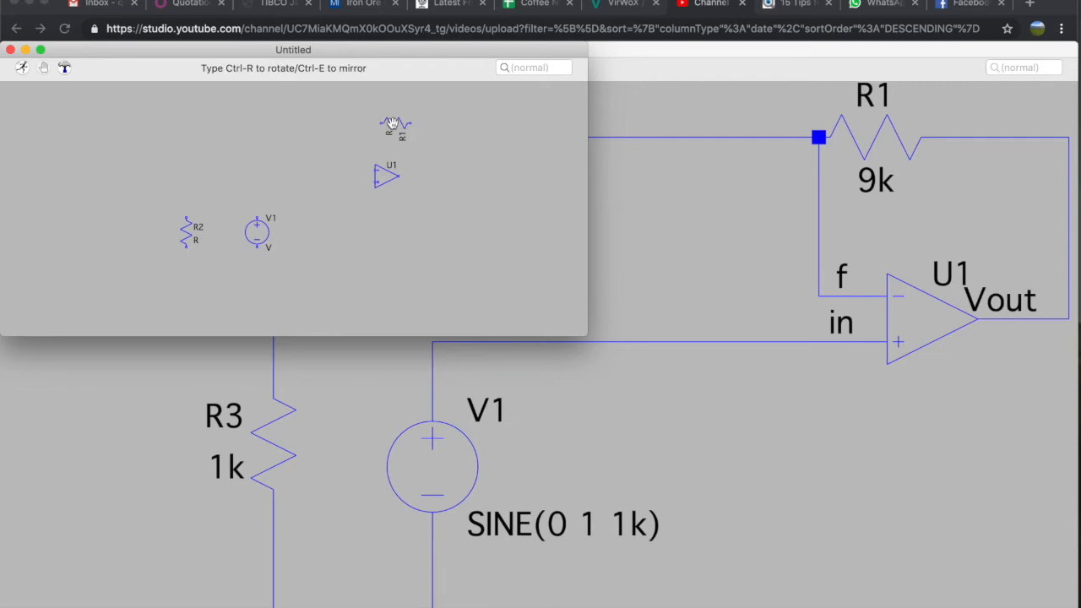
pyautogui.hotkey('ctrl', 'r')
pyautogui.hotkey('ctrl', 'r')
pyautogui.click(385, 123)
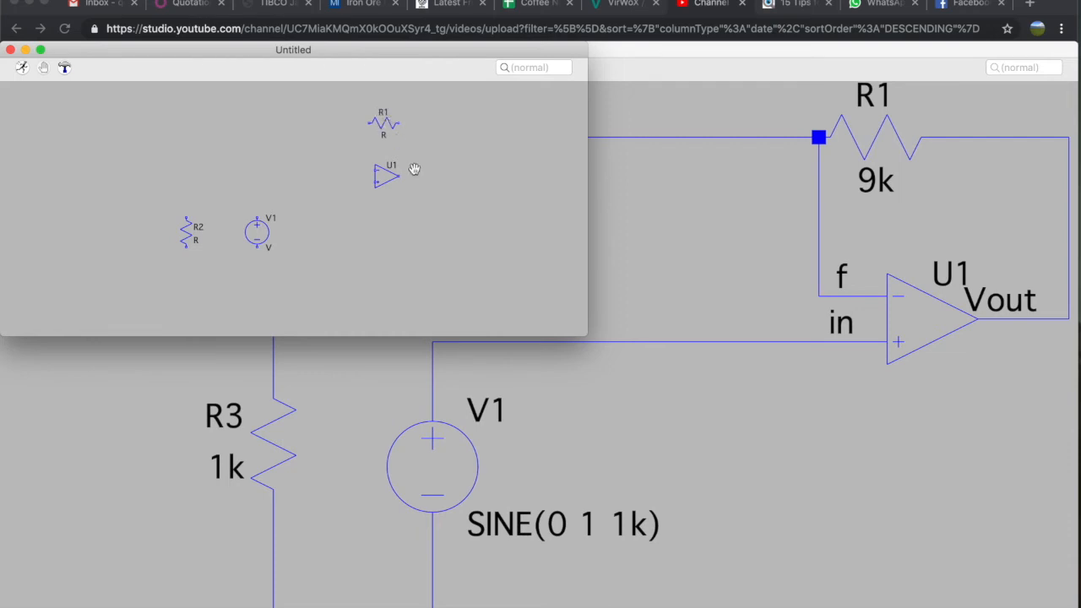
# Wire the feedback loop from the op-amp output to R1's right end, and from R1's left end to the inverting input.
pyautogui.rightClick(430, 228)
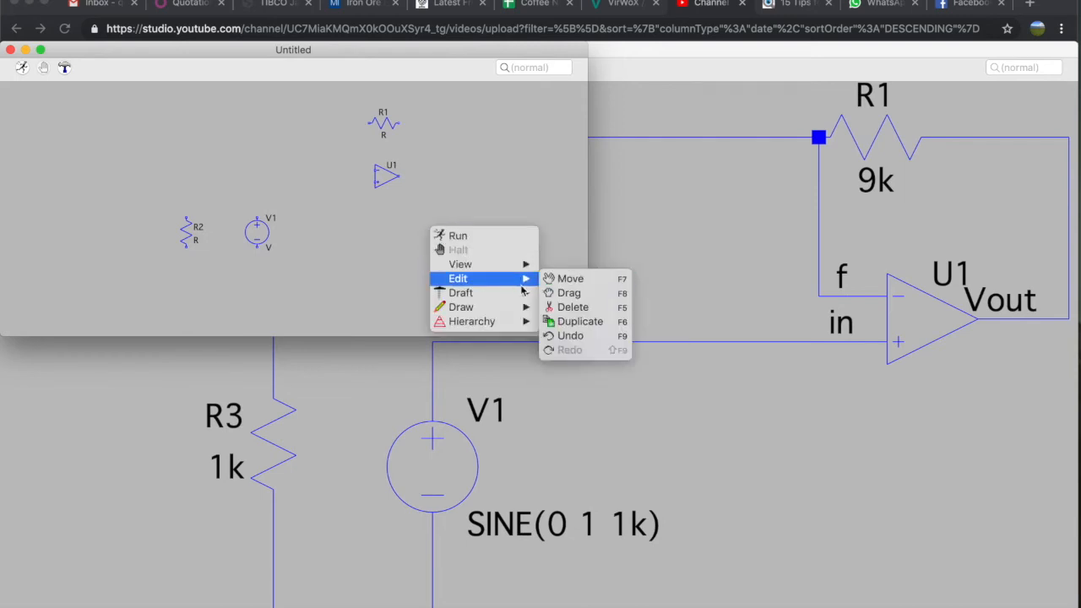
pyautogui.moveTo(511, 293)
pyautogui.click(546, 290)
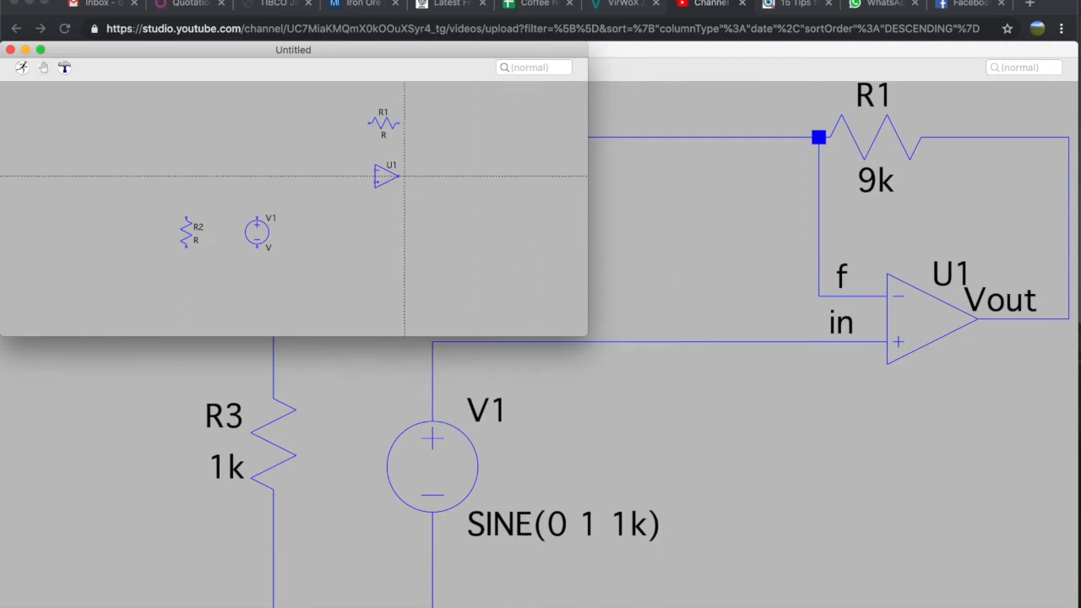
pyautogui.click(399, 176)
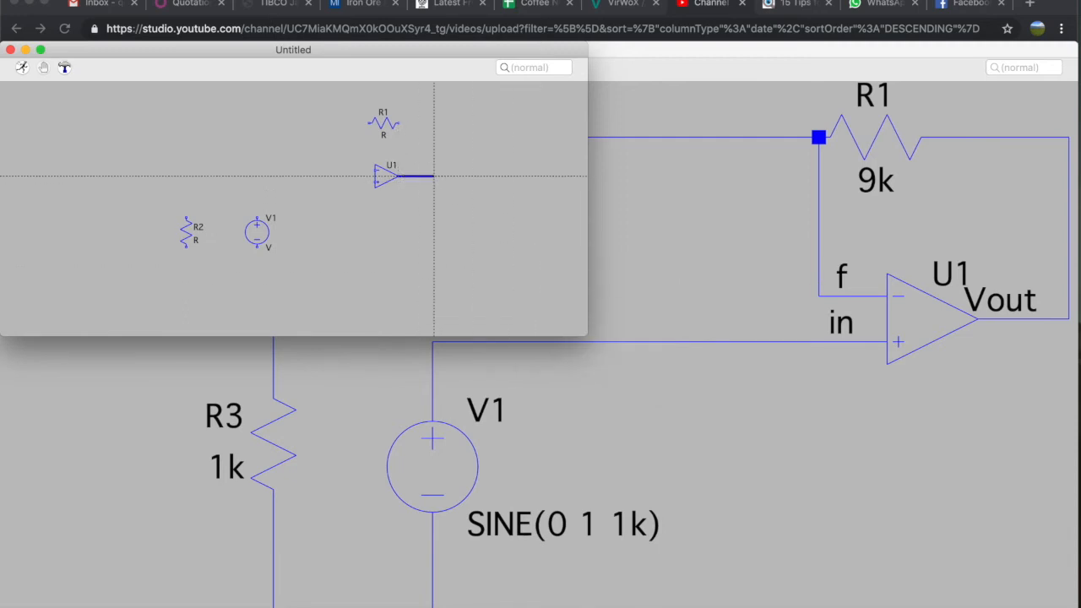
pyautogui.click(434, 123)
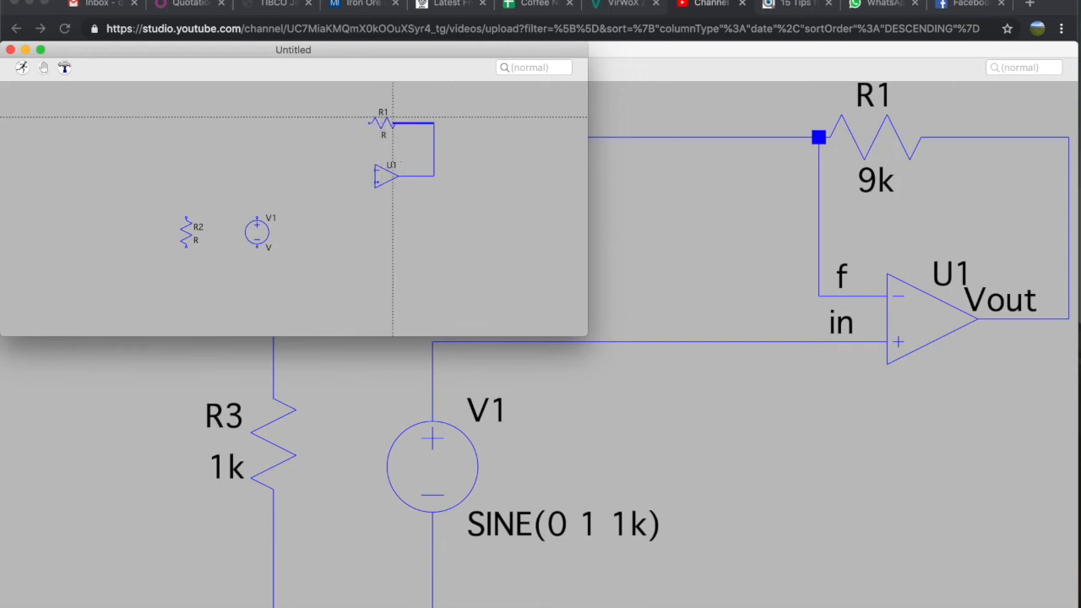
pyautogui.click(395, 123)
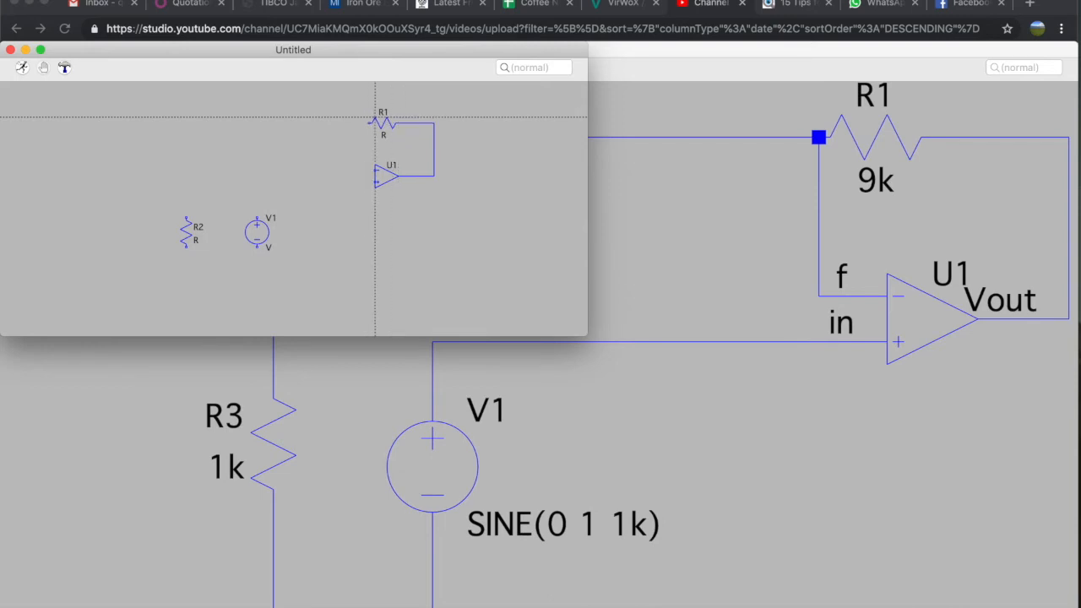
pyautogui.click(369, 124)
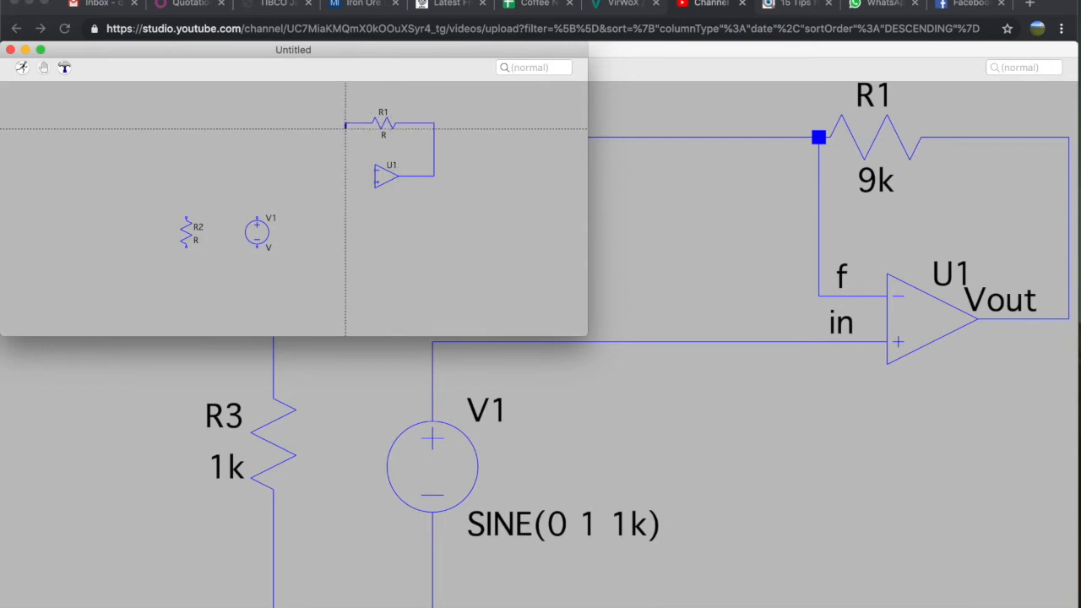
pyautogui.click(346, 170)
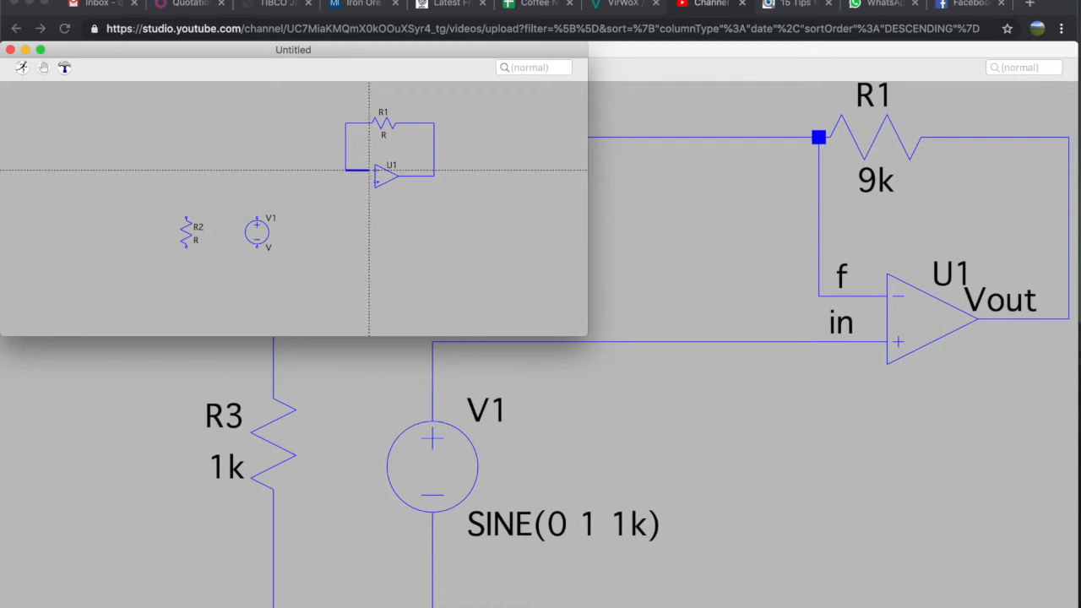
pyautogui.click(375, 170)
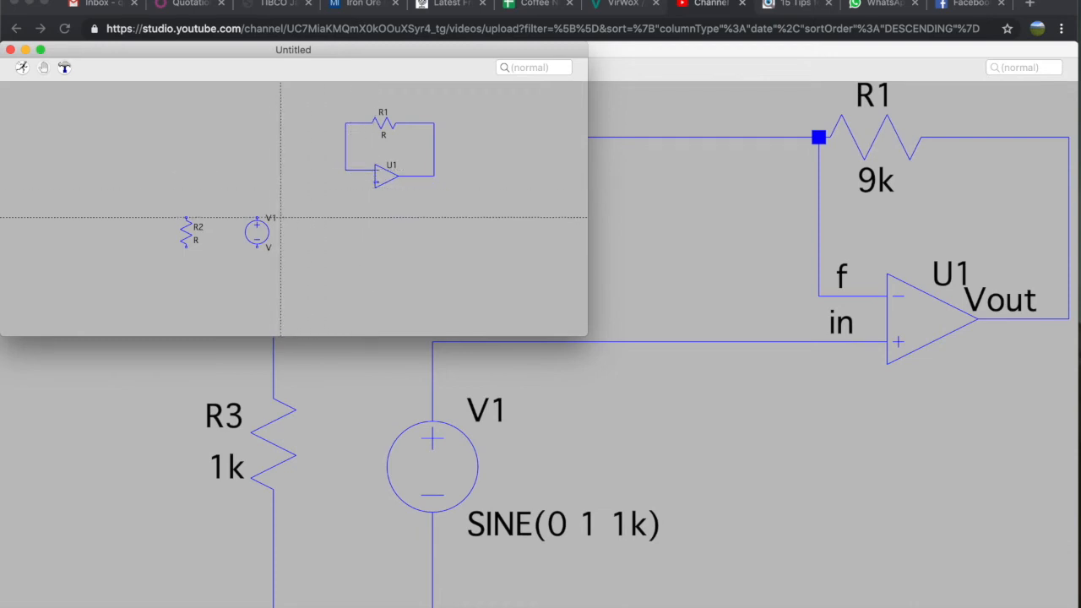
# Wire V1's positive terminal up and across to the op-amp's non-inverting input.
pyautogui.click(257, 218)
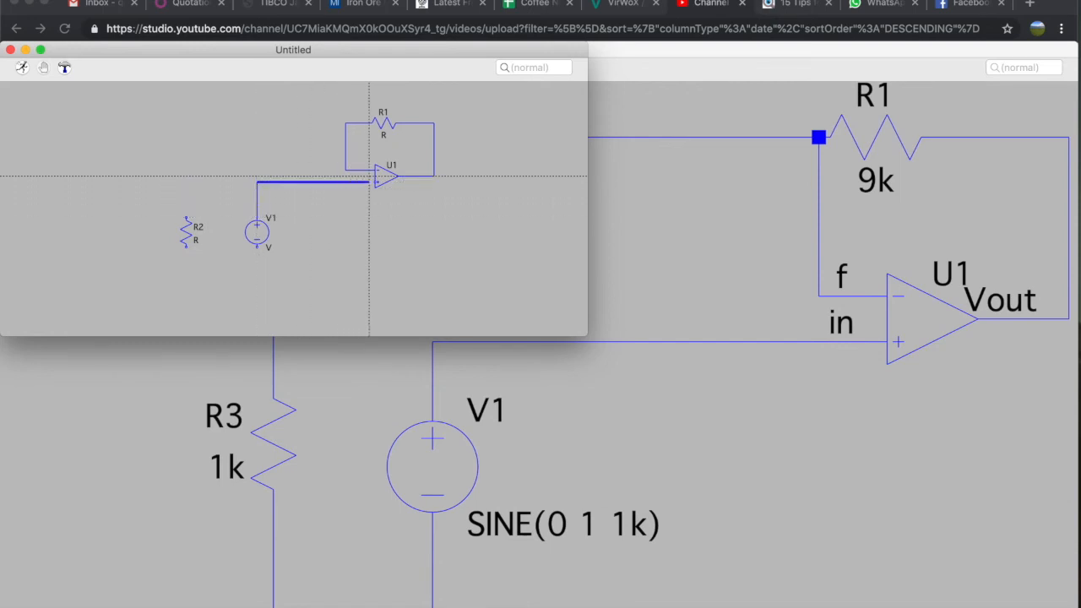
pyautogui.click(375, 181)
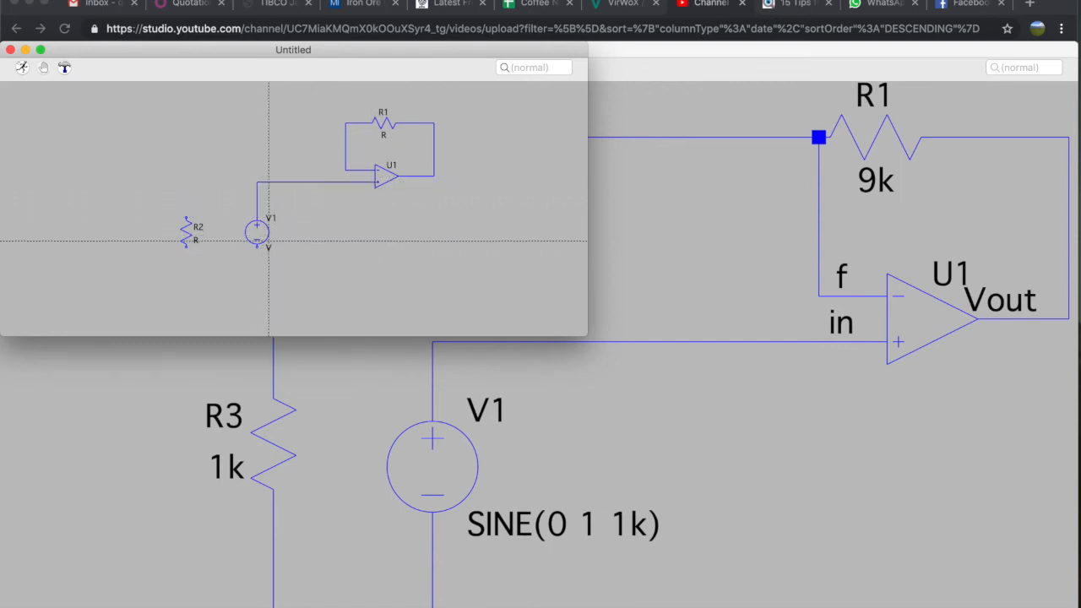
pyautogui.press('Escape')
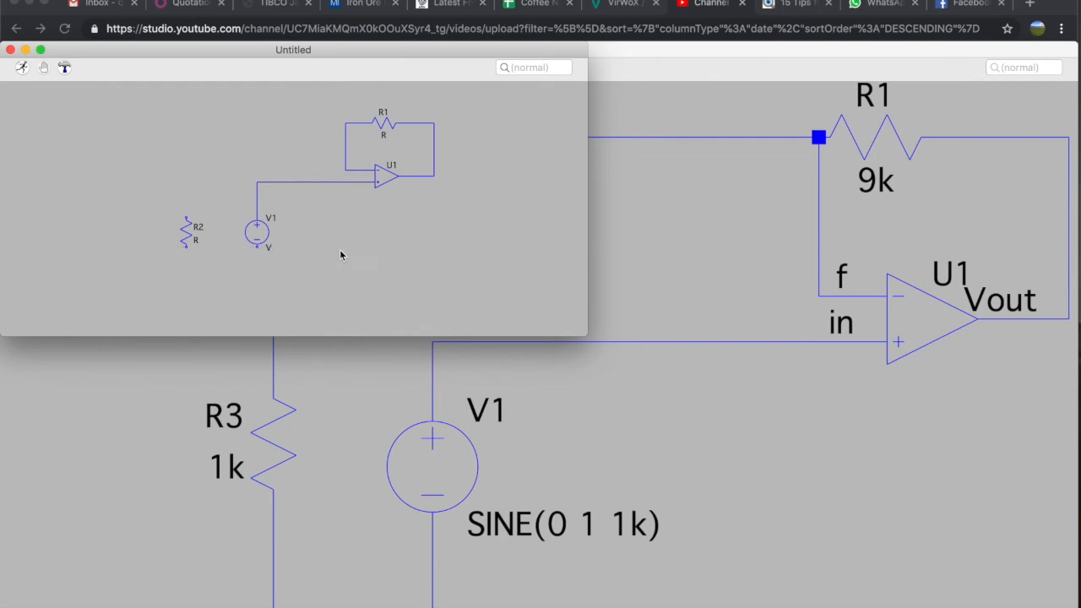
# Place GND (global node 0) flags directly below voltage source V1 and resistor R2.
pyautogui.rightClick(340, 249)
pyautogui.moveTo(384, 290)
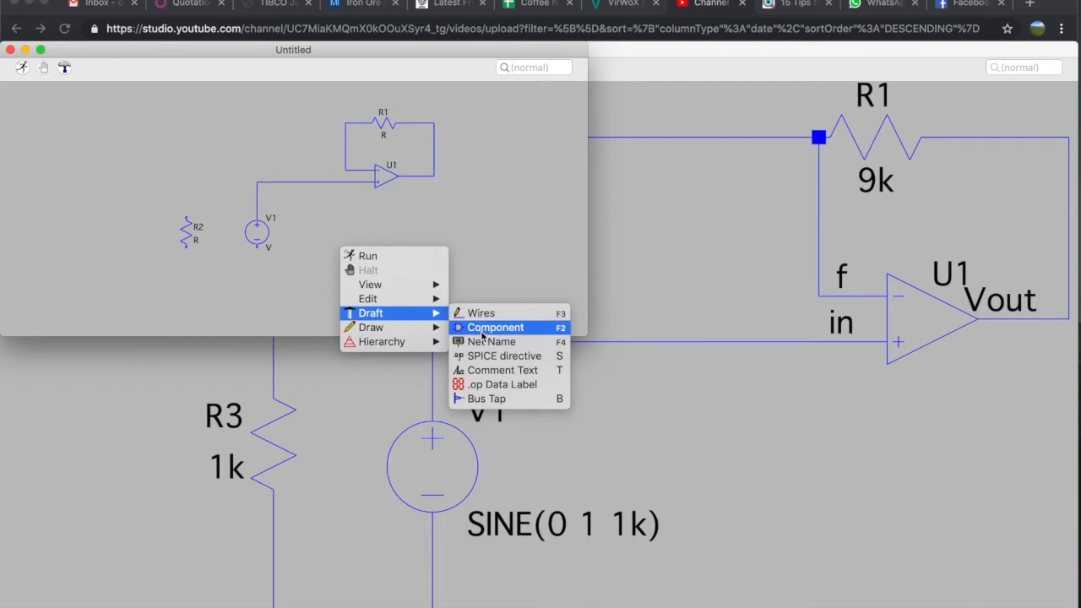
pyautogui.click(485, 342)
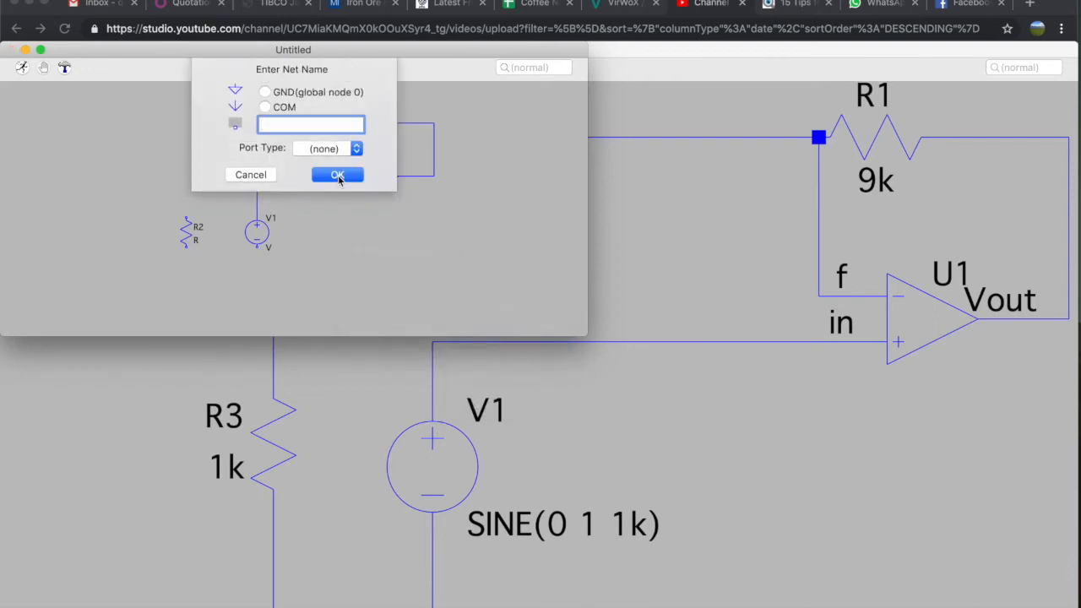
pyautogui.click(265, 92)
pyautogui.click(321, 175)
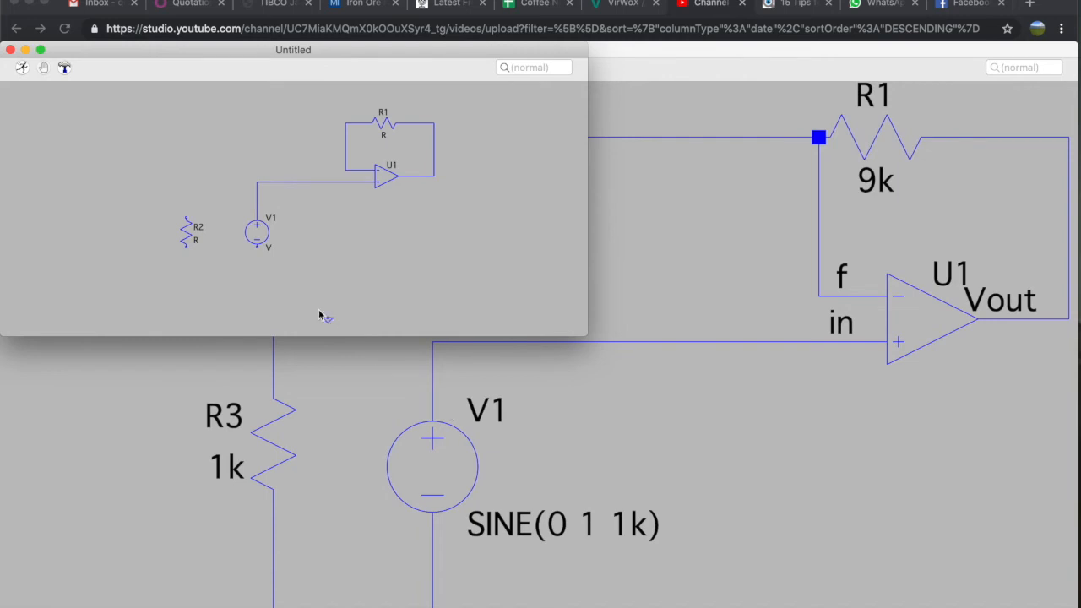
pyautogui.click(259, 277)
pyautogui.rightClick(350, 272)
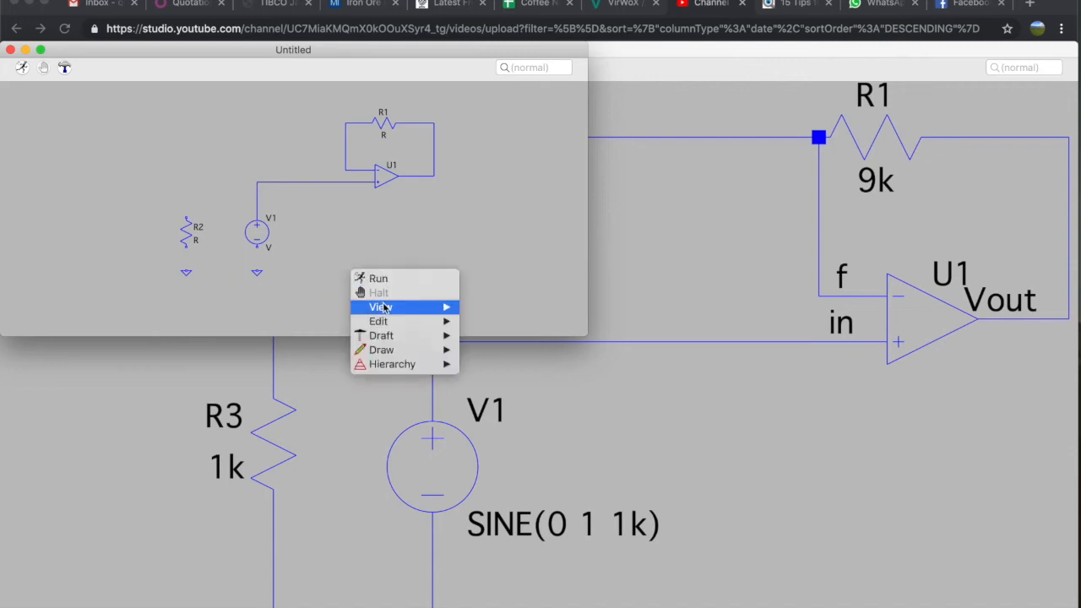
pyautogui.moveTo(392, 323)
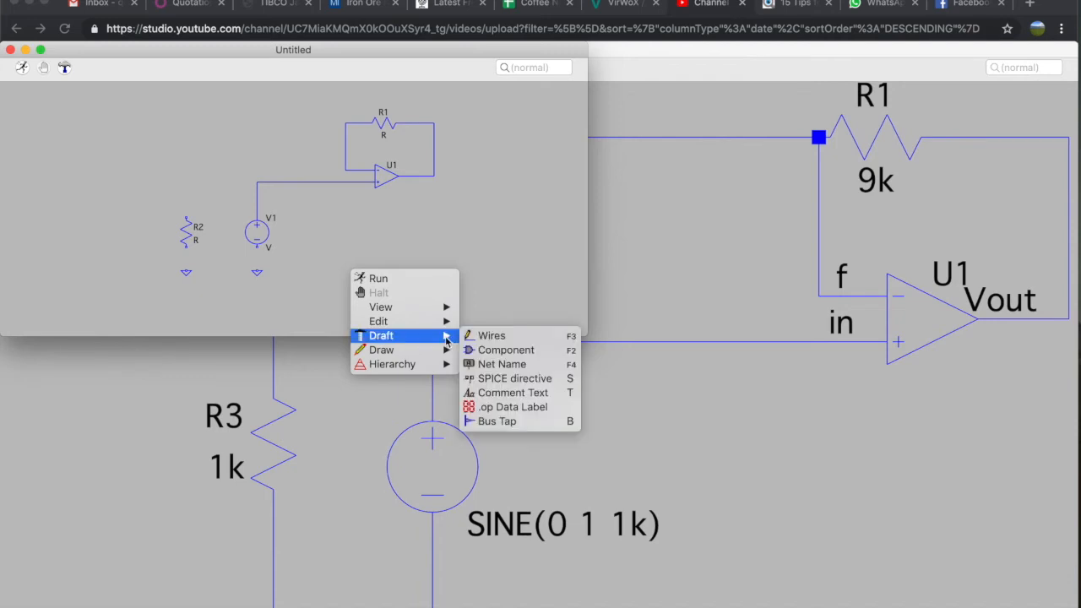
pyautogui.click(309, 308)
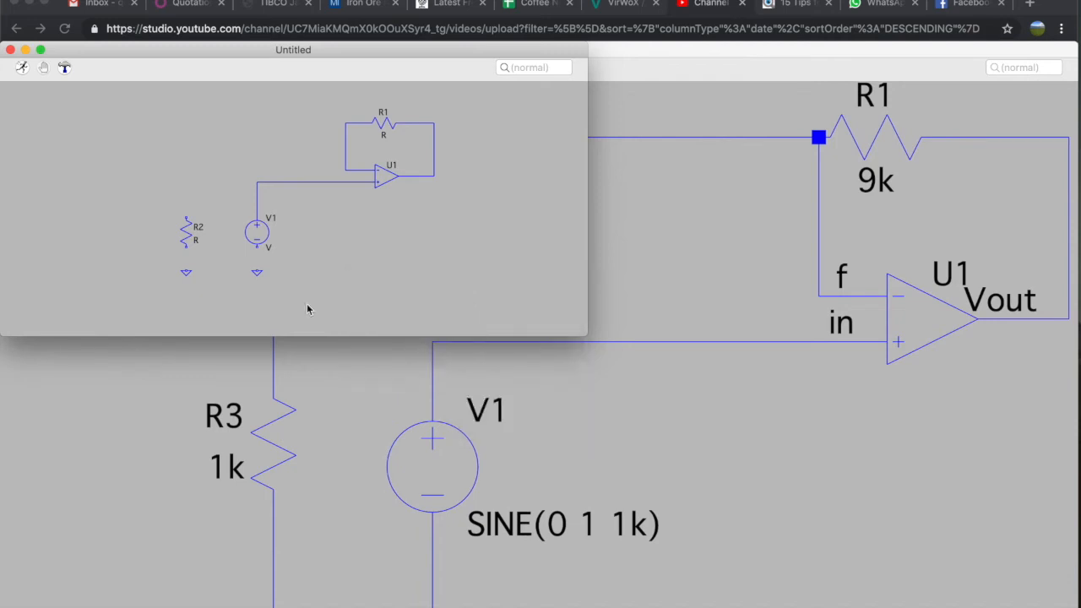
# Check the net name settings of the ground flag below V1, keeping it as GND (global node 0).
pyautogui.rightClick(258, 272)
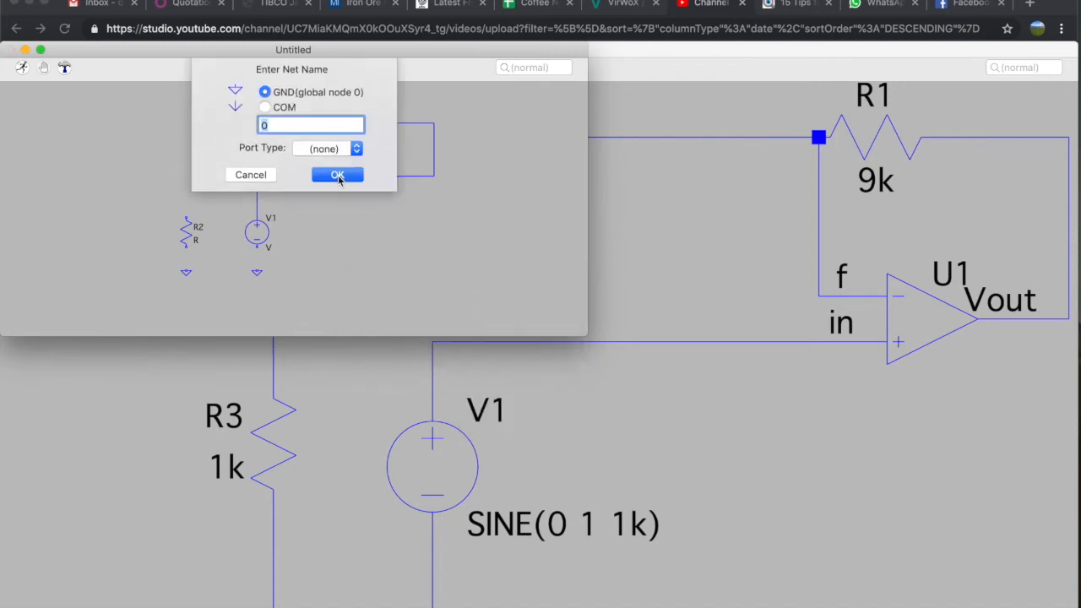
pyautogui.click(338, 175)
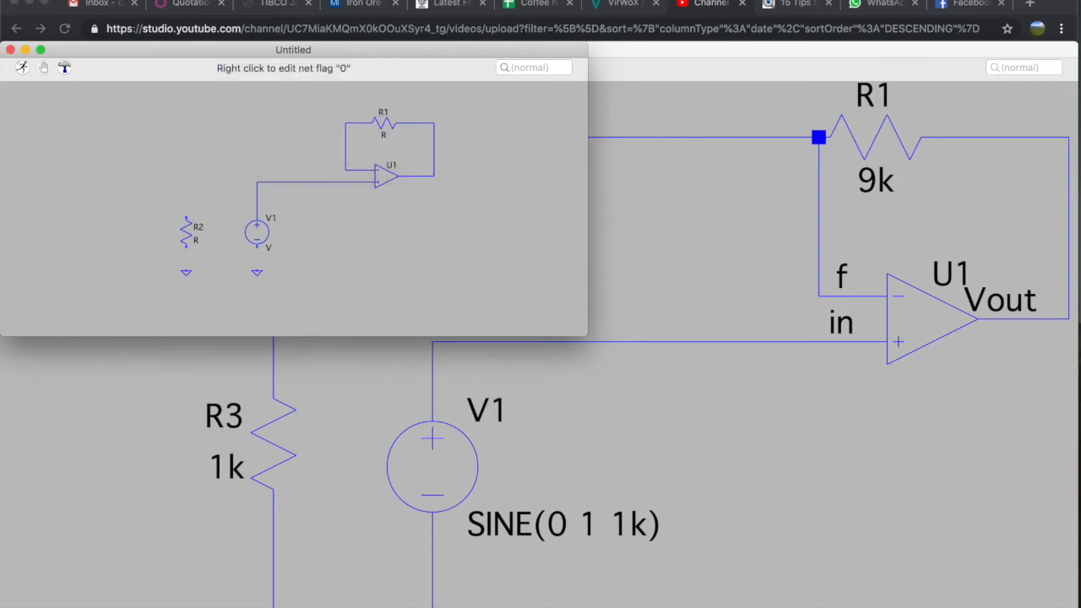
pyautogui.rightClick(257, 272)
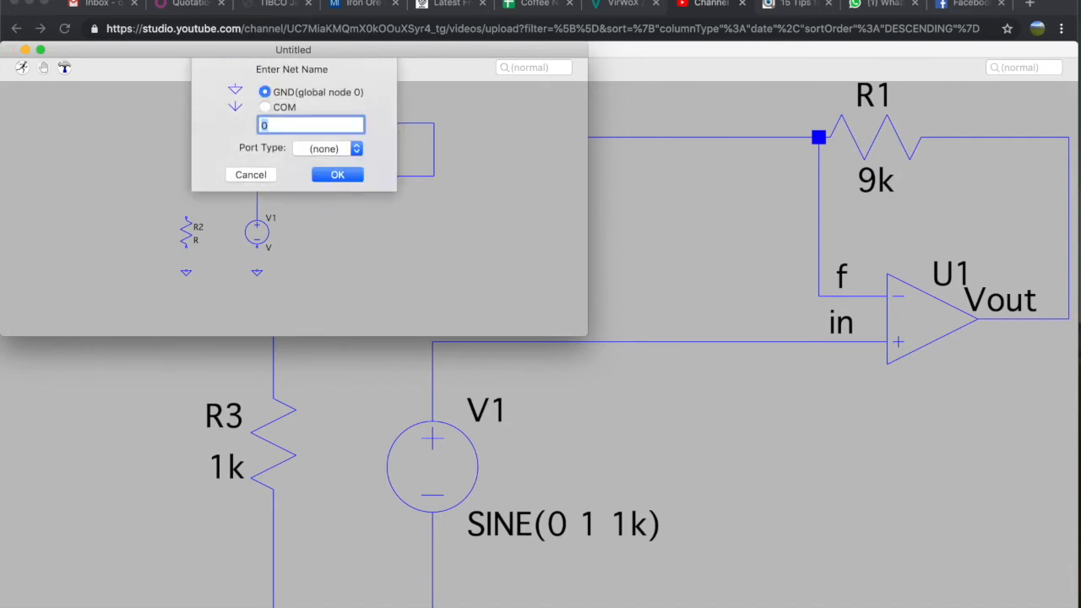
pyautogui.write('GND')
pyautogui.press('Return')
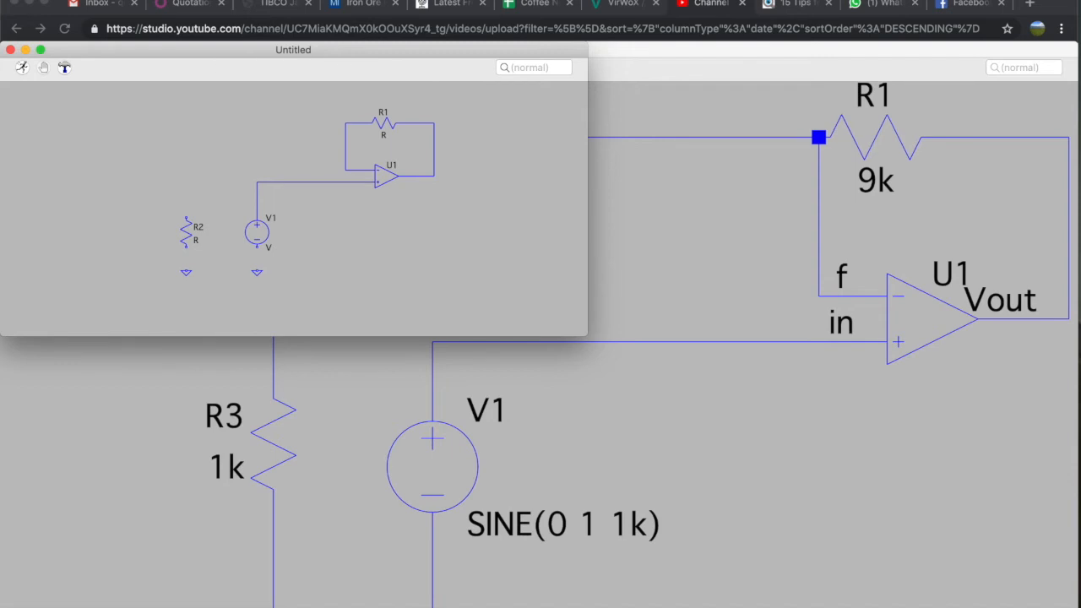
# Wire V1's negative terminal and R2's lower end to the ground flags beneath them.
pyautogui.rightClick(278, 290)
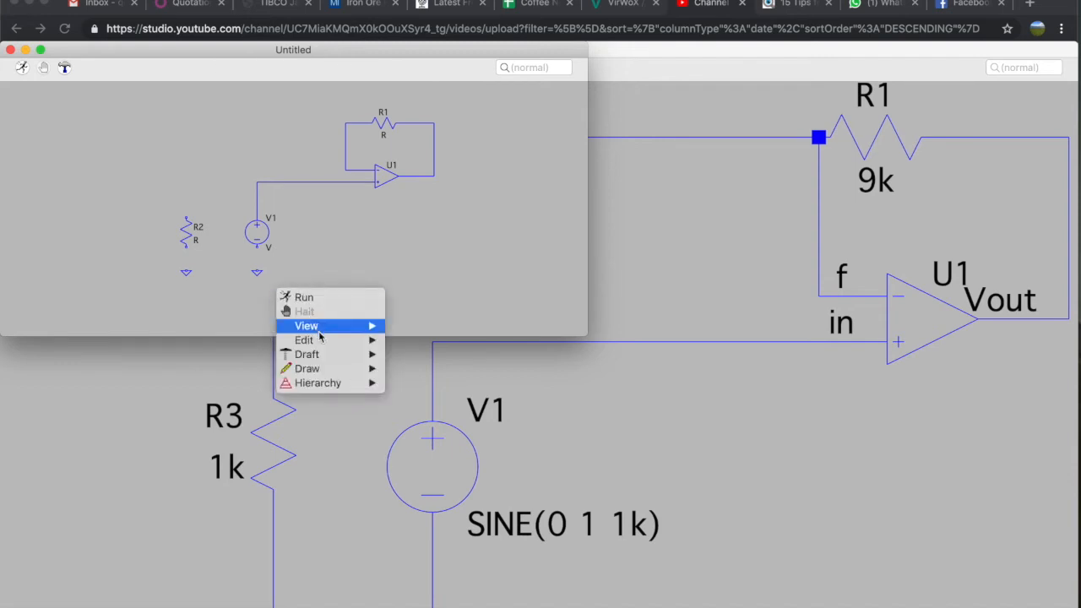
pyautogui.moveTo(322, 340)
pyautogui.moveTo(353, 355)
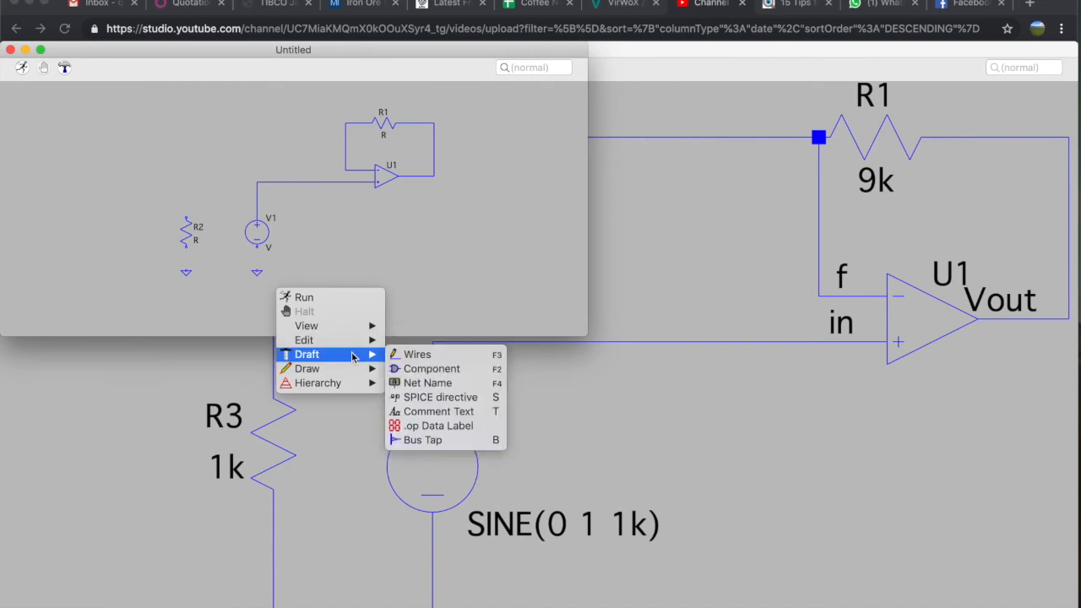
pyautogui.click(416, 355)
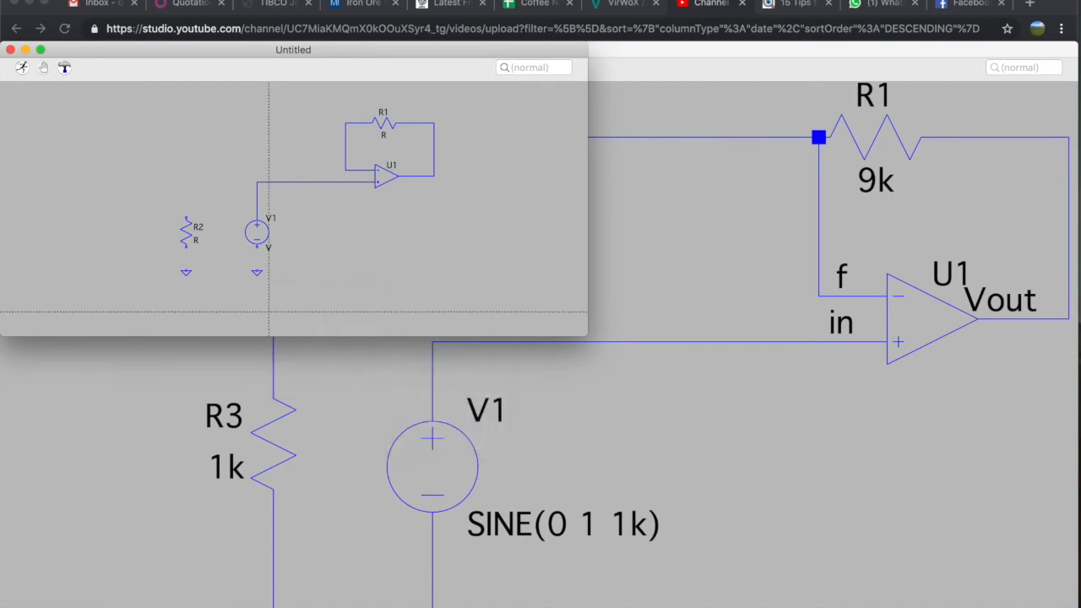
pyautogui.click(257, 271)
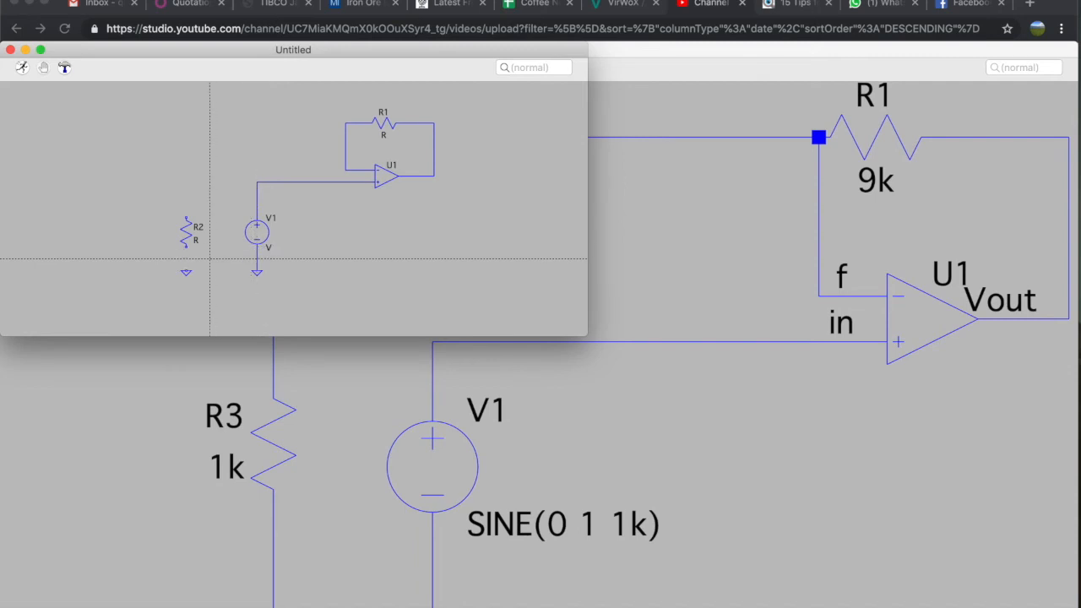
pyautogui.click(186, 272)
# Wire R2's upper end up and across to the feedback node at R1's left end.
pyautogui.click(186, 217)
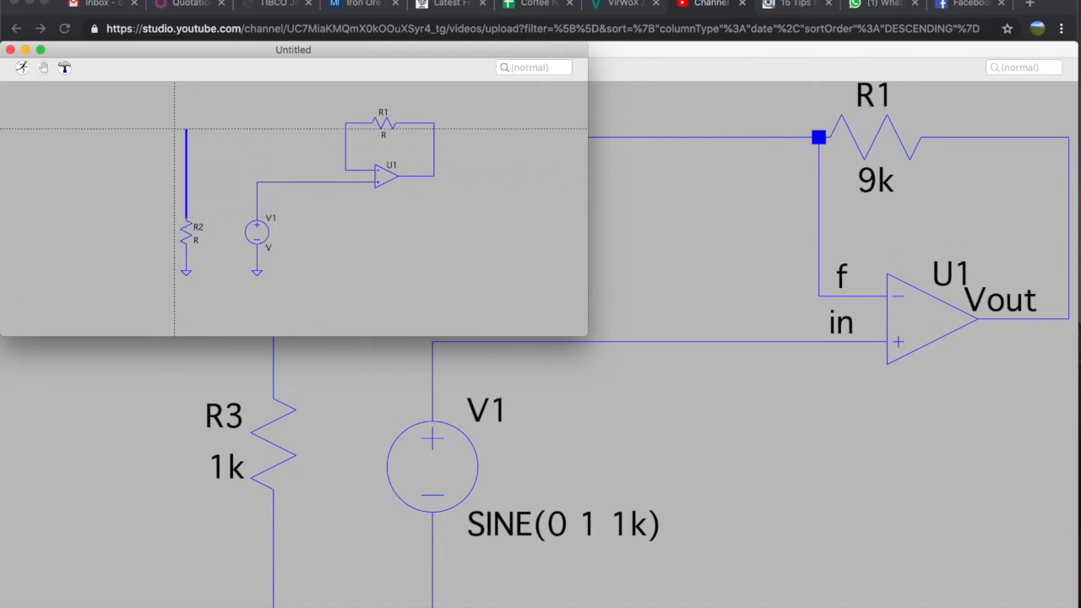
pyautogui.click(186, 122)
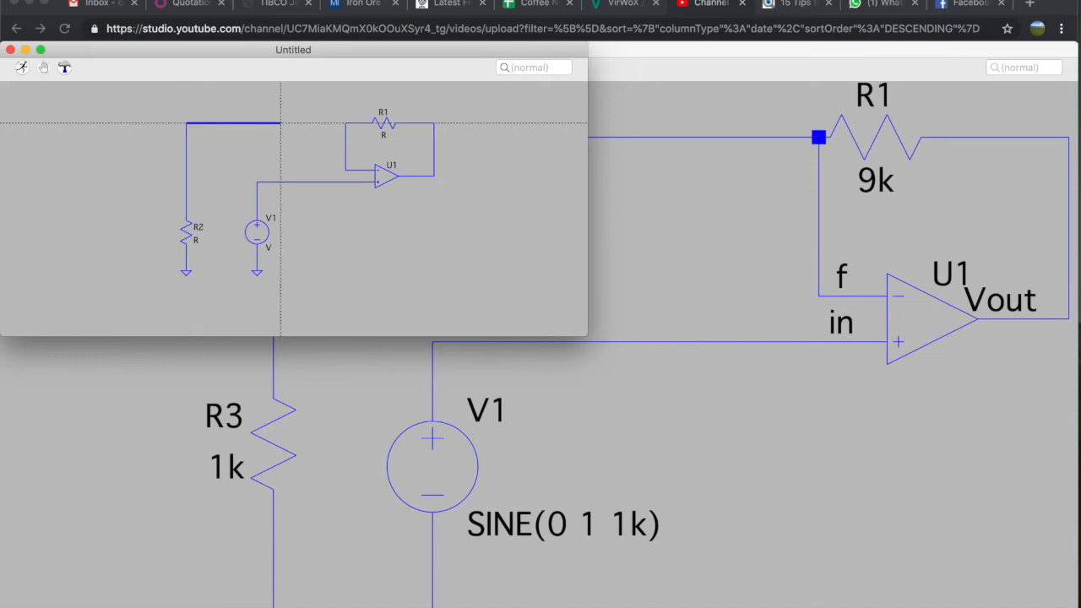
pyautogui.click(345, 123)
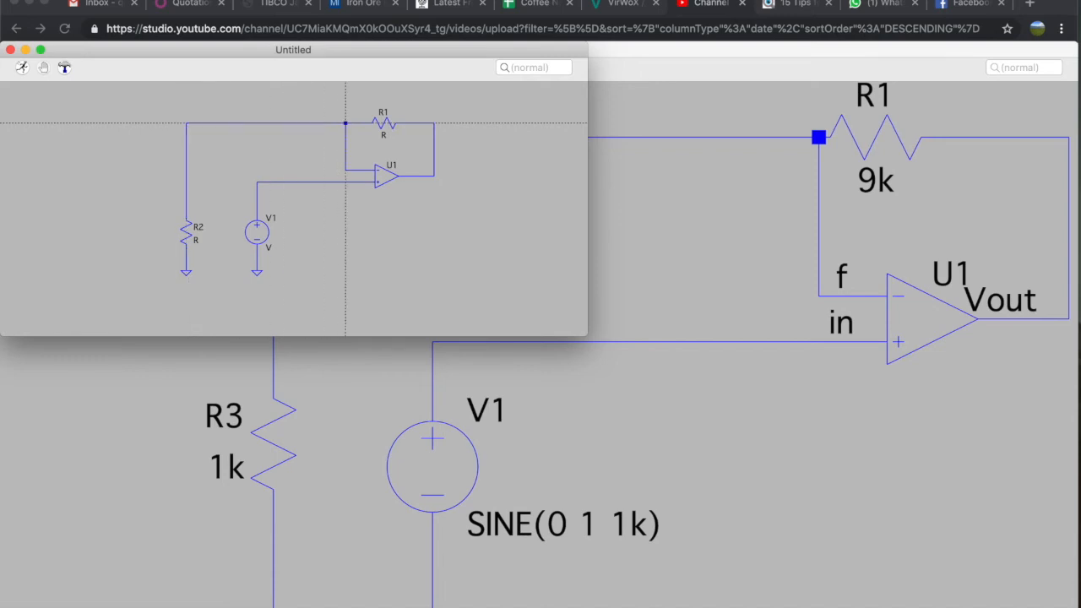
pyautogui.press('Escape')
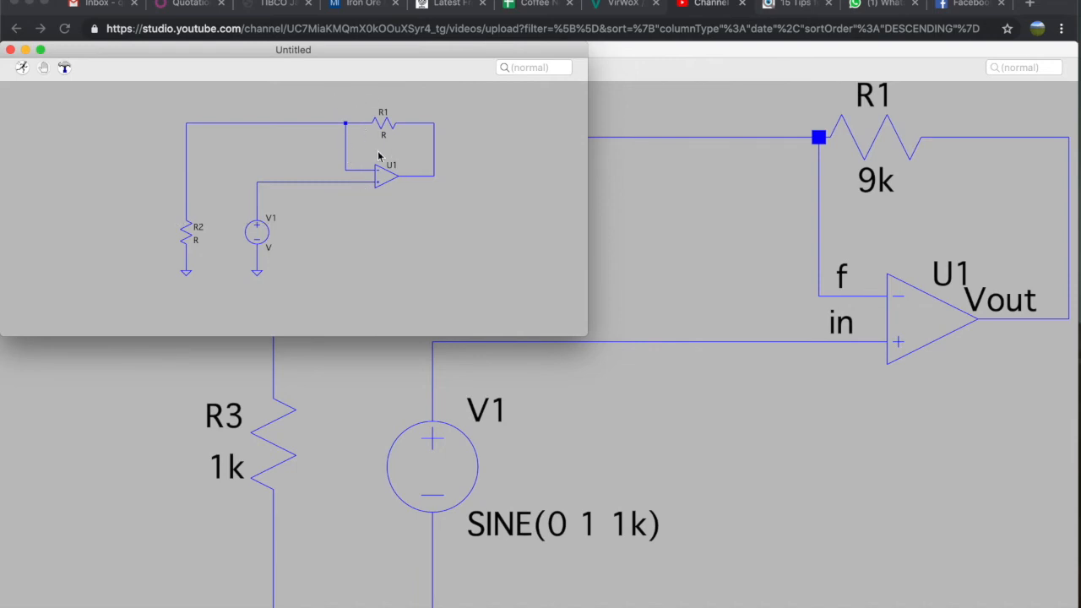
# Set the resistance of R2 to 1k and of R1 to 9k.
pyautogui.rightClick(196, 235)
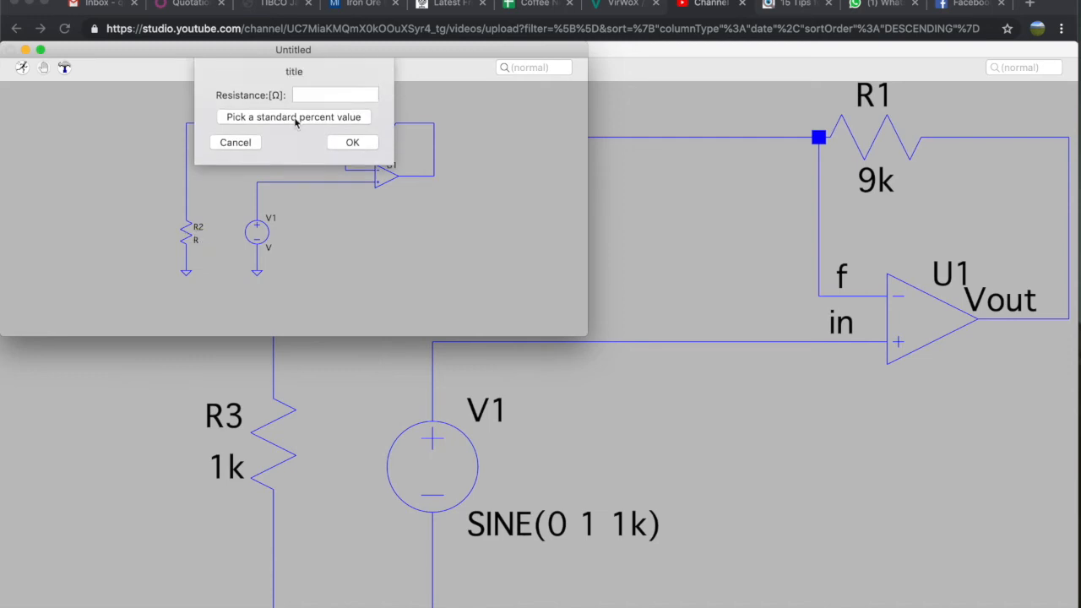
pyautogui.write('1k')
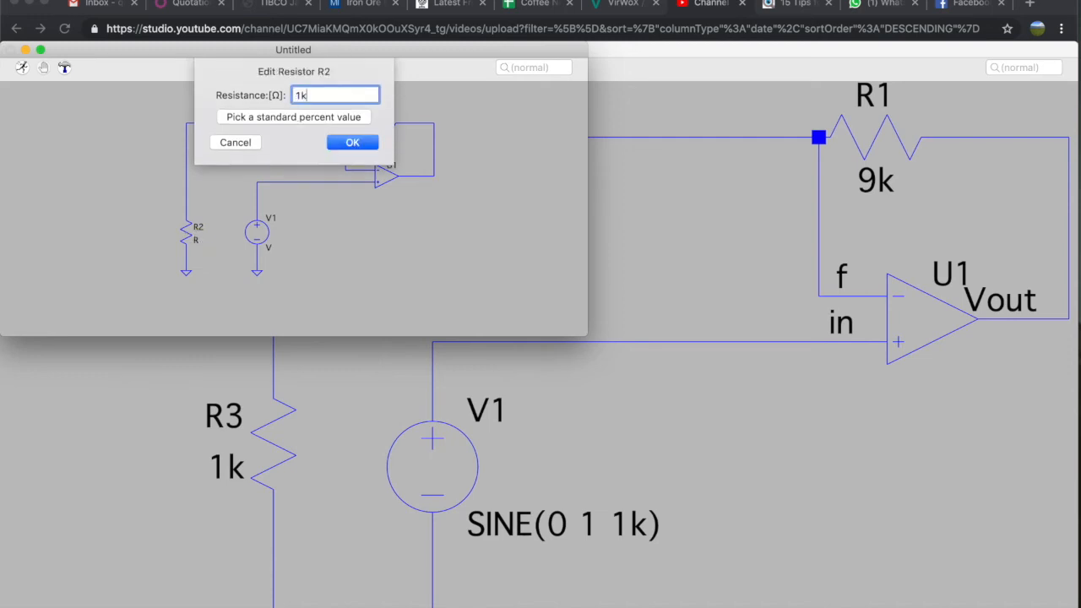
pyautogui.press('Return')
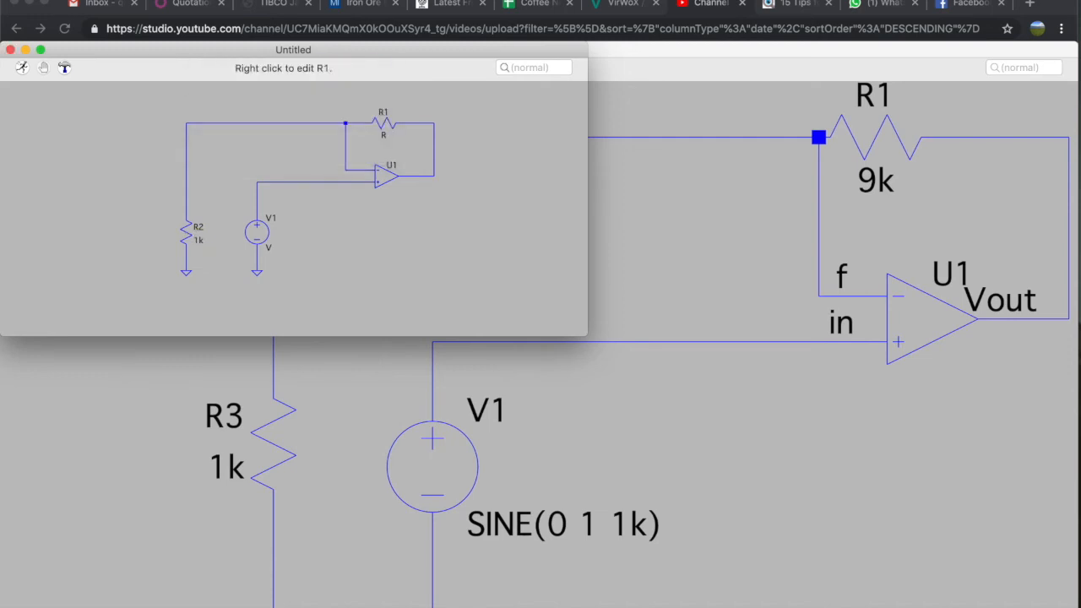
pyautogui.rightClick(384, 123)
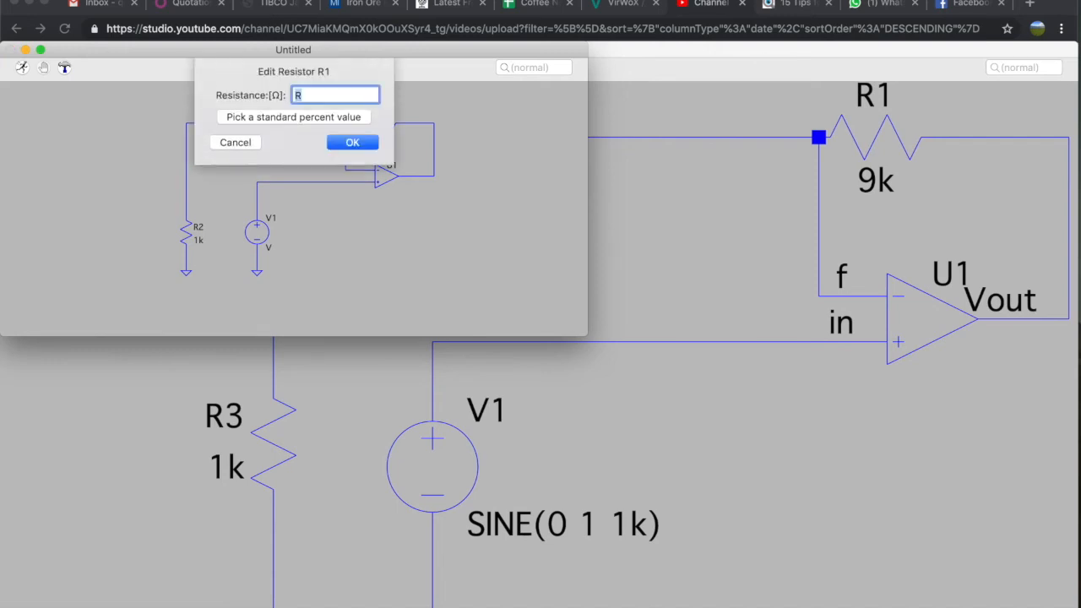
pyautogui.press('Return')
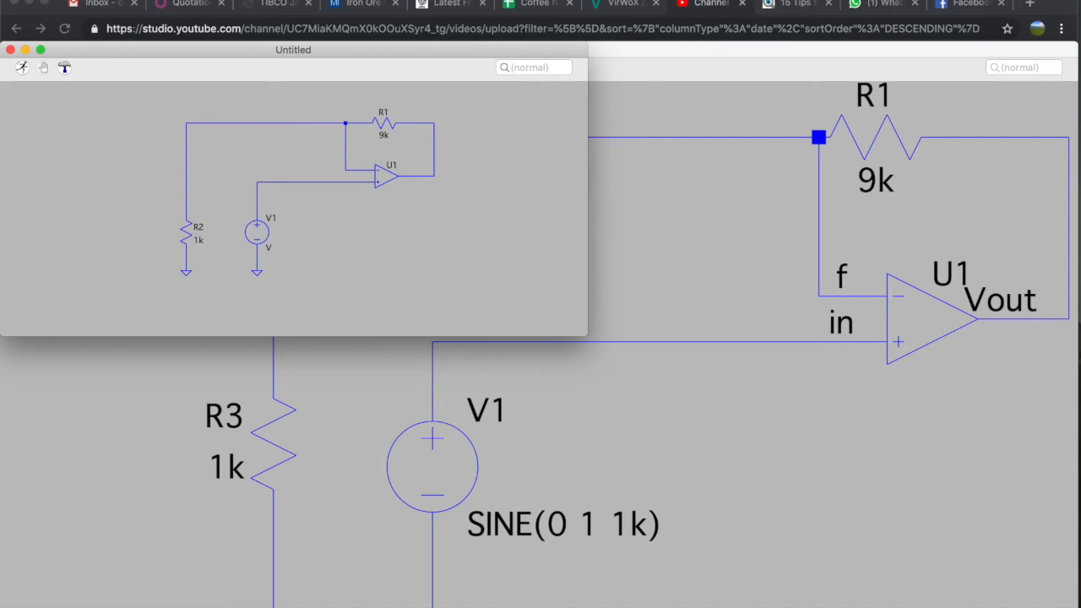
# Label the net at the op-amp's inverting input "f" and the net at its non-inverting input "in".
pyautogui.rightClick(363, 169)
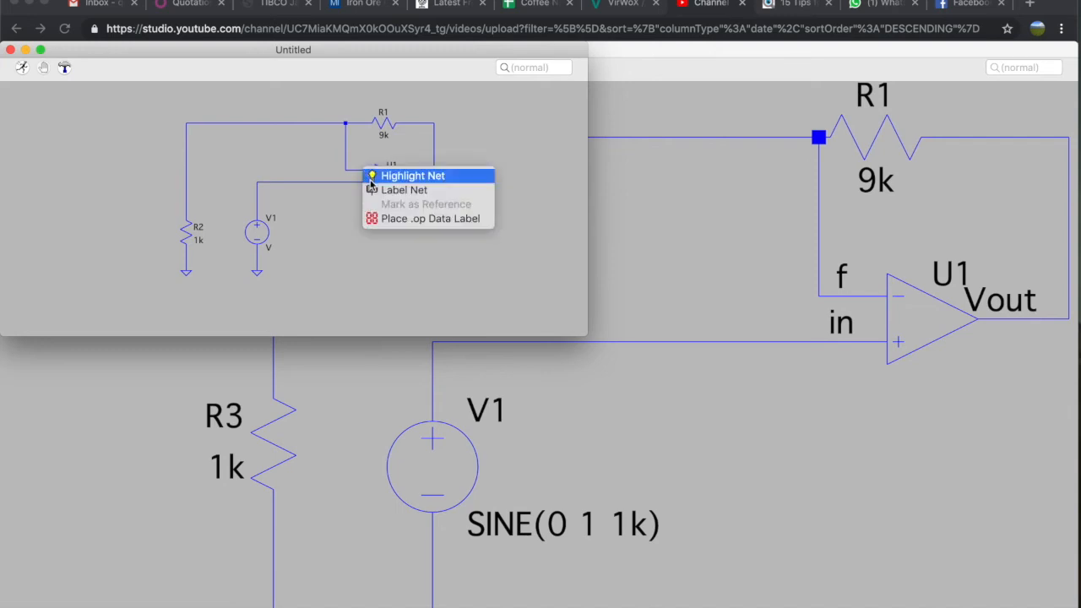
pyautogui.click(404, 190)
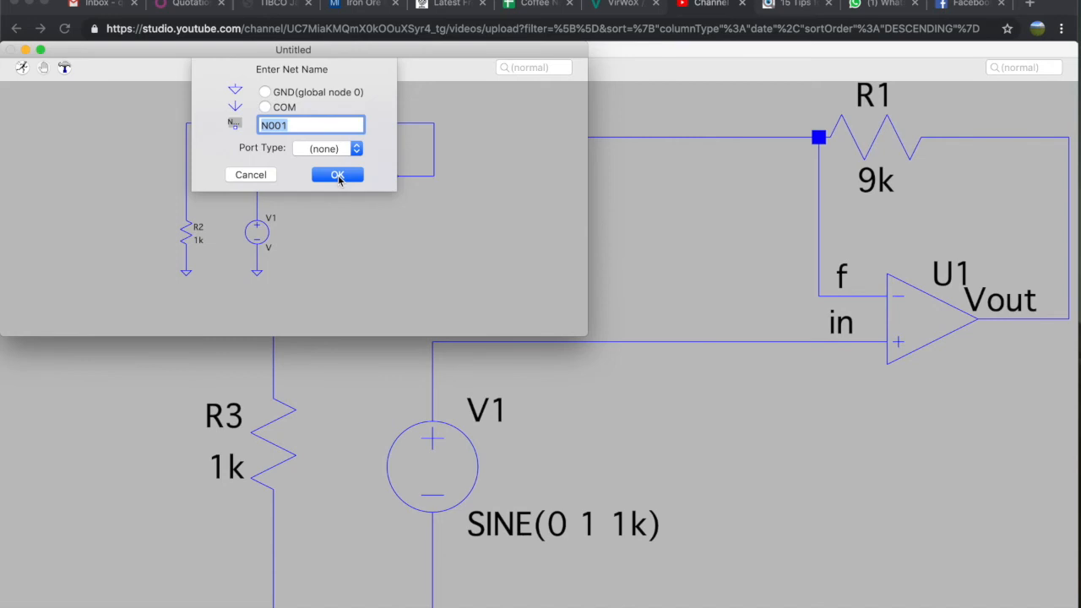
pyautogui.write('f')
pyautogui.press('Return')
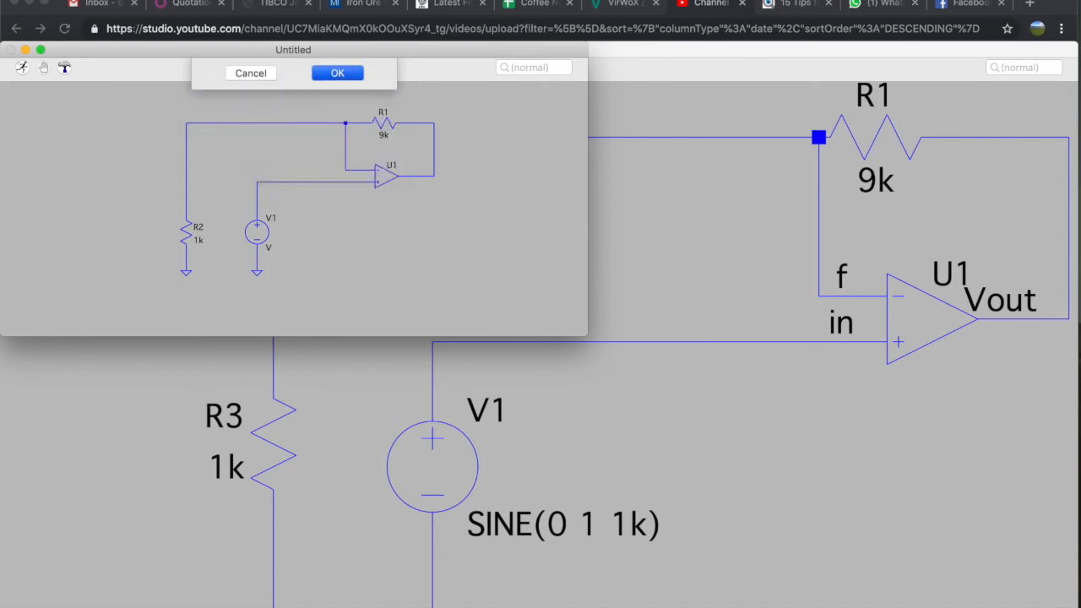
pyautogui.rightClick(364, 186)
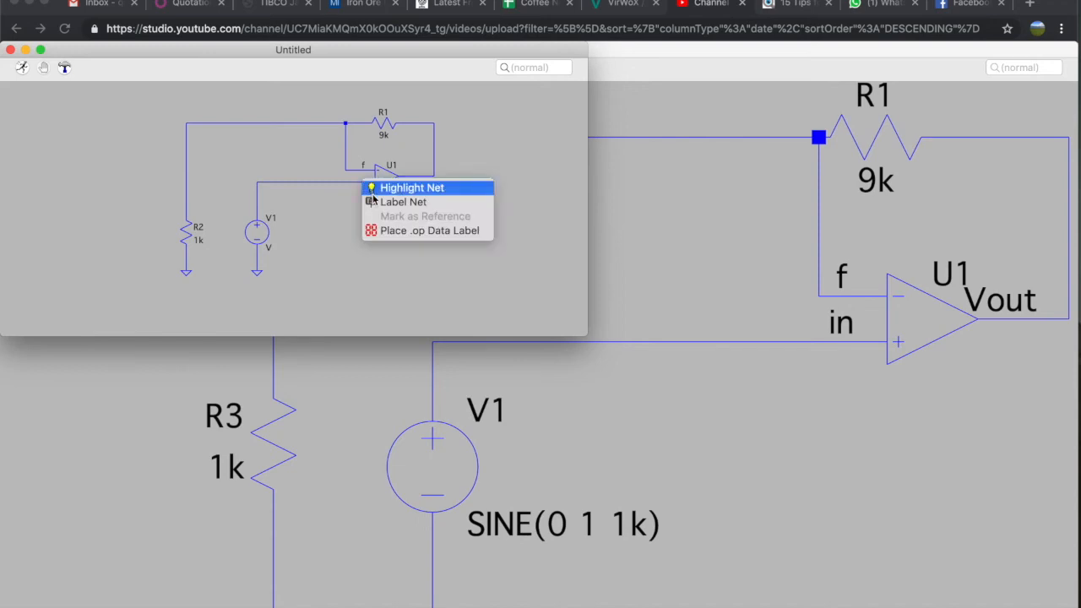
pyautogui.click(376, 203)
pyautogui.write('in')
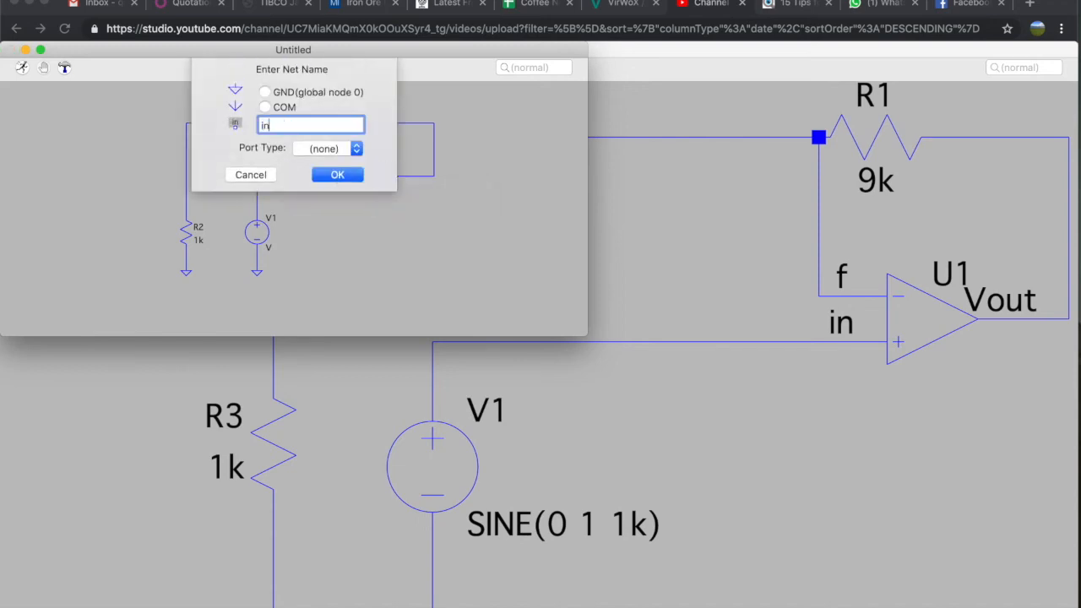
pyautogui.press('Return')
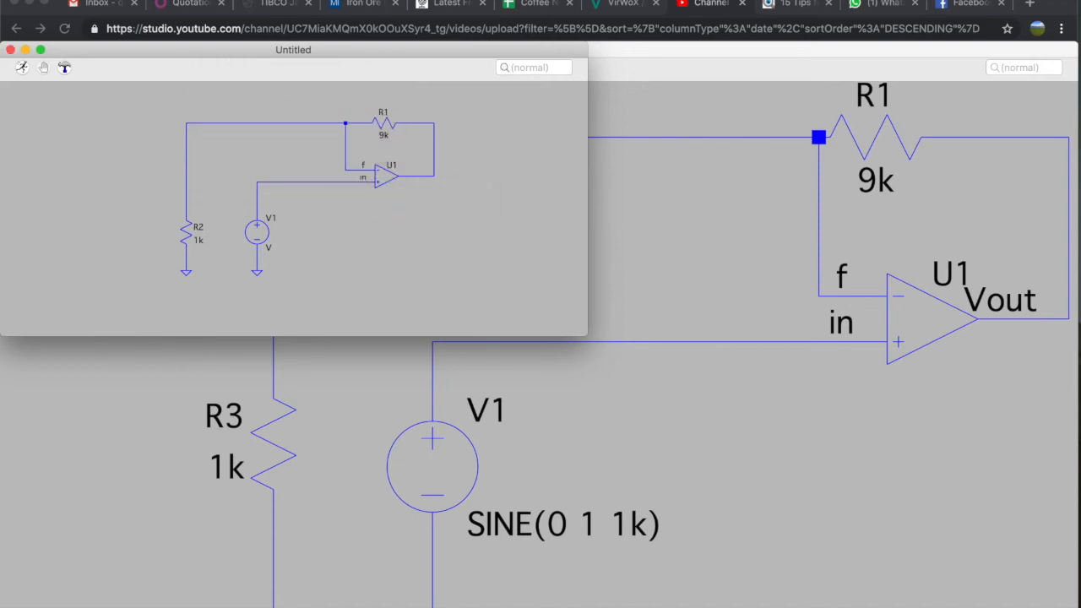
# Label the net at the op-amp's output "Vout".
pyautogui.rightClick(410, 178)
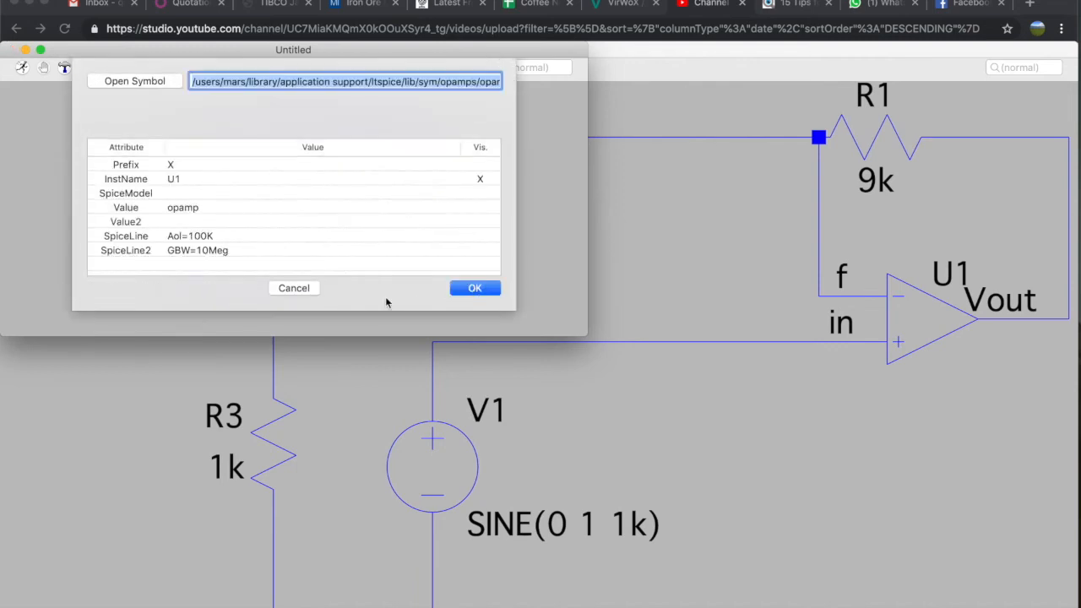
pyautogui.click(294, 288)
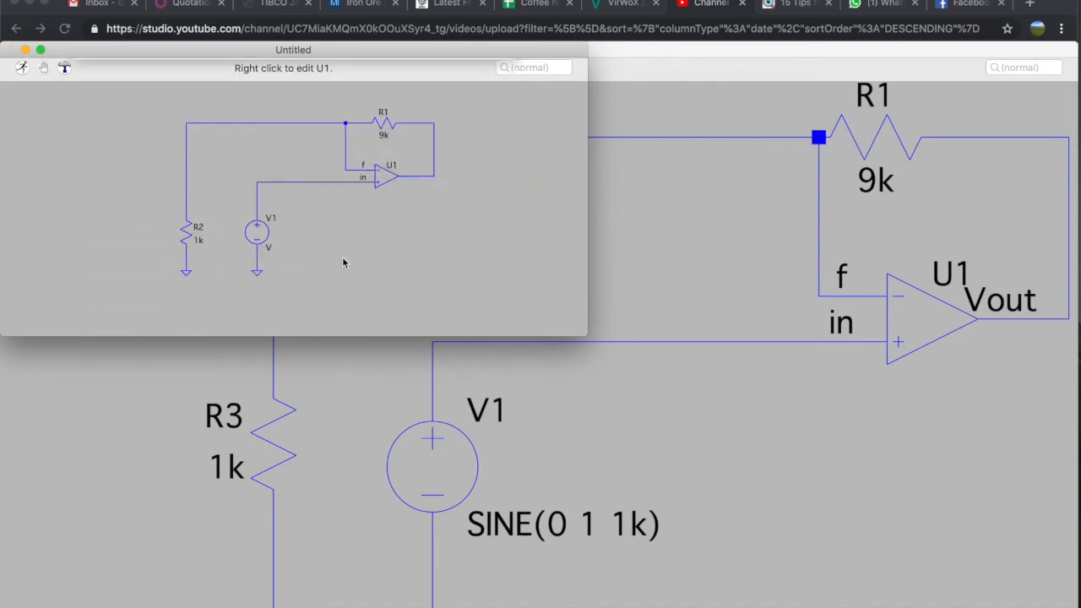
pyautogui.rightClick(410, 181)
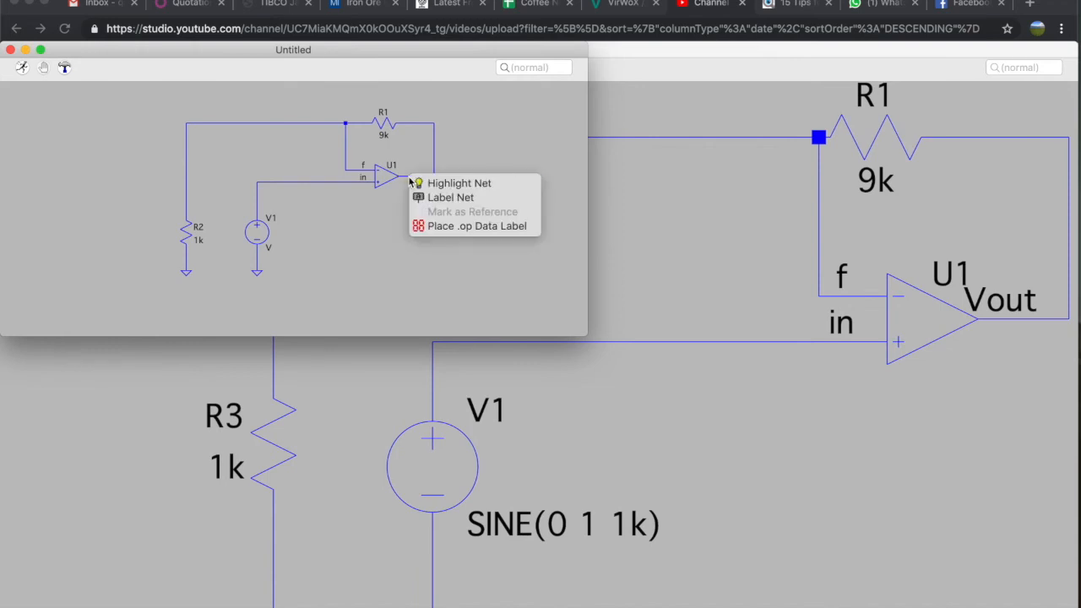
pyautogui.click(426, 196)
pyautogui.write('Vout')
pyautogui.press('Return')
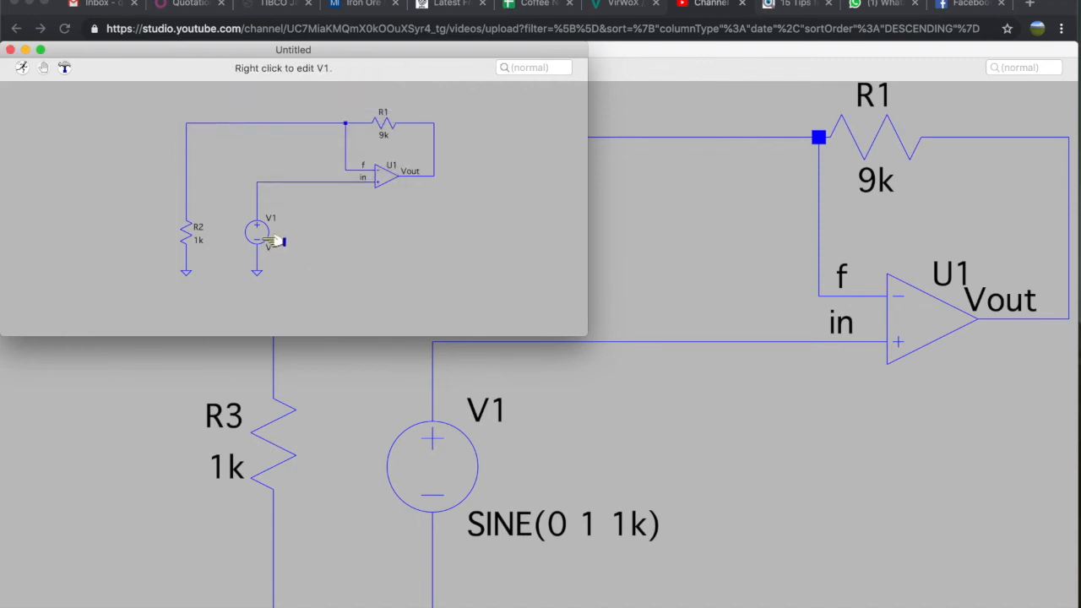
# Set the DC value of voltage source V1 to 1 V in its advanced settings.
pyautogui.rightClick(275, 241)
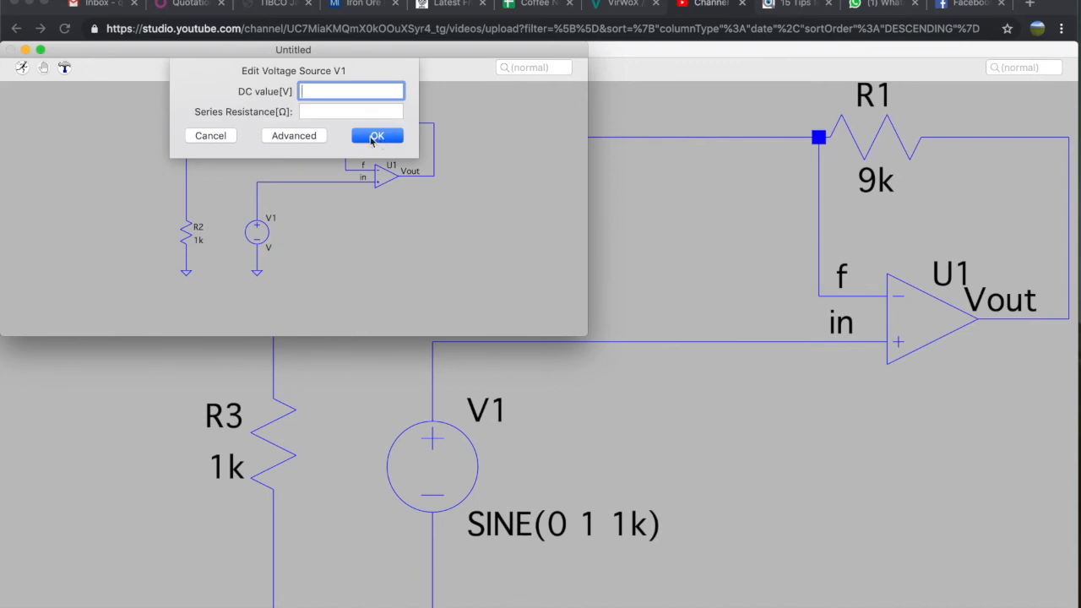
pyautogui.click(312, 139)
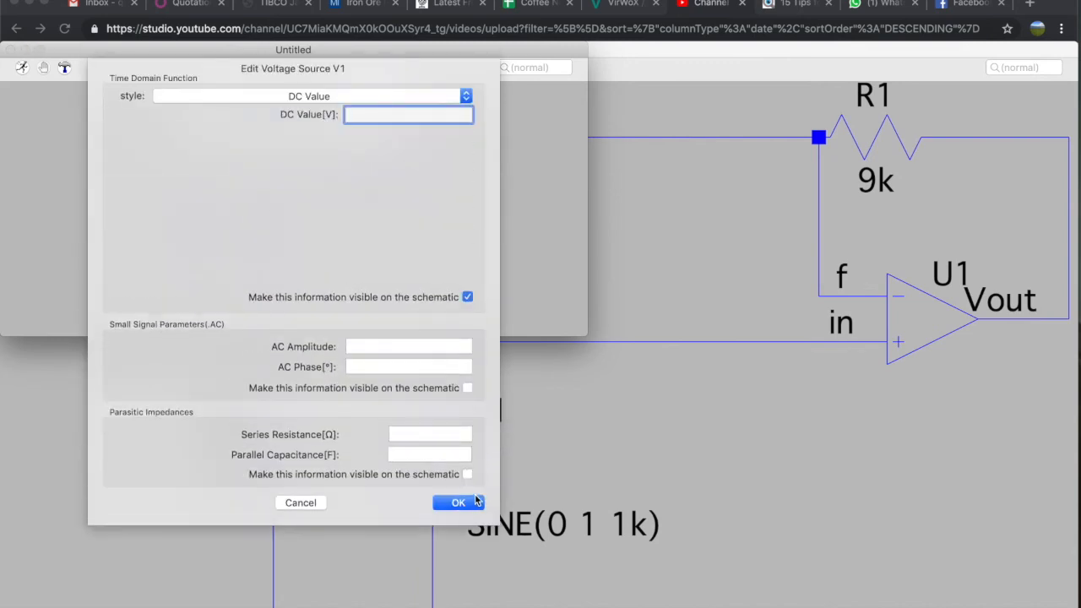
pyautogui.write('1')
pyautogui.click(463, 503)
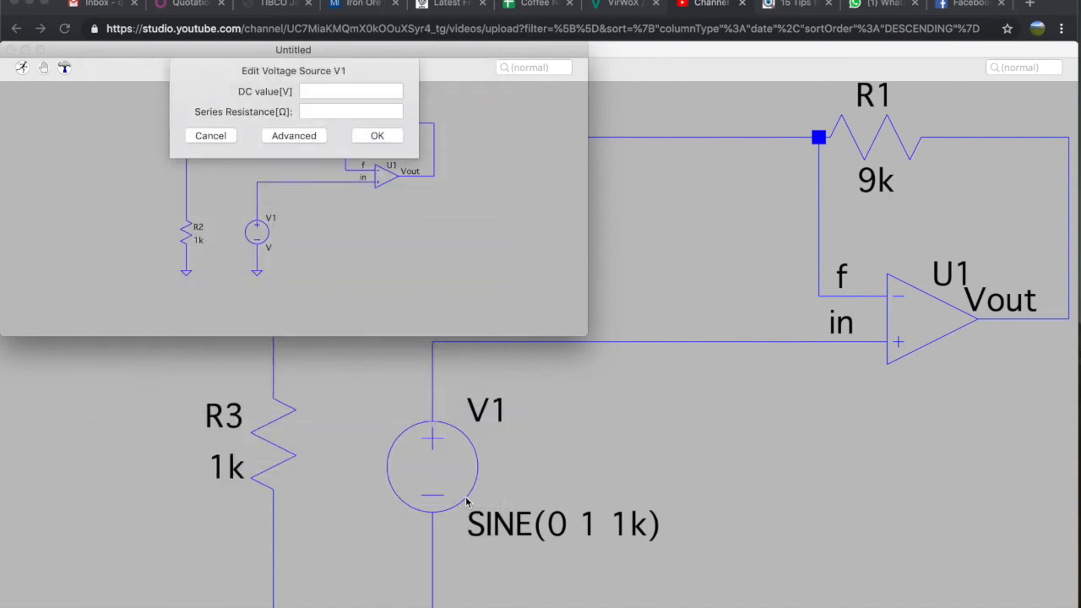
# Change voltage source V1 to a SINE function with an amplitude of 1 V.
pyautogui.rightClick(280, 234)
pyautogui.click(314, 138)
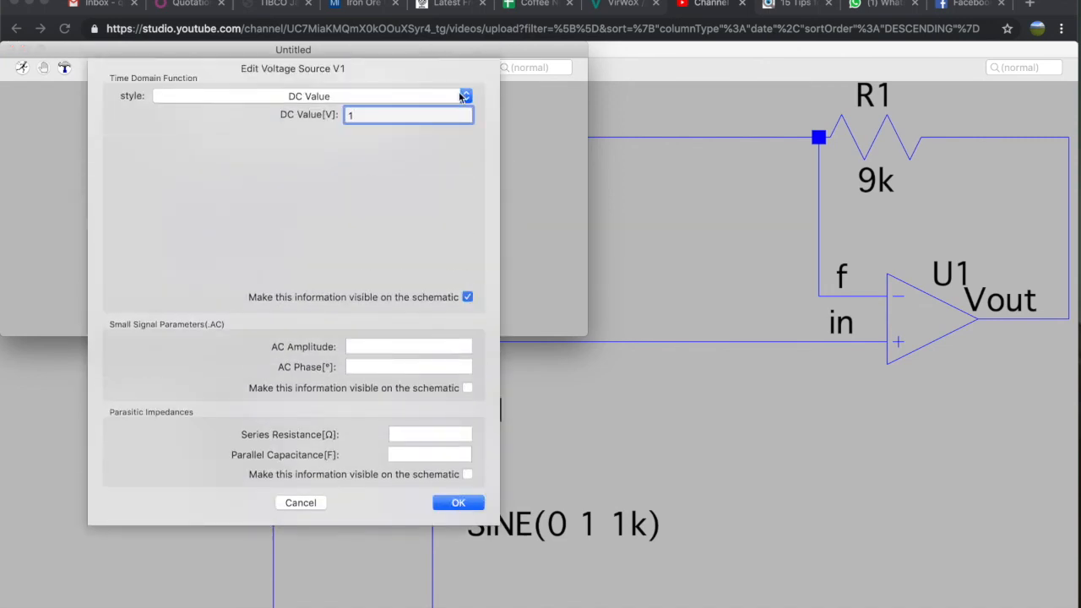
pyautogui.click(463, 96)
pyautogui.click(450, 124)
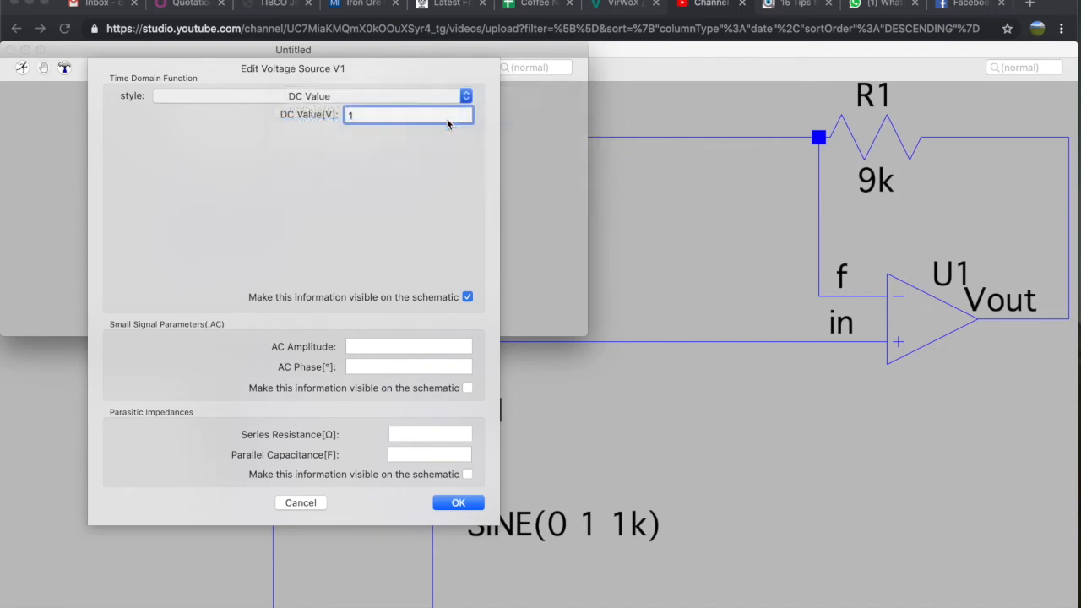
pyautogui.click(406, 136)
pyautogui.write('1')
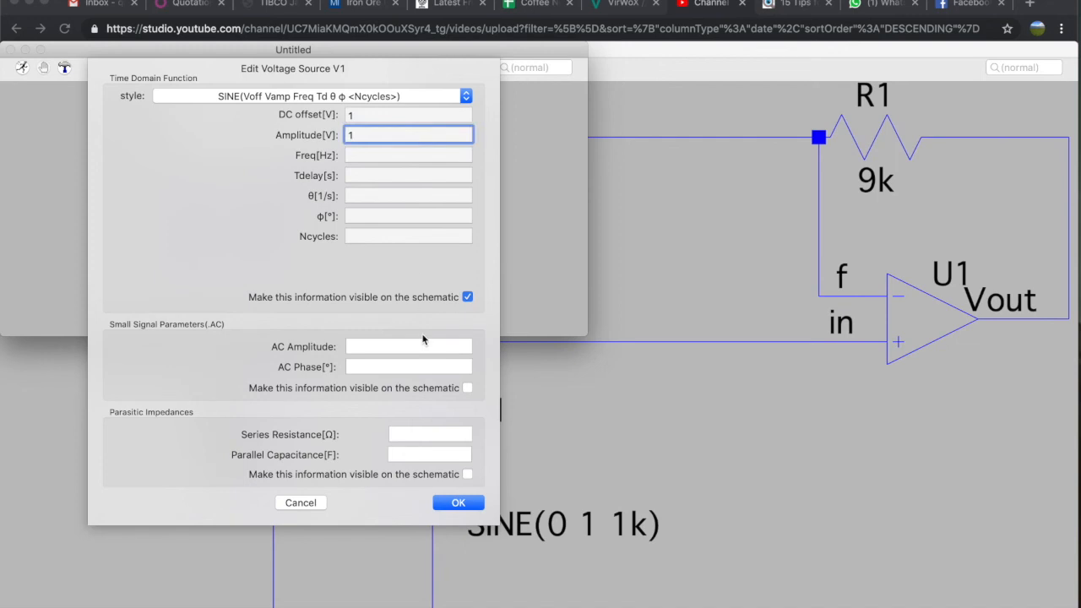
pyautogui.click(448, 505)
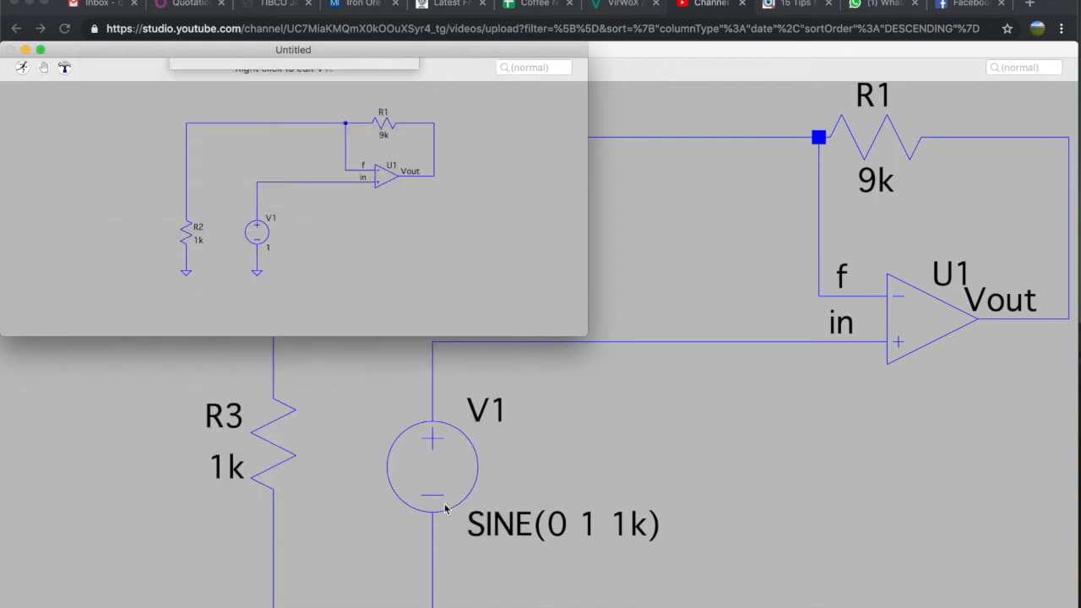
pyautogui.rightClick(279, 242)
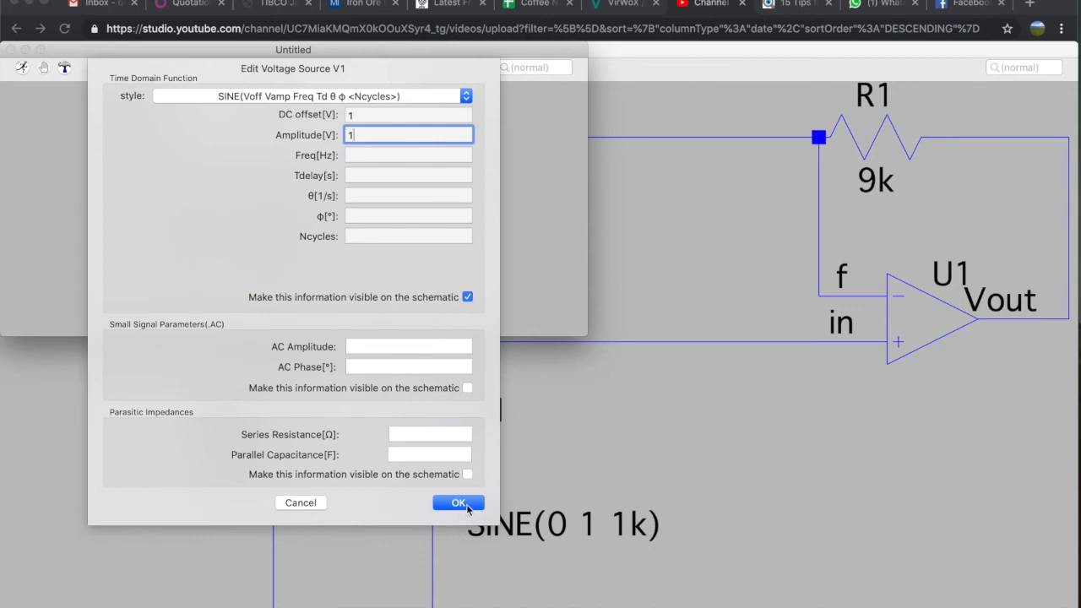
pyautogui.click(468, 507)
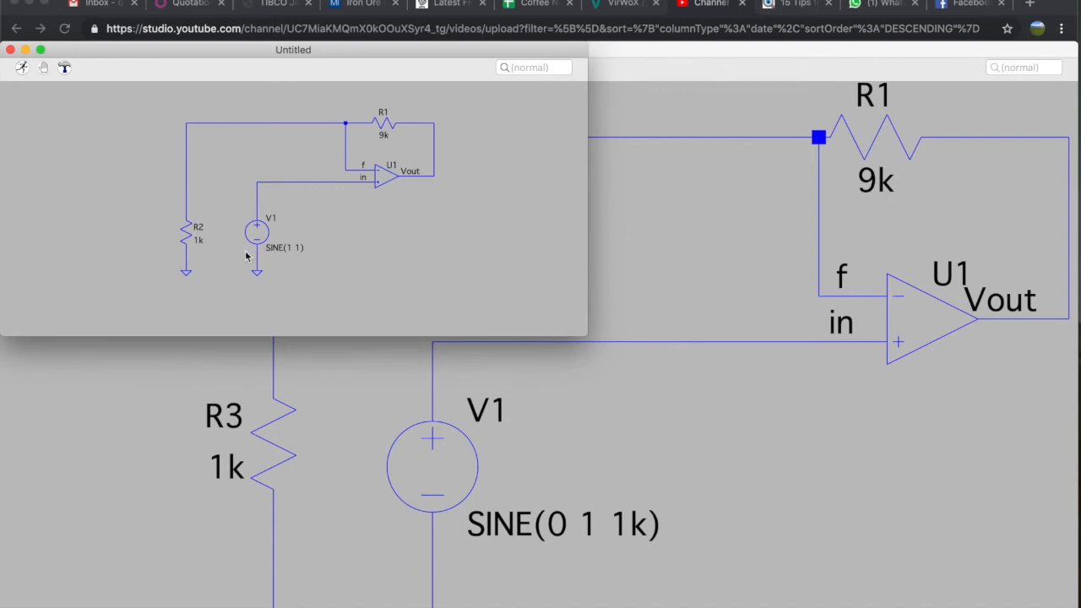
# Check the sine parameters of voltage source V1 in the Draft1 schematic and return to the new schematic.
pyautogui.click(582, 397)
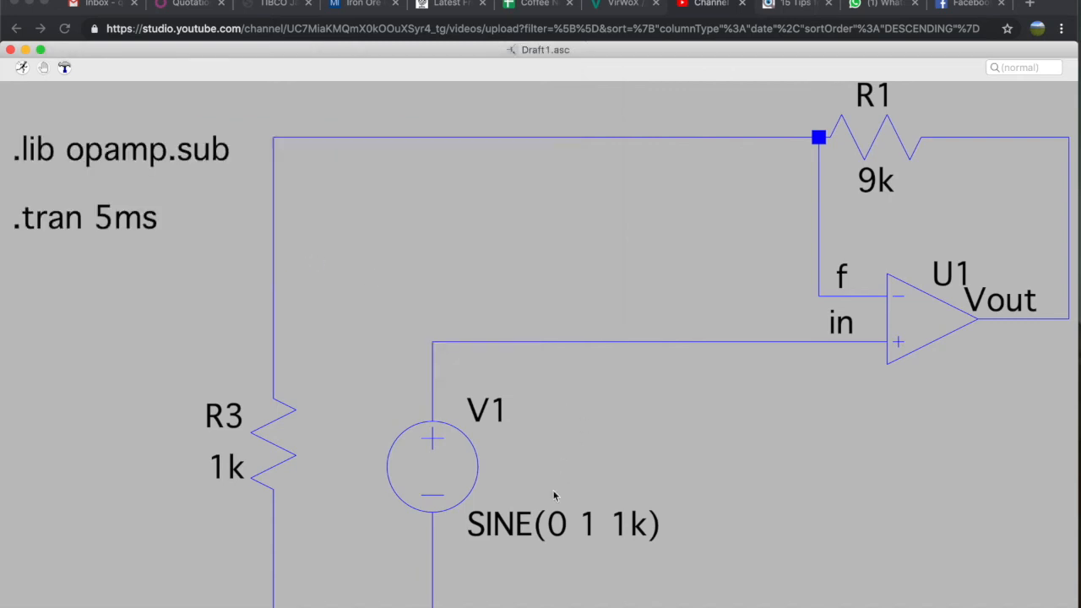
pyautogui.rightClick(490, 475)
pyautogui.click(536, 135)
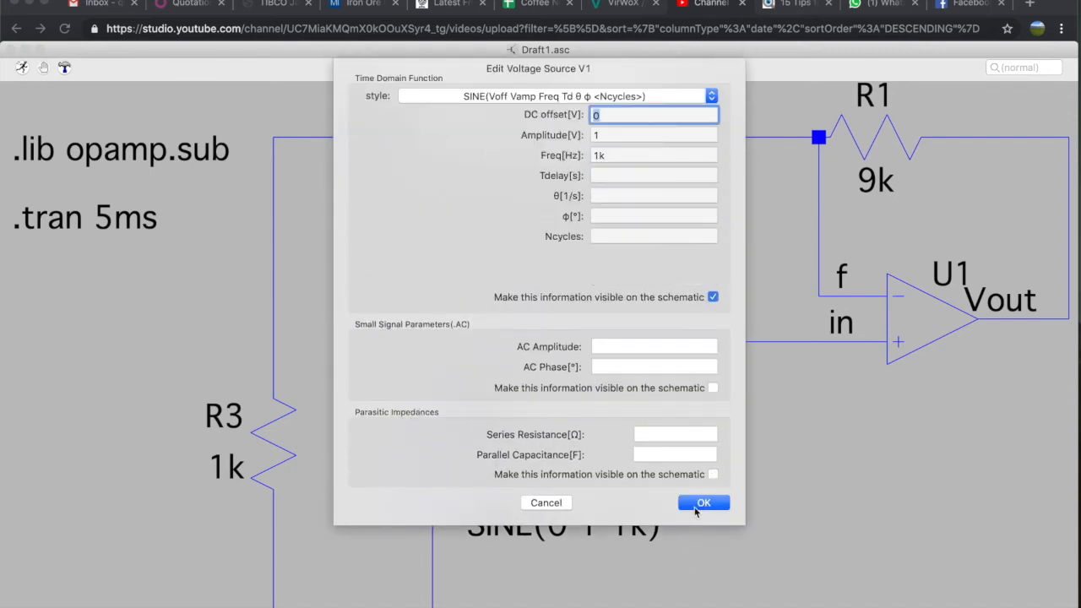
pyautogui.click(701, 503)
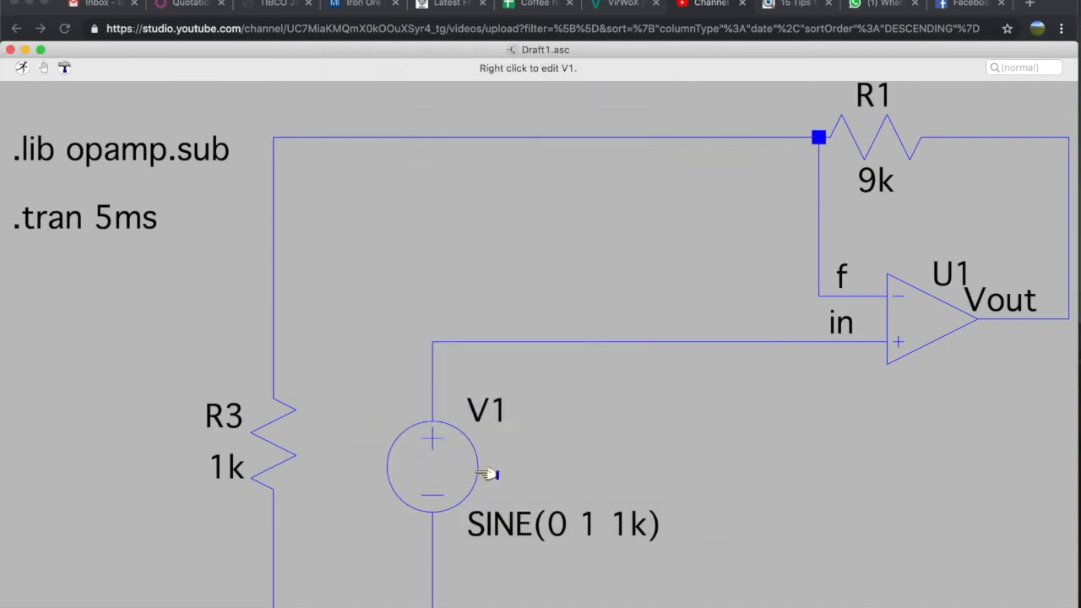
pyautogui.press('super+grave')
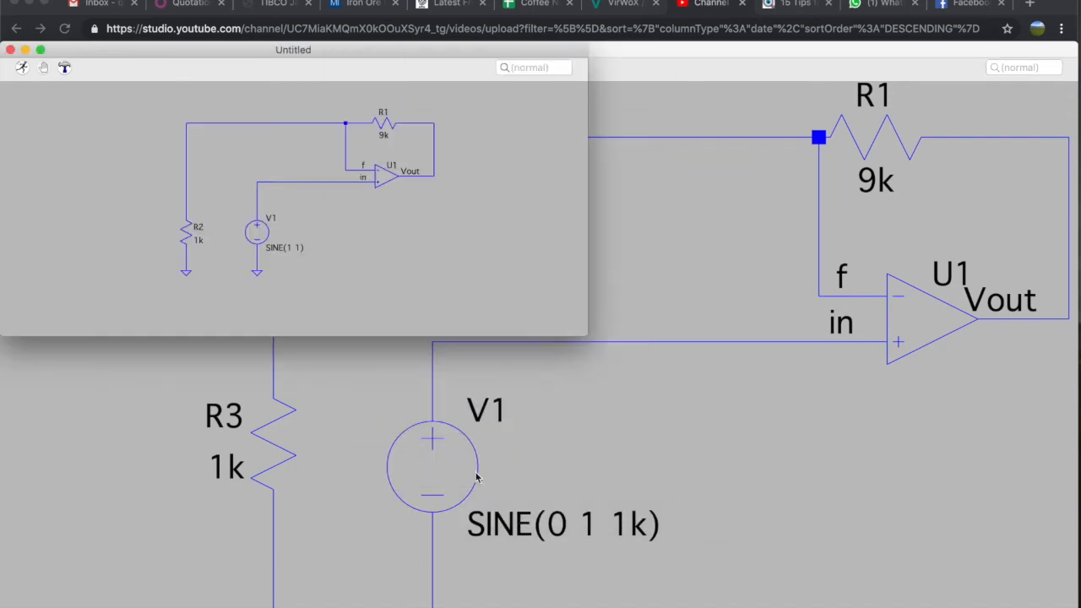
# Set V1's DC offset to 0 V and its frequency to 1k Hz.
pyautogui.rightClick(279, 242)
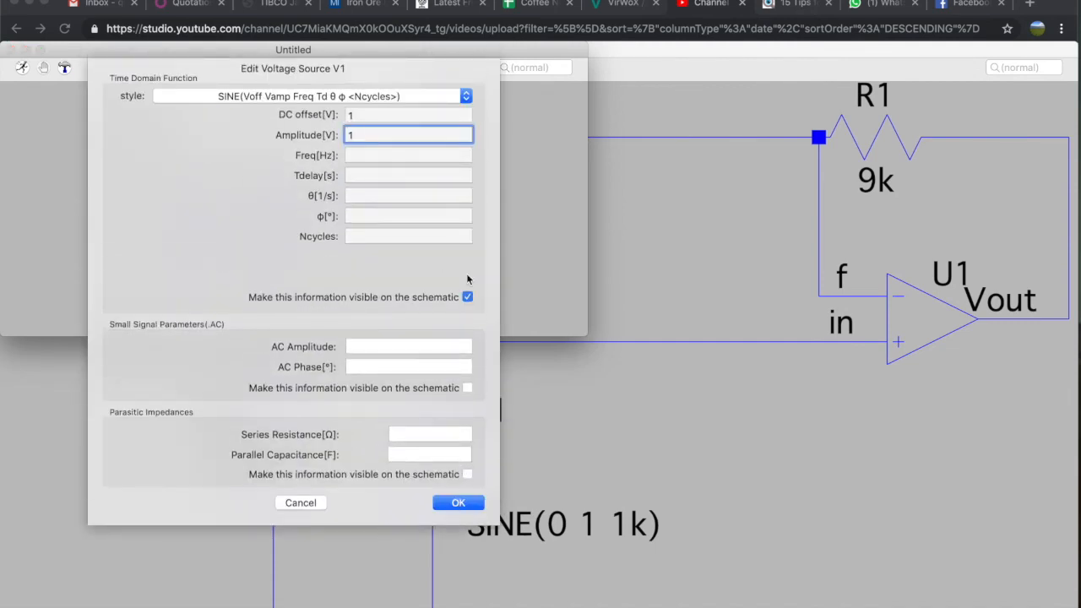
pyautogui.click(388, 114)
pyautogui.write('0')
pyautogui.press('Tab')
pyautogui.press('Tab')
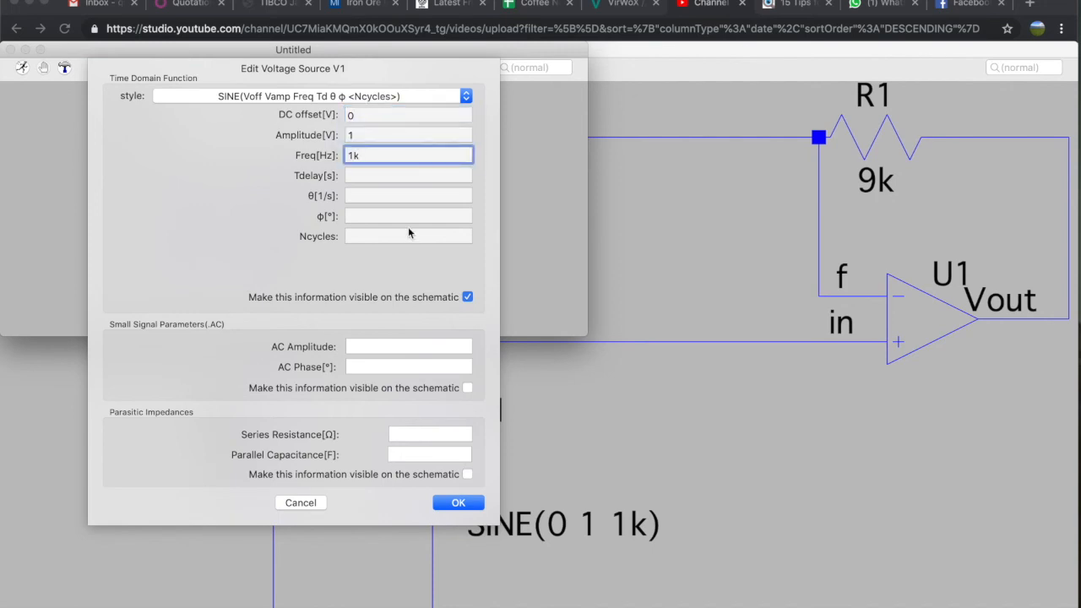
pyautogui.click(450, 504)
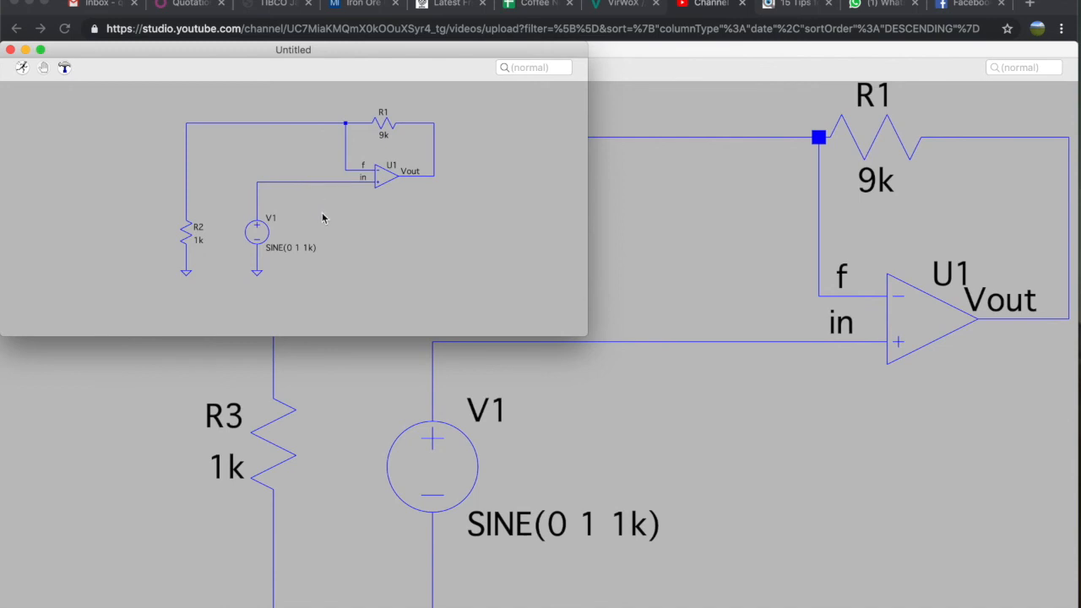
# Look at the SPICE directives in Draft1, and widen the new schematic's window to the full screen width.
pyautogui.click(661, 230)
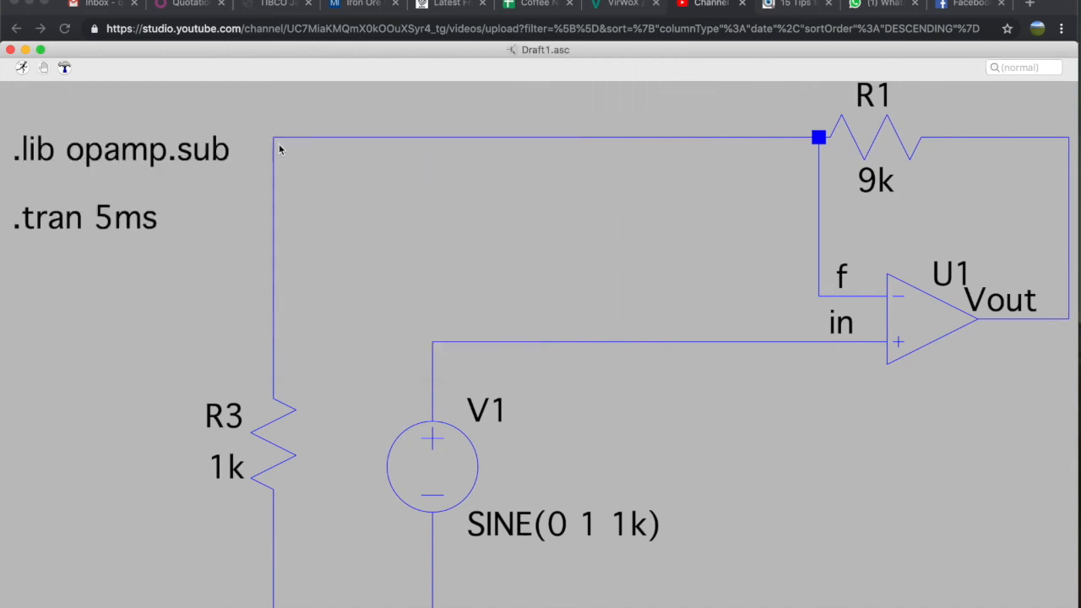
pyautogui.press('super+grave')
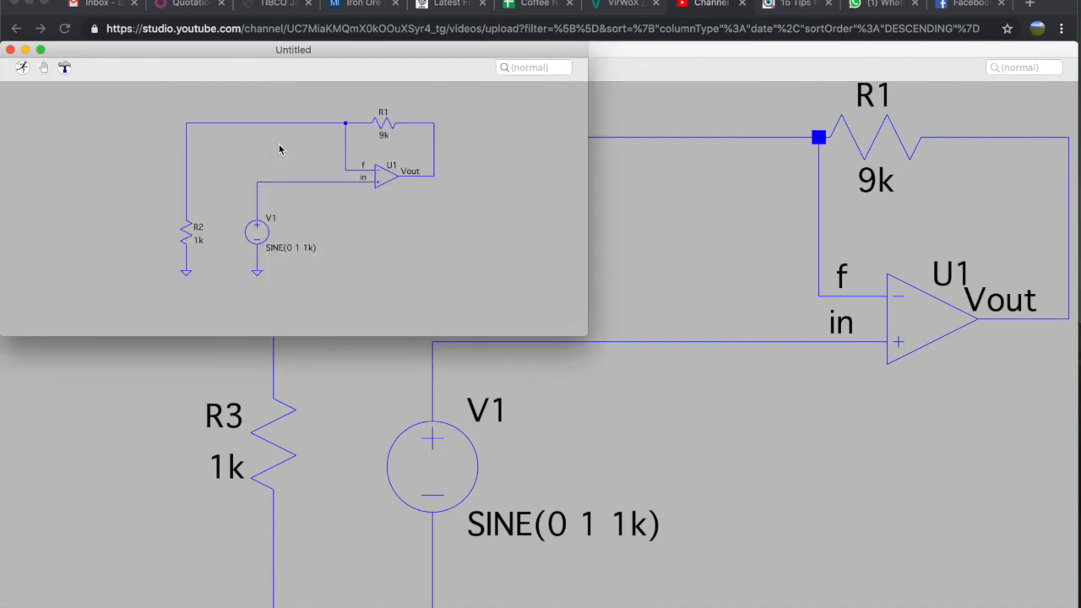
pyautogui.moveTo(589, 304); pyautogui.dragTo(1075, 362)
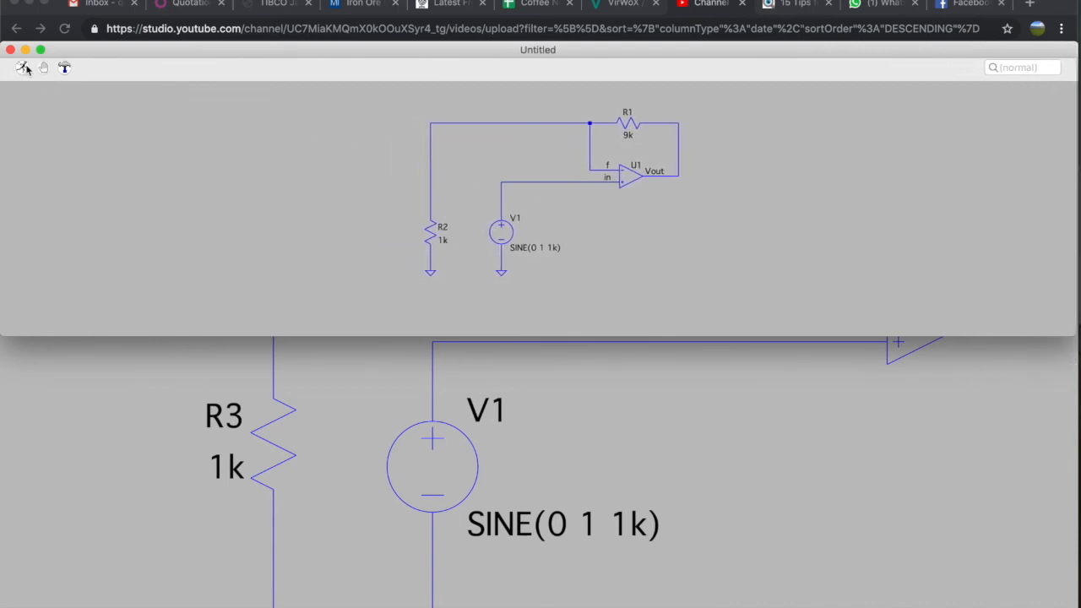
# Try to run the simulation of the new op-amp schematic and dismiss the message.
pyautogui.click(101, 0)
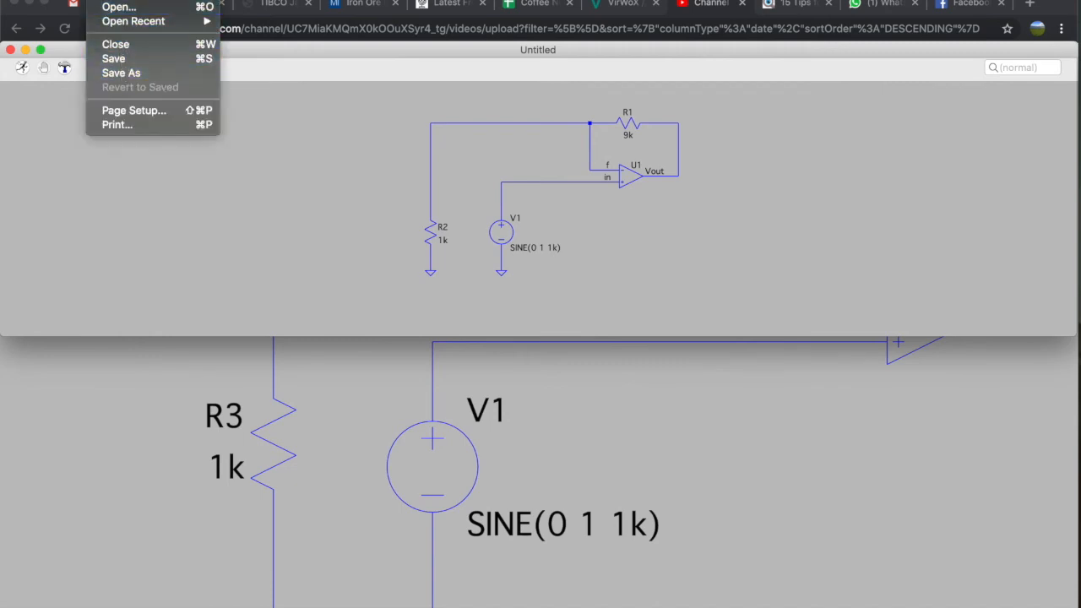
pyautogui.click(97, 0)
pyautogui.click(24, 67)
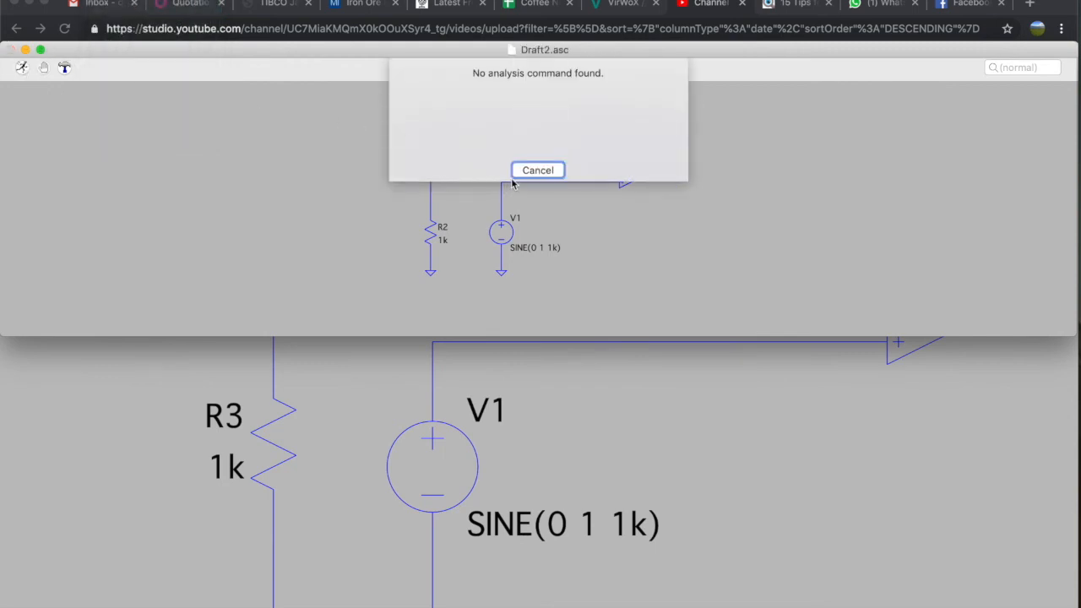
pyautogui.click(537, 170)
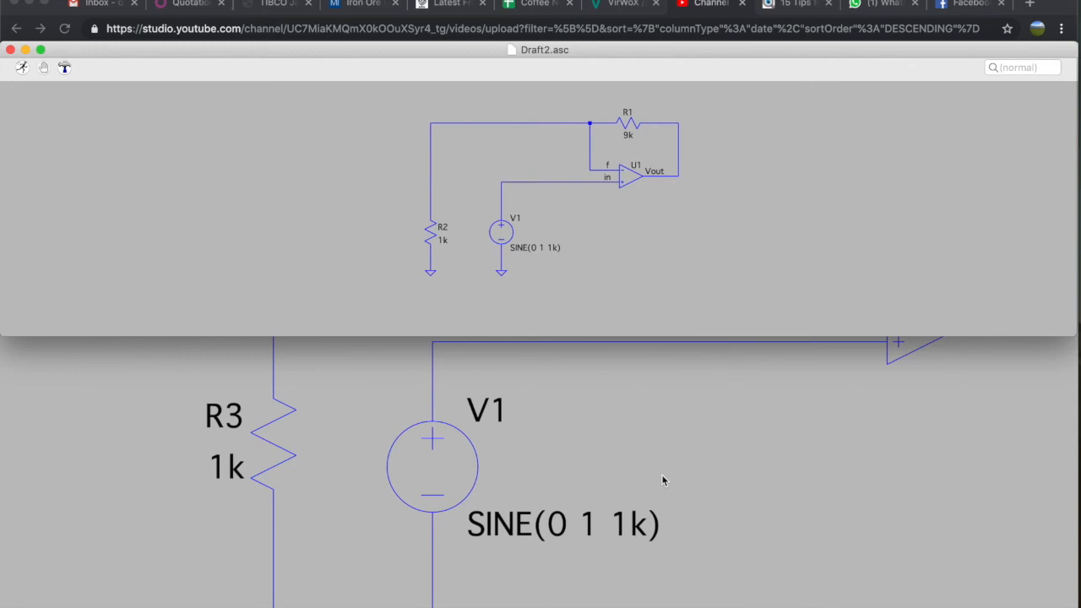
# Add the SPICE directive ".lib opamp.sub" in the empty area beside the upper part of R2's wire.
pyautogui.rightClick(259, 170)
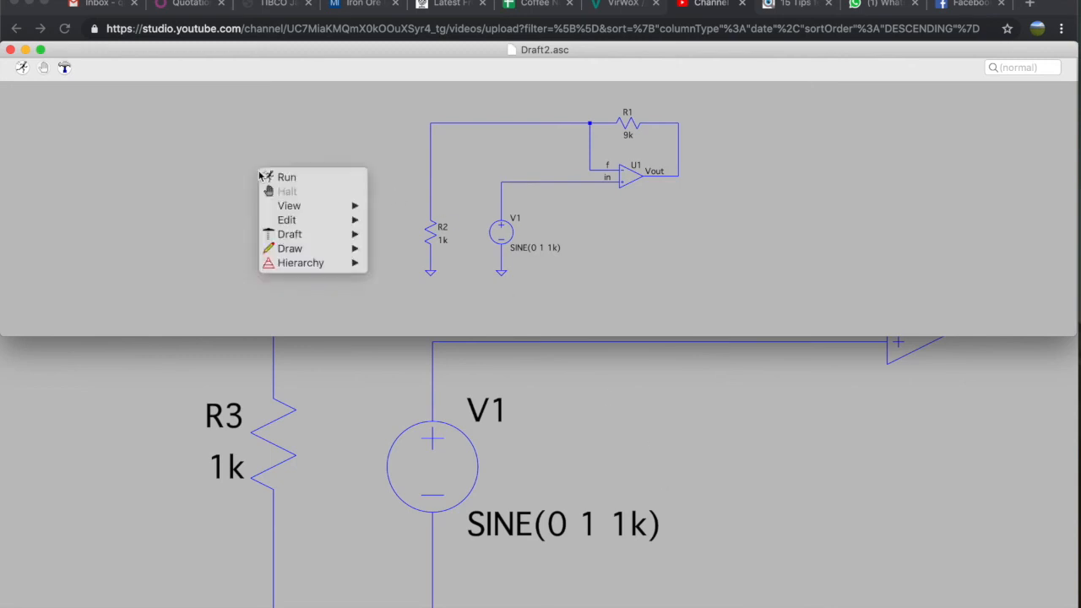
pyautogui.moveTo(306, 234)
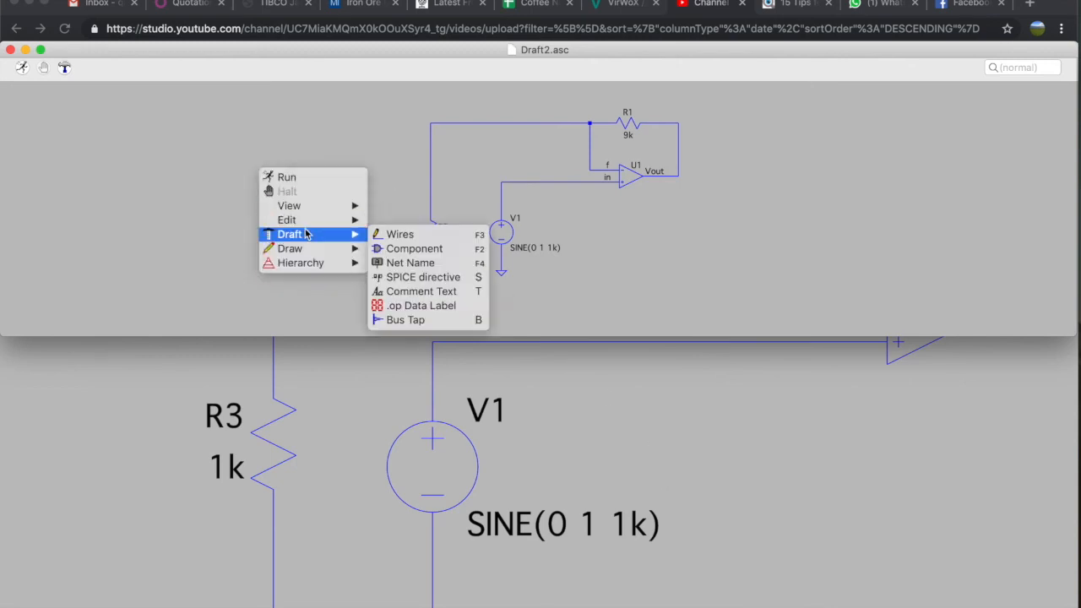
pyautogui.click(420, 277)
pyautogui.write('.lib opamp.sub')
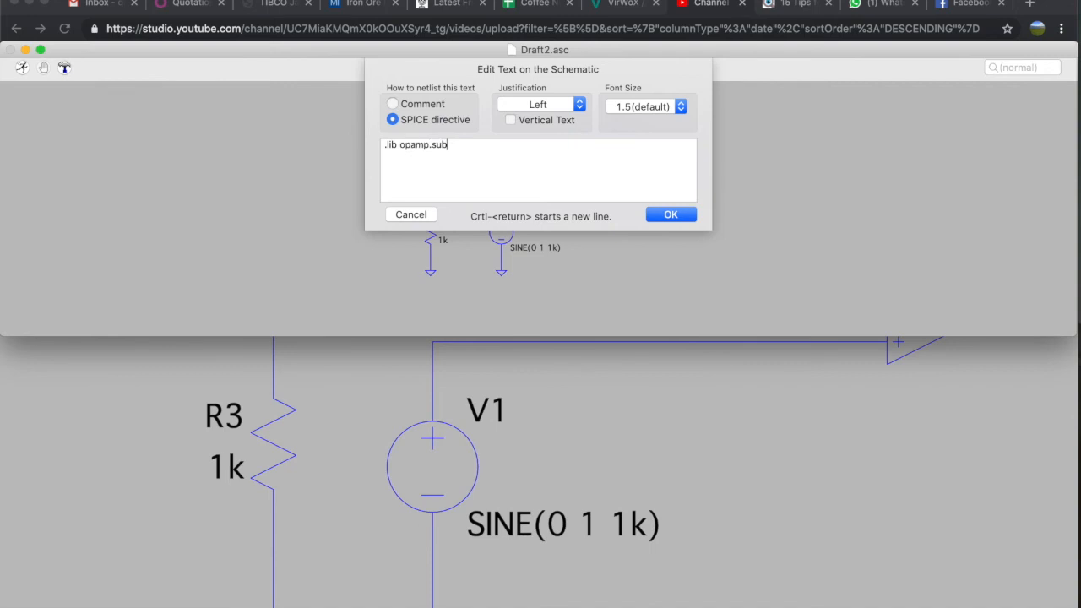
pyautogui.press('Return')
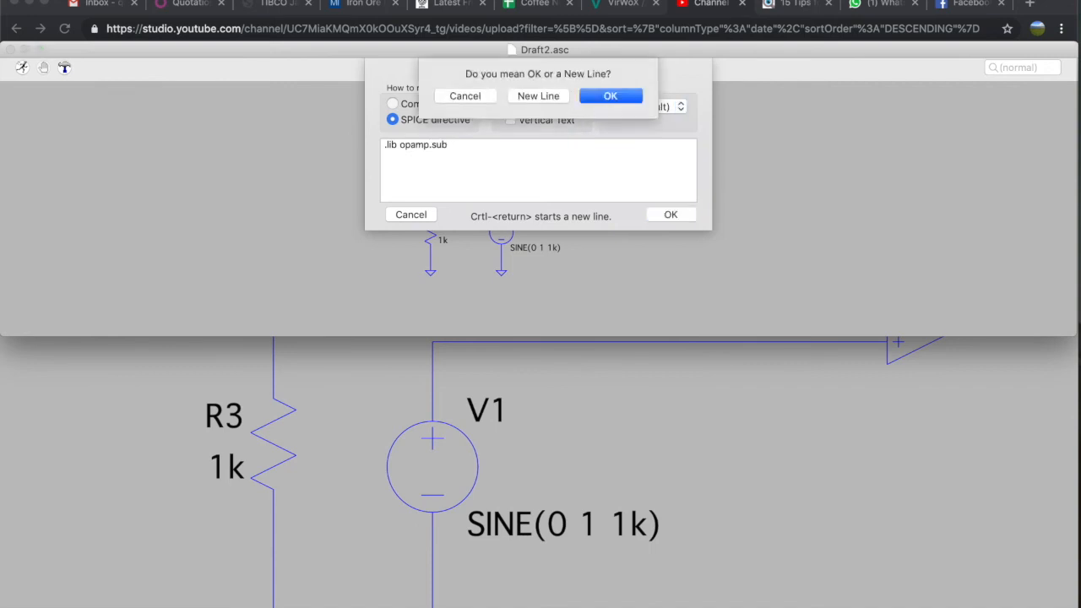
pyautogui.click(555, 98)
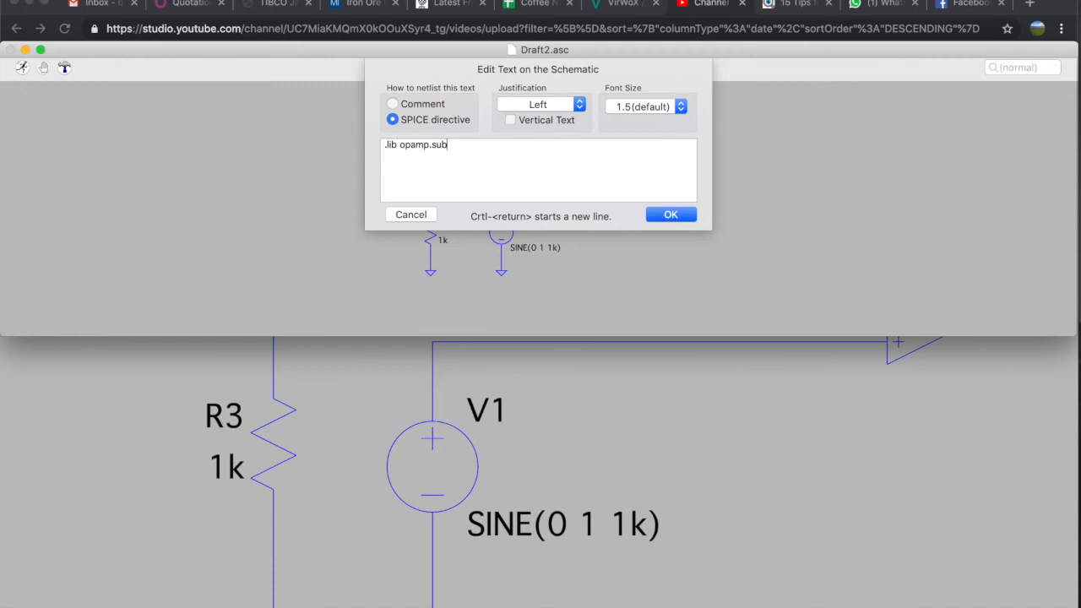
pyautogui.click(672, 214)
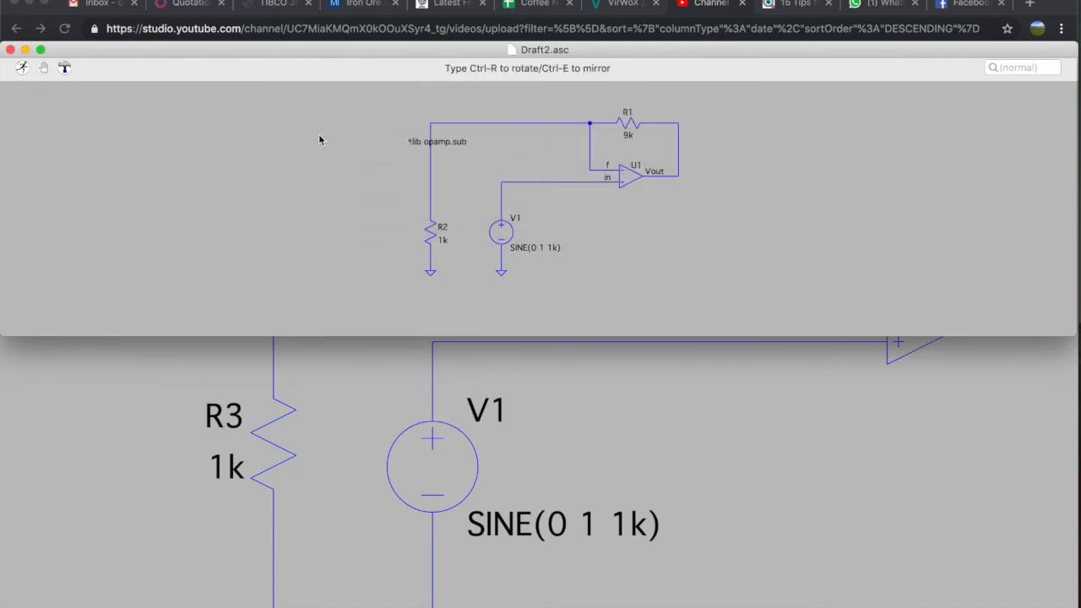
pyautogui.click(296, 125)
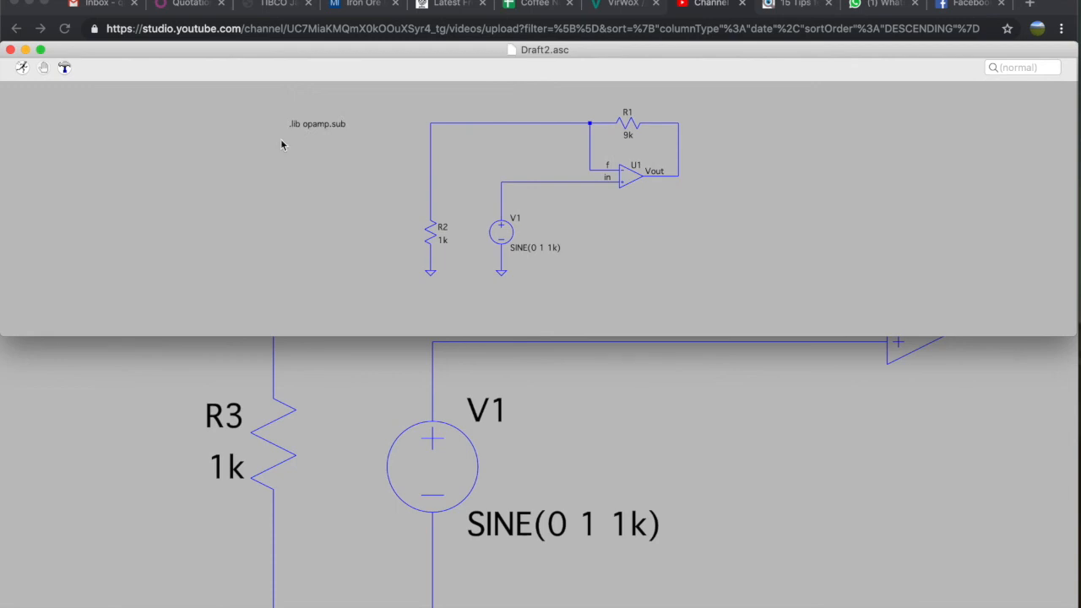
# Check the transient analysis directive in the Draft1 schematic and return to Draft2.
pyautogui.click(129, 379)
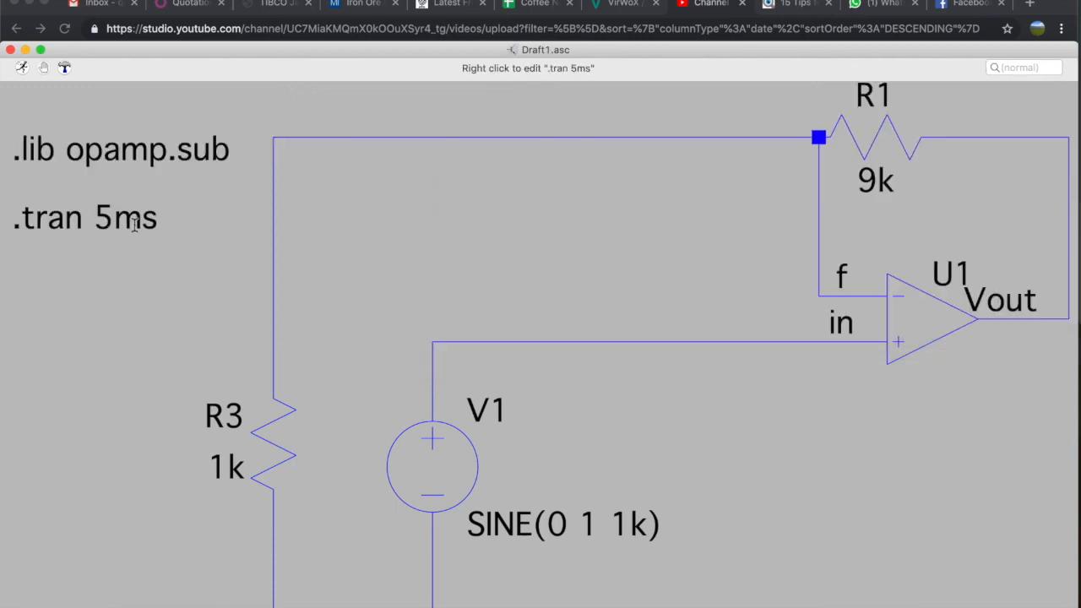
pyautogui.press('super+grave')
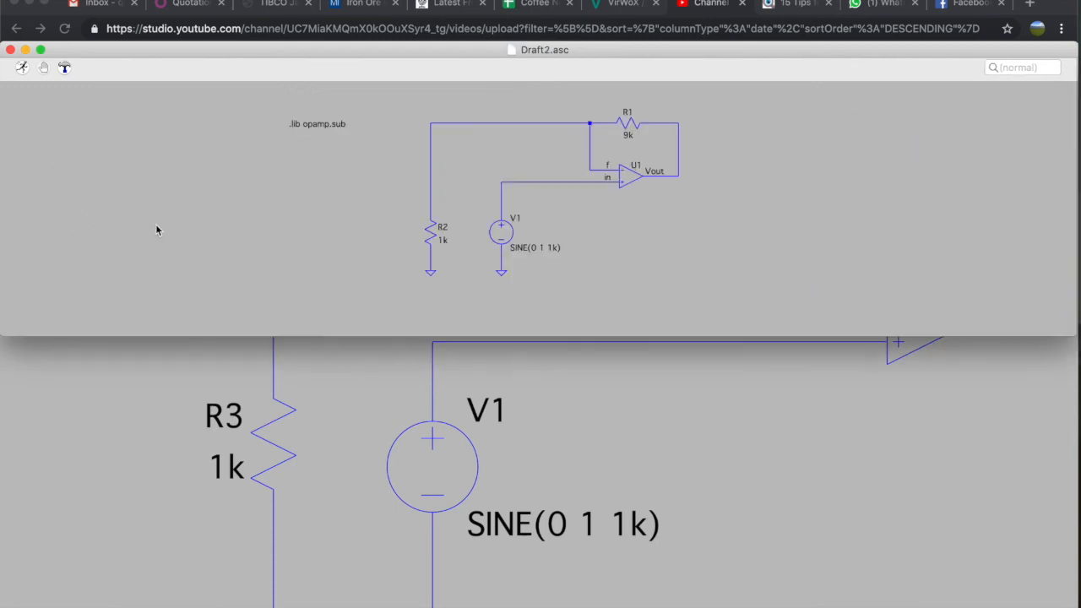
# Add the SPICE directive ".tran 5ms" just below the ".lib opamp.sub" directive.
pyautogui.rightClick(270, 175)
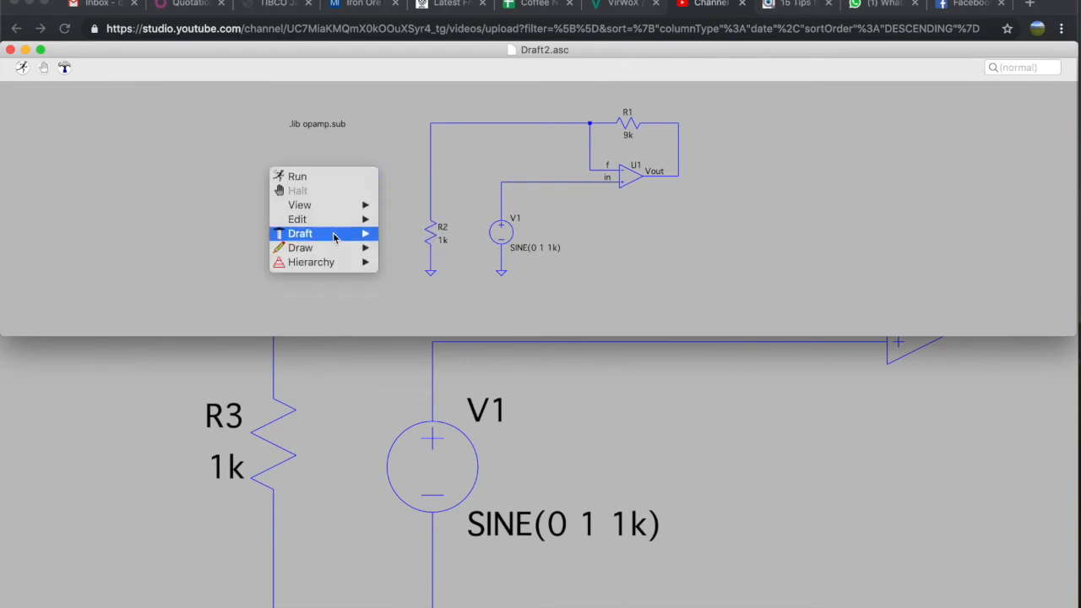
pyautogui.moveTo(338, 233)
pyautogui.click(405, 277)
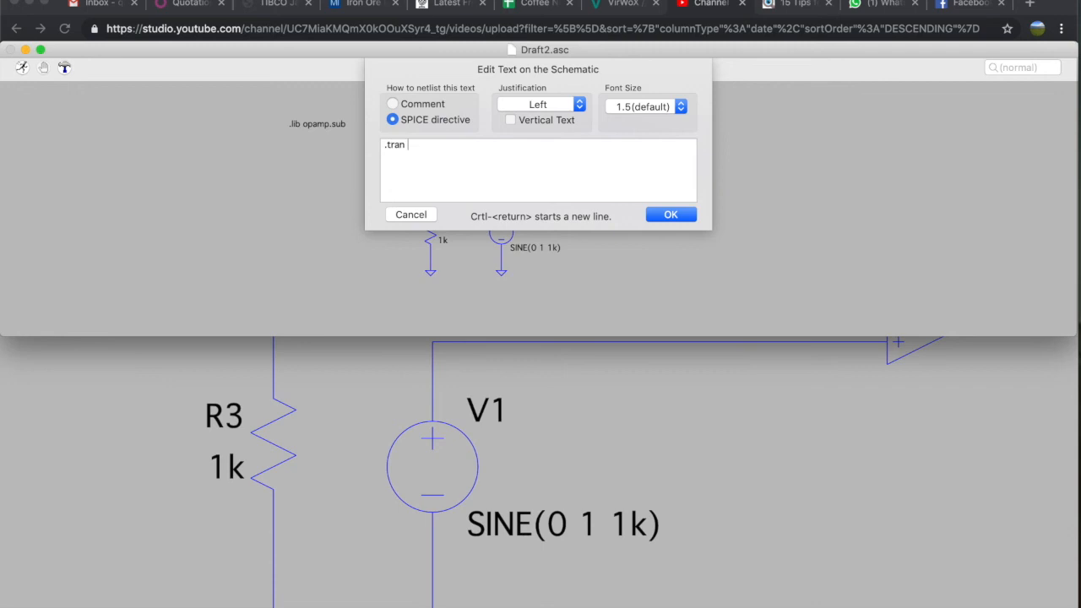
pyautogui.press('Return')
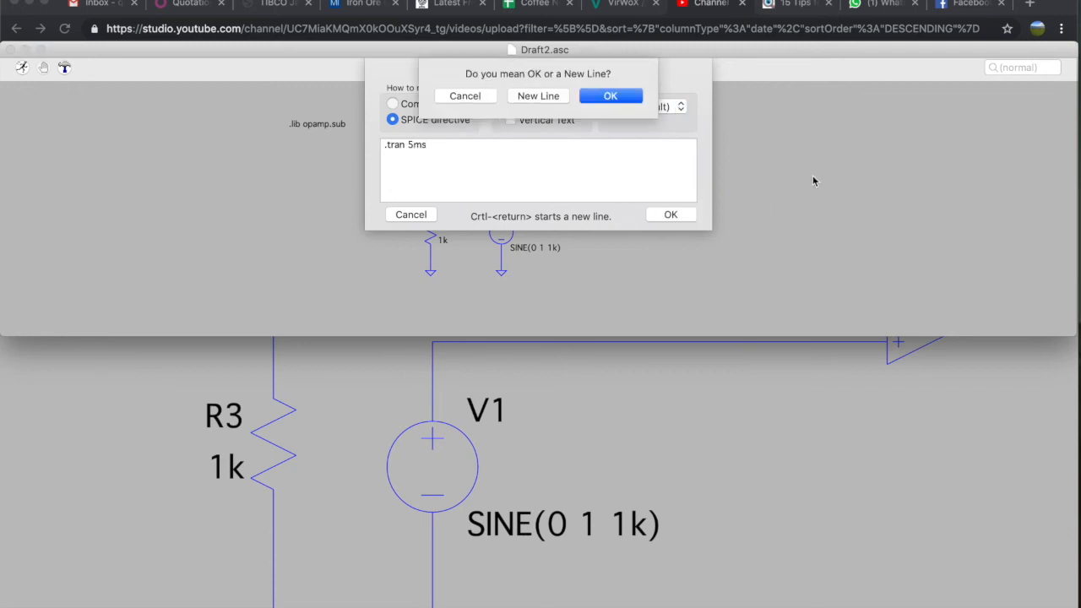
pyautogui.click(615, 87)
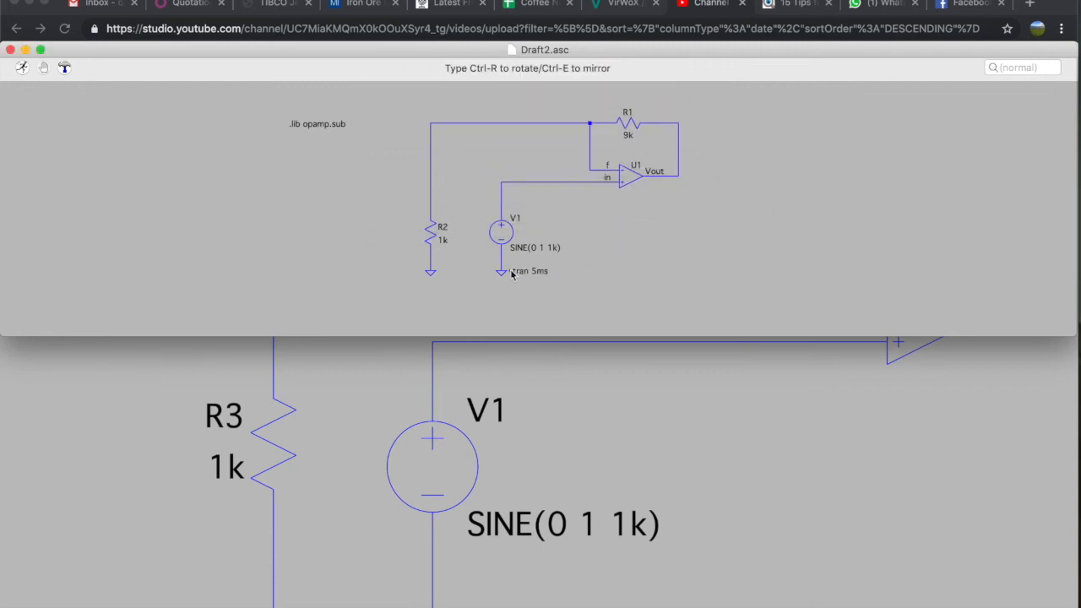
pyautogui.click(295, 154)
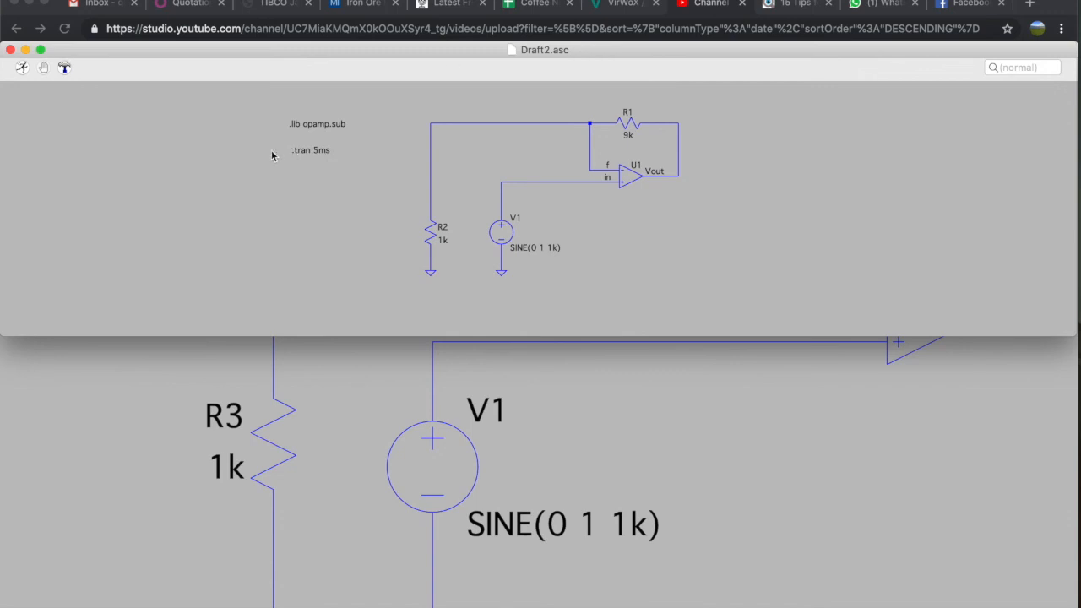
# Run the simulation and place its waveform window below the schematic, stretched to the full screen width.
pyautogui.click(23, 74)
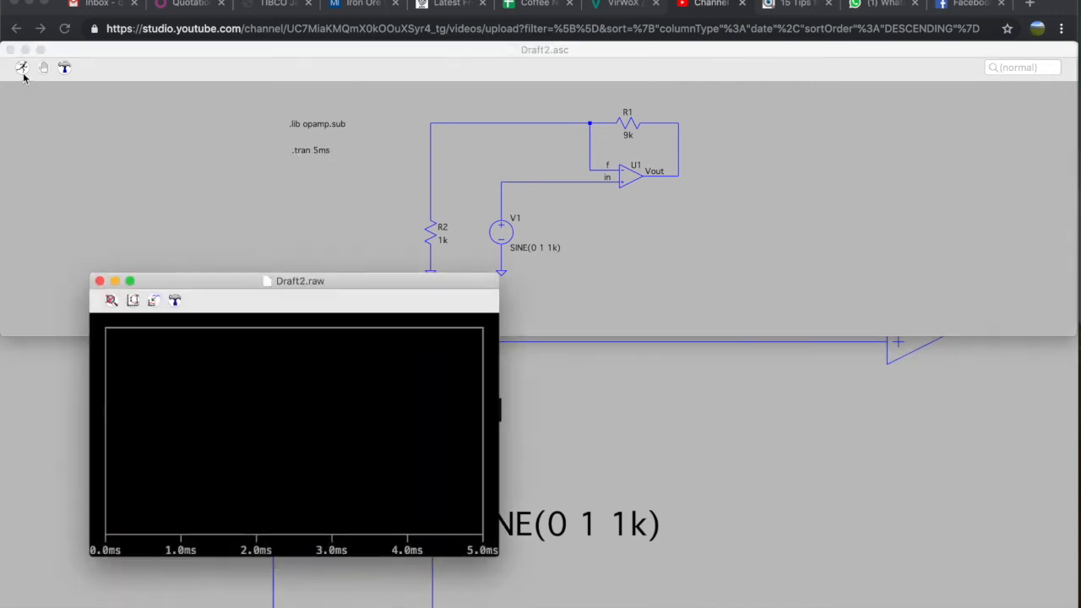
pyautogui.moveTo(189, 284); pyautogui.dragTo(100, 348)
pyautogui.moveTo(411, 386); pyautogui.dragTo(1075, 436)
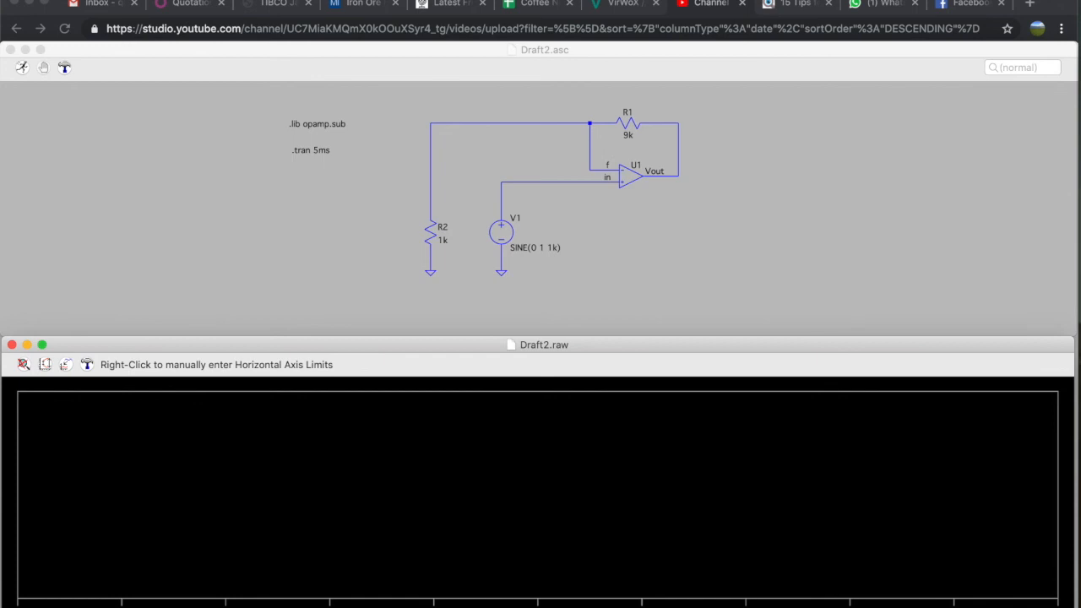
# Plot the voltages at the op-amp's input and output nodes, V(in) and V(vout).
pyautogui.click(647, 252)
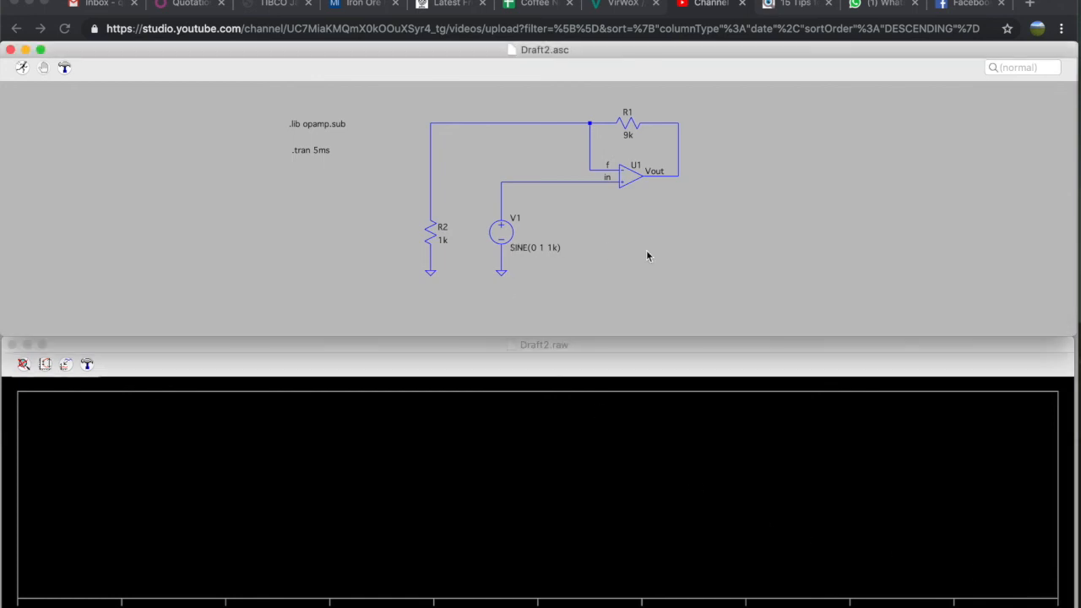
pyautogui.click(607, 179)
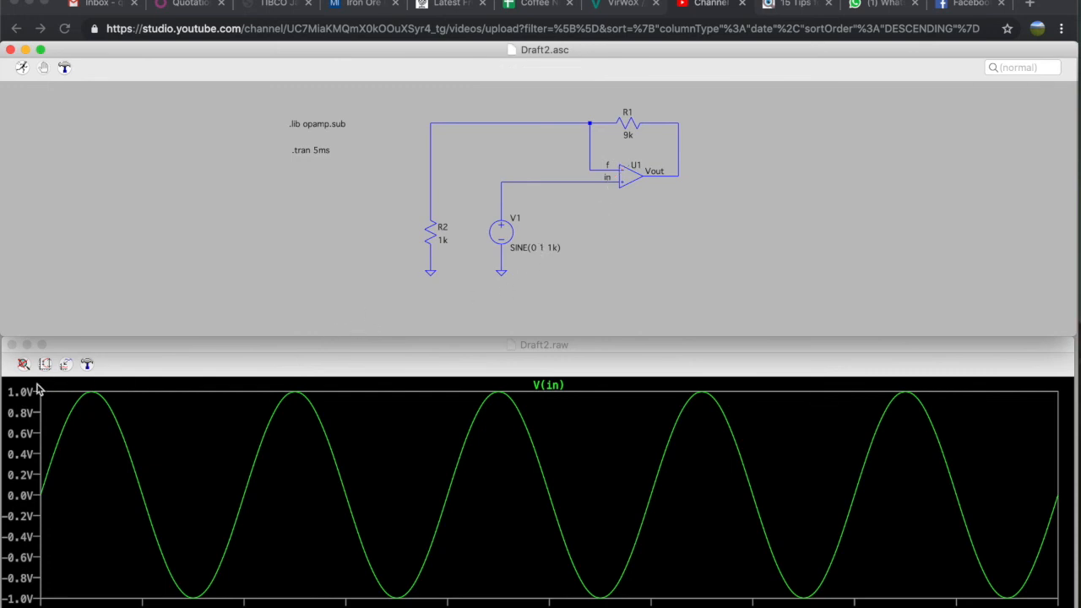
pyautogui.click(678, 172)
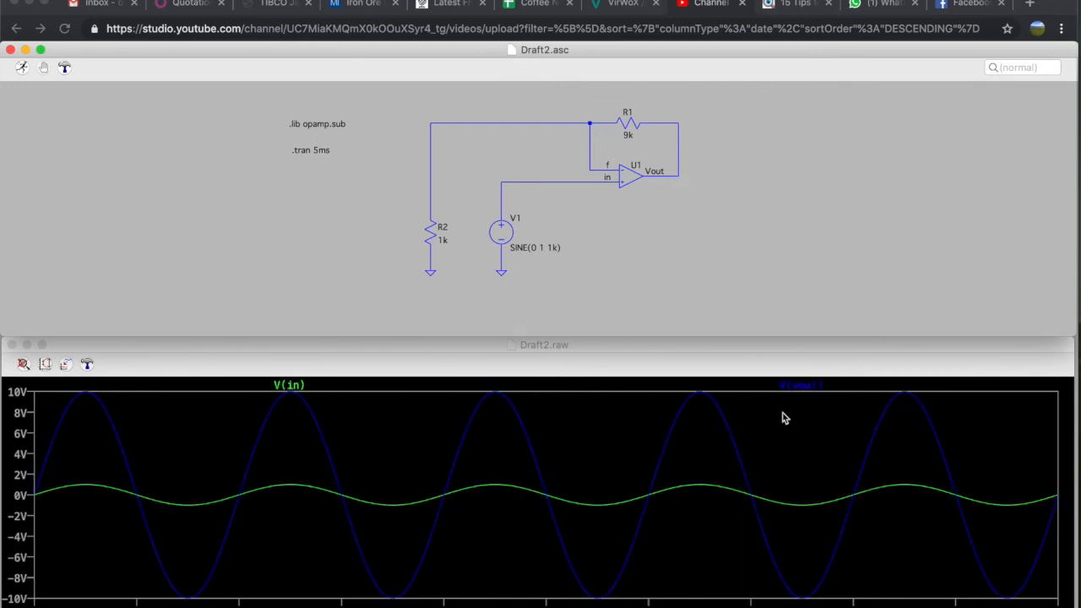
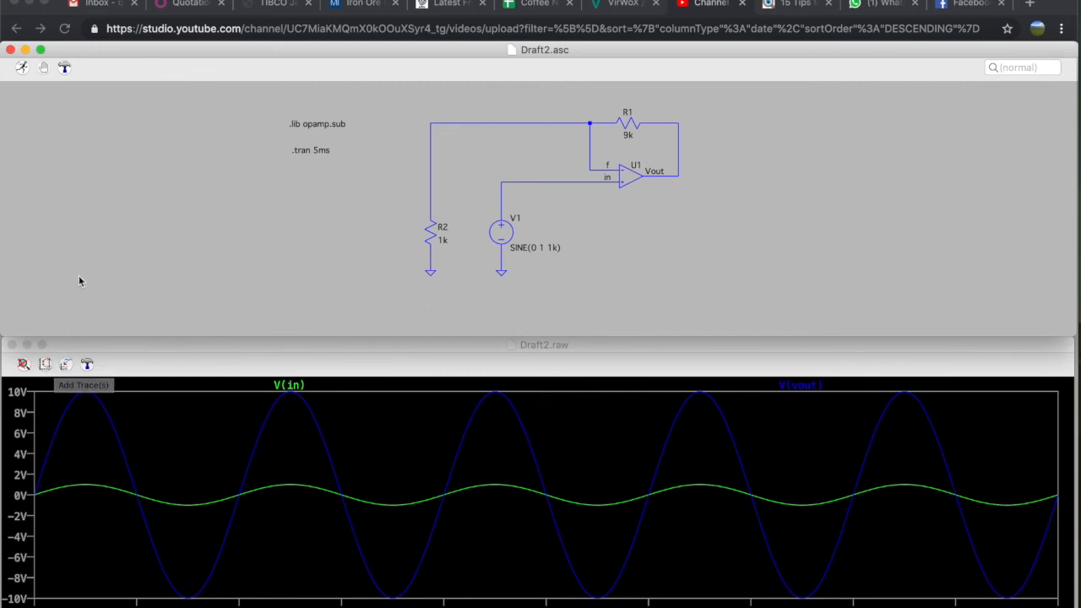
# Rerun the simulation and look through the data available for plotting without adding a trace.
pyautogui.click(23, 68)
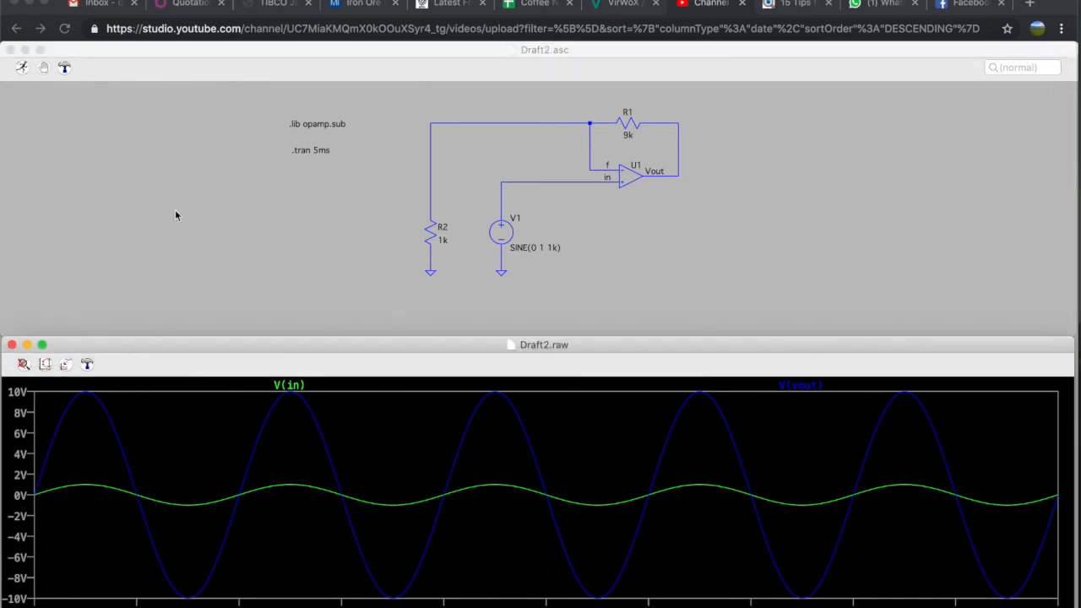
pyautogui.click(22, 71)
pyautogui.moveTo(228, 345)
pyautogui.mouseDown()
pyautogui.moveTo(278, 507)
pyautogui.moveTo(211, 336)
pyautogui.moveTo(228, 349)
pyautogui.mouseUp()
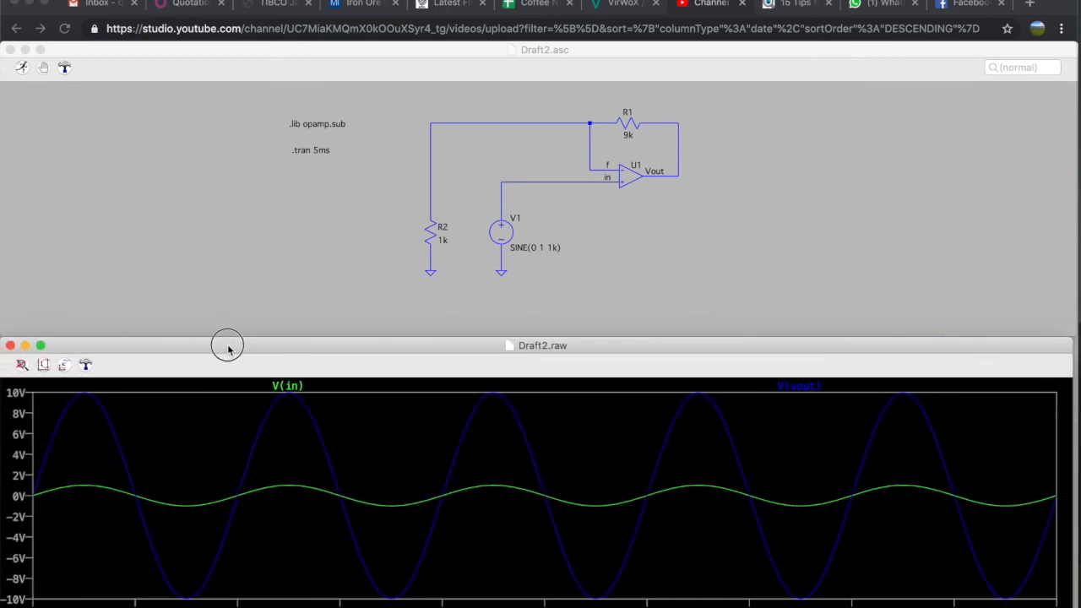
pyautogui.click(63, 365)
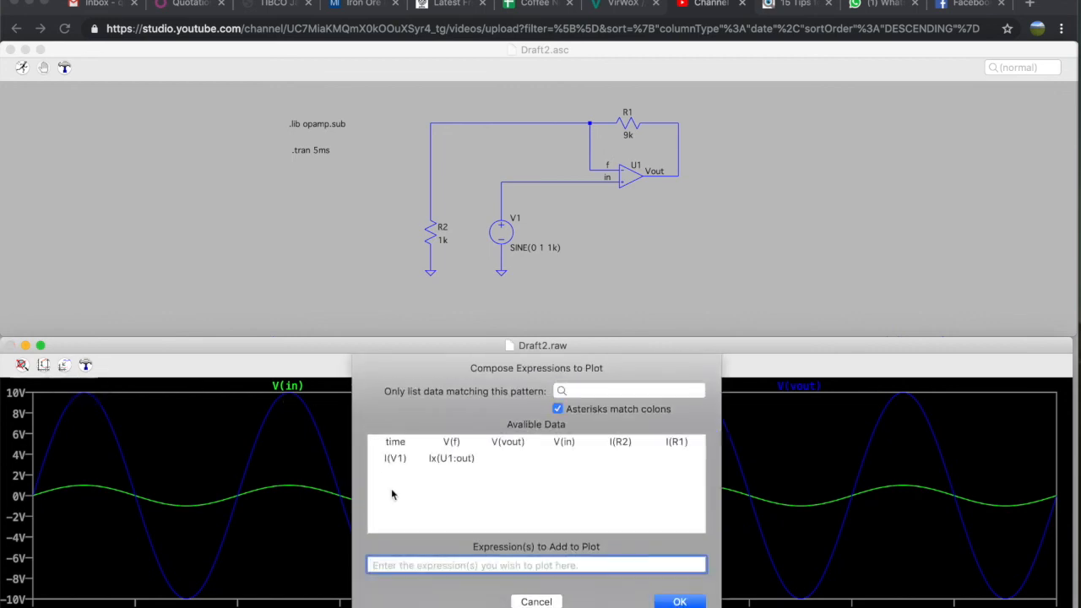
pyautogui.click(536, 602)
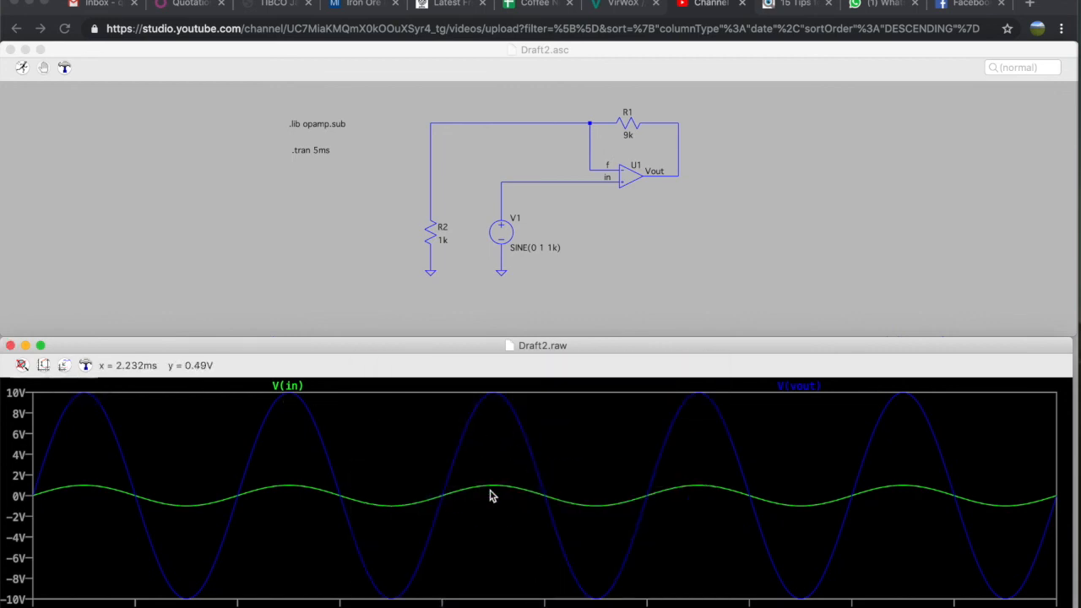
pyautogui.click(173, 0)
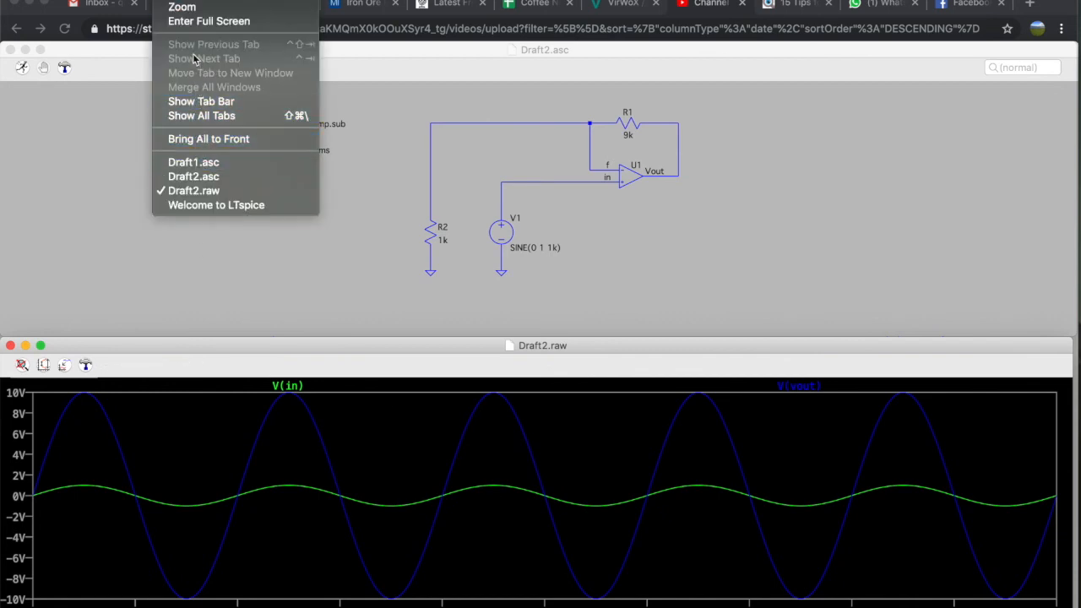
pyautogui.moveTo(133, 0)
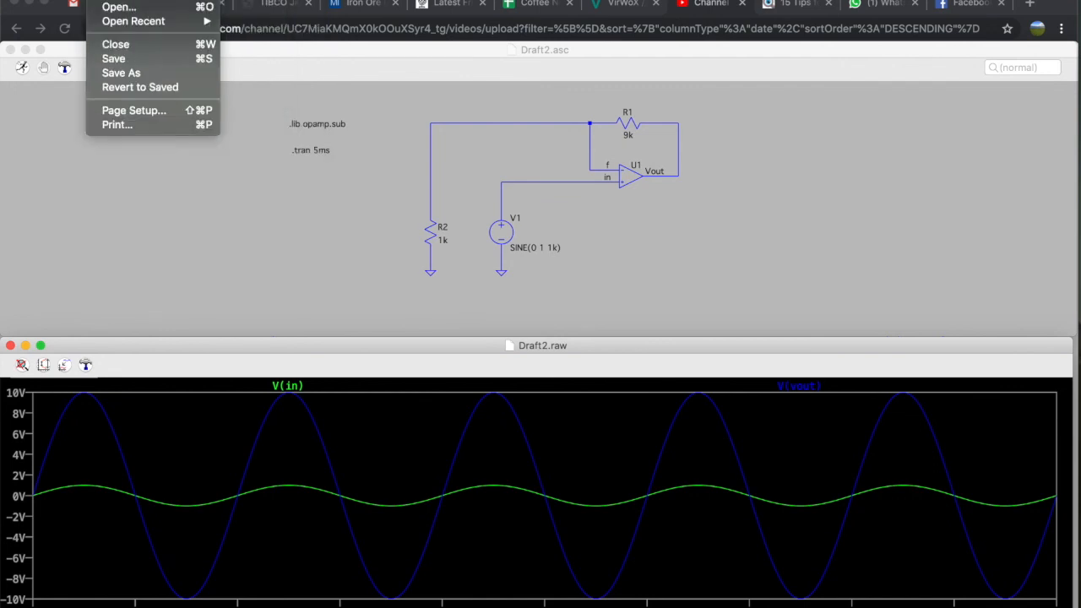
pyautogui.moveTo(176, 0)
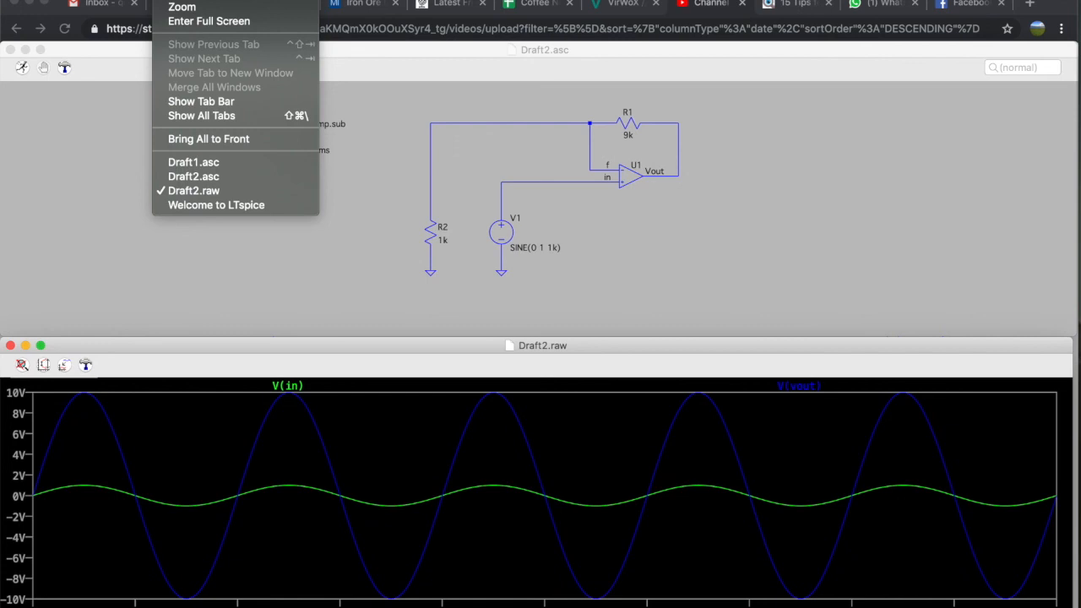
pyautogui.click(184, 0)
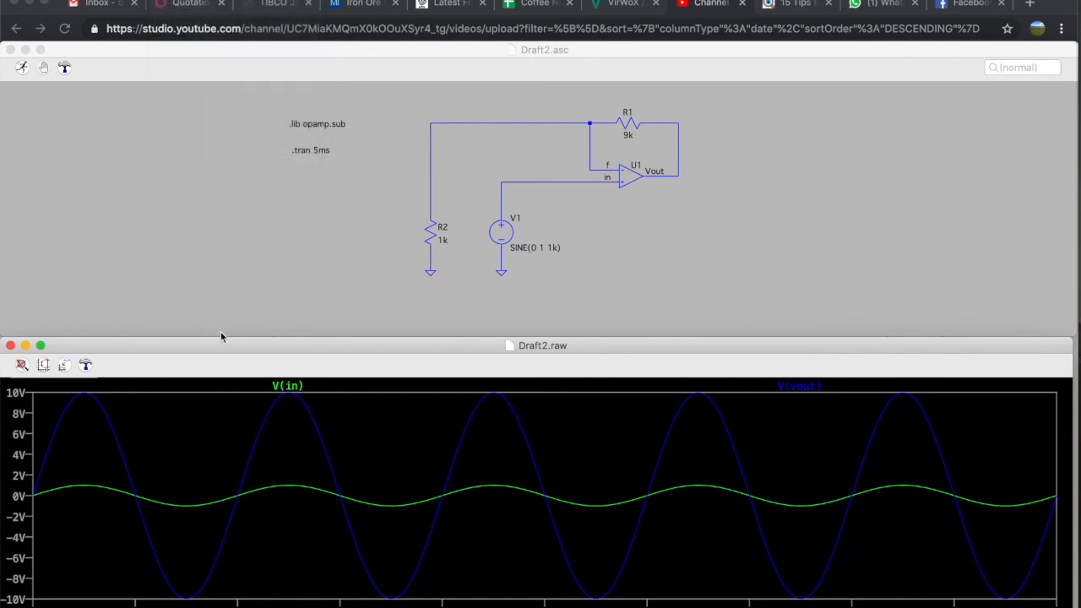
# Plot the op-amp's output current, Ix(U1:out), along with the two voltage traces.
pyautogui.click(242, 222)
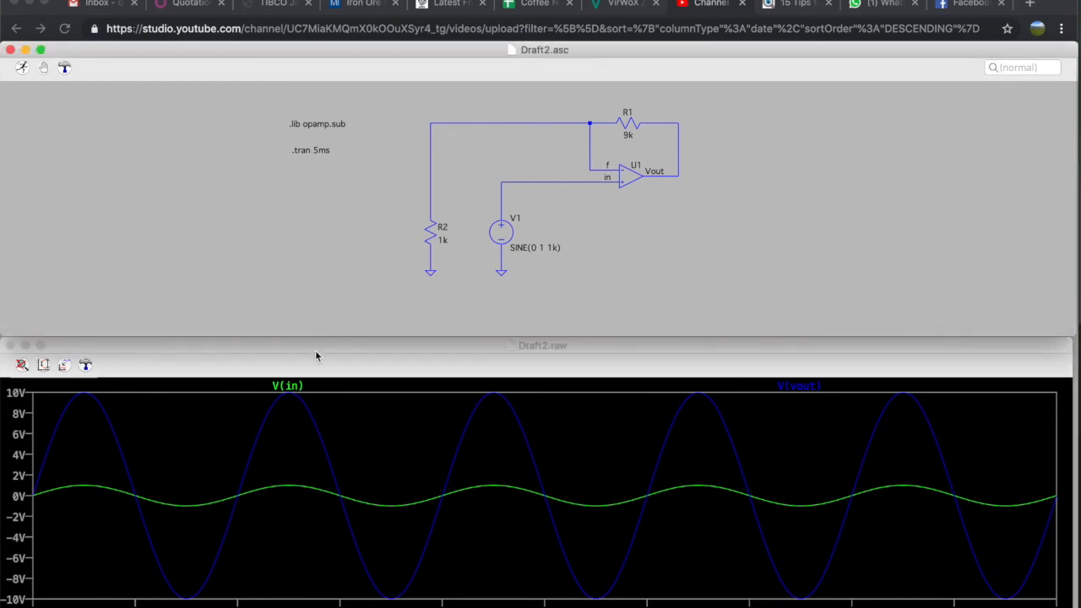
pyautogui.click(653, 167)
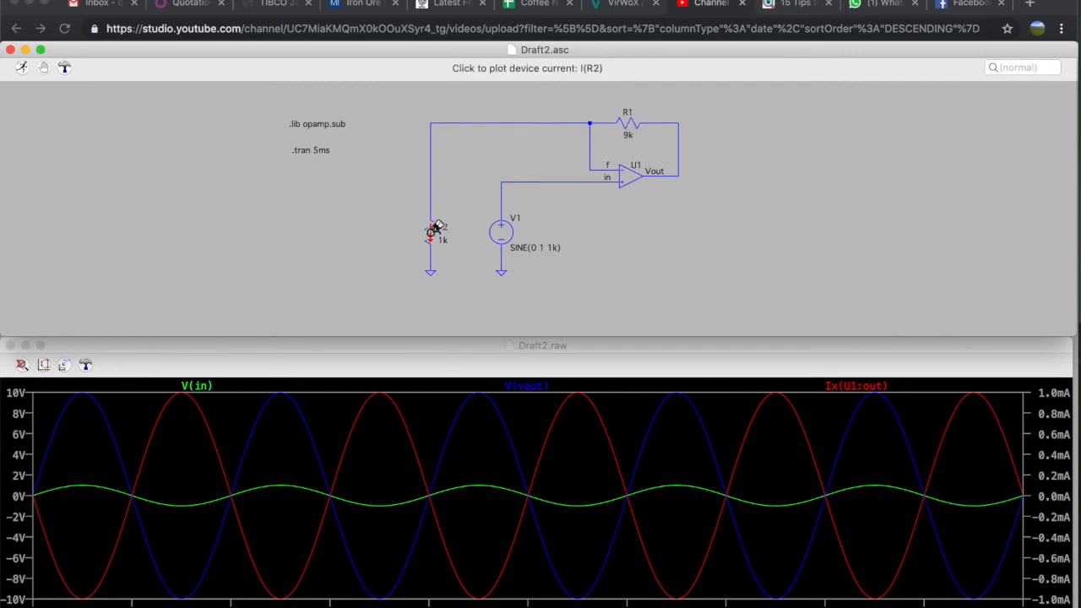
# Turn resistor R2 around in place so its name and value sit on the side facing away from V1.
pyautogui.rightClick(356, 248)
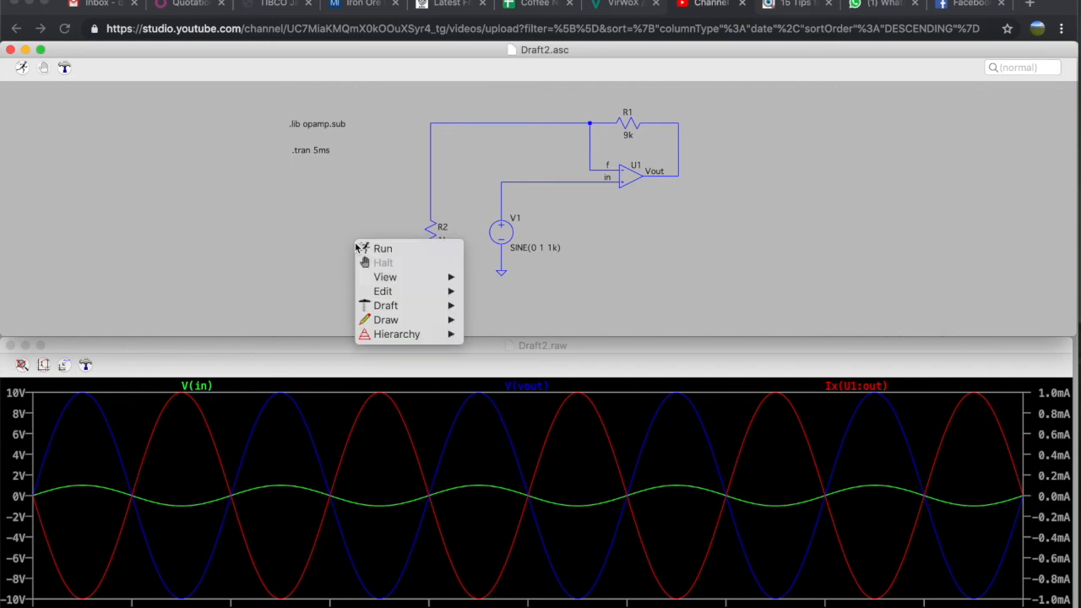
pyautogui.moveTo(397, 295)
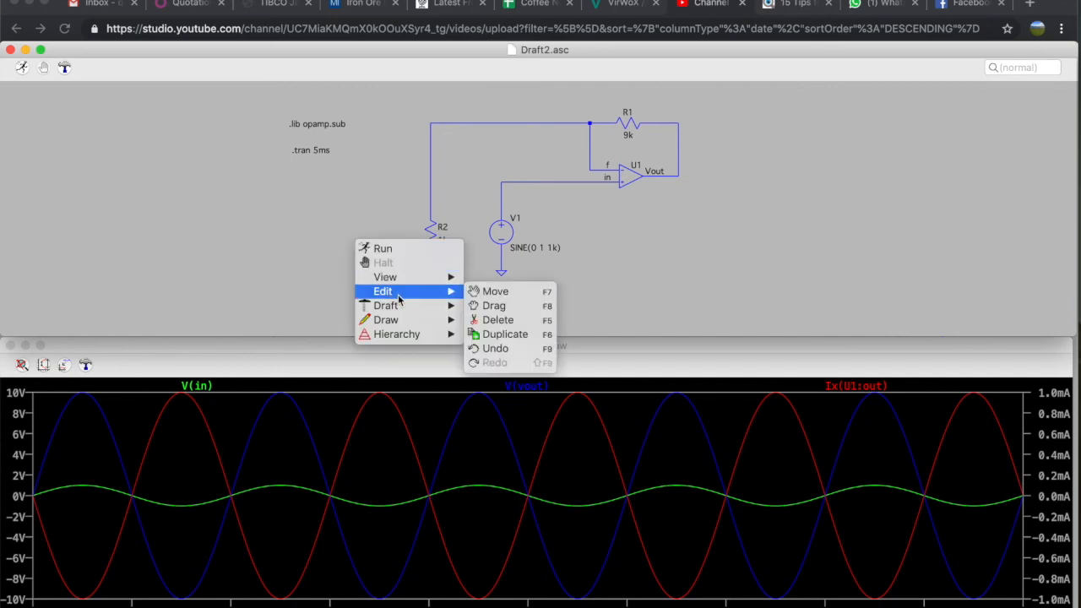
pyautogui.click(490, 291)
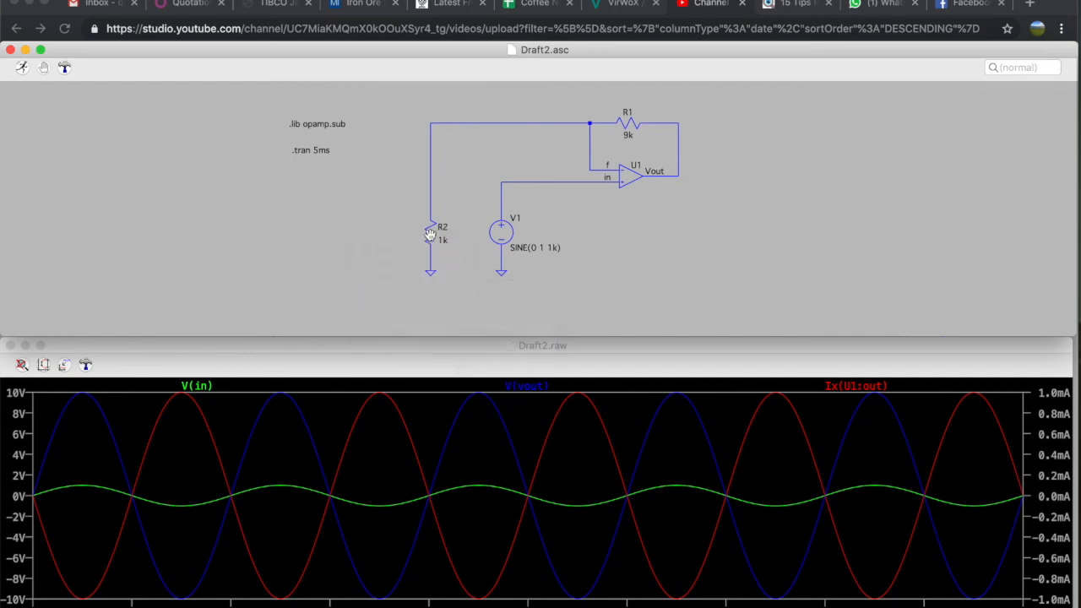
pyautogui.click(430, 234)
pyautogui.hotkey('ctrl', 'r')
pyautogui.hotkey('ctrl', 'r')
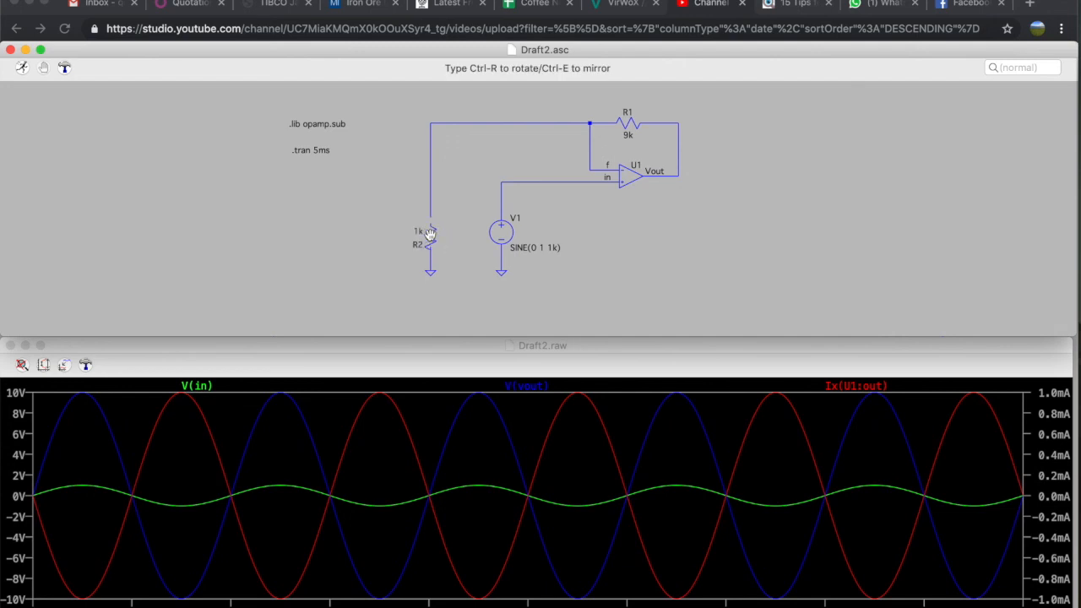
pyautogui.hotkey('ctrl', 'r')
pyautogui.hotkey('ctrl', 'r')
pyautogui.click(430, 234)
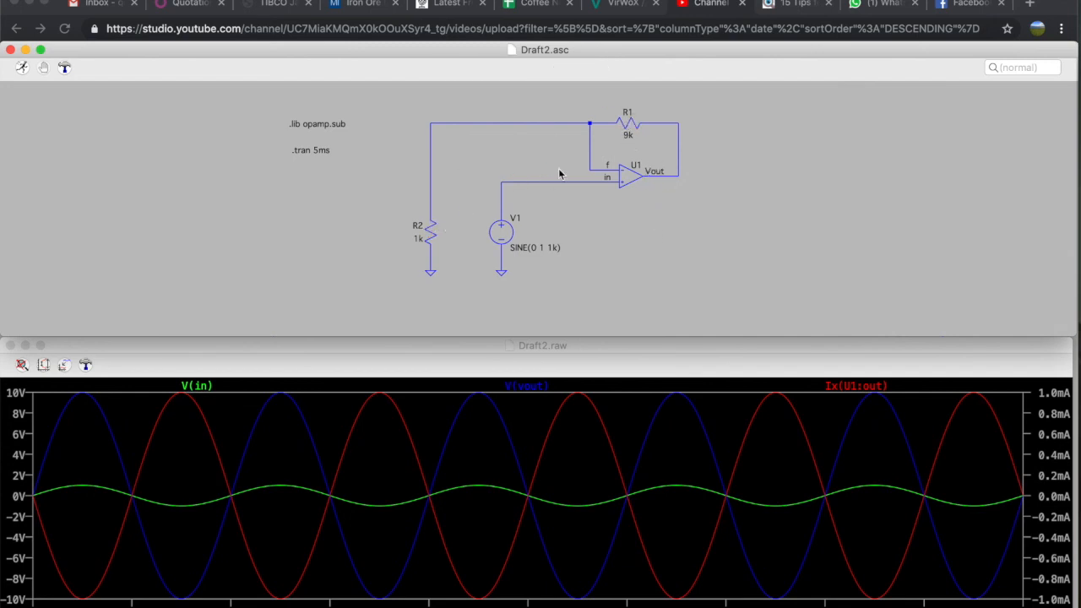
# Plot the currents through resistors R1 and R2 as additional traces.
pyautogui.click(632, 118)
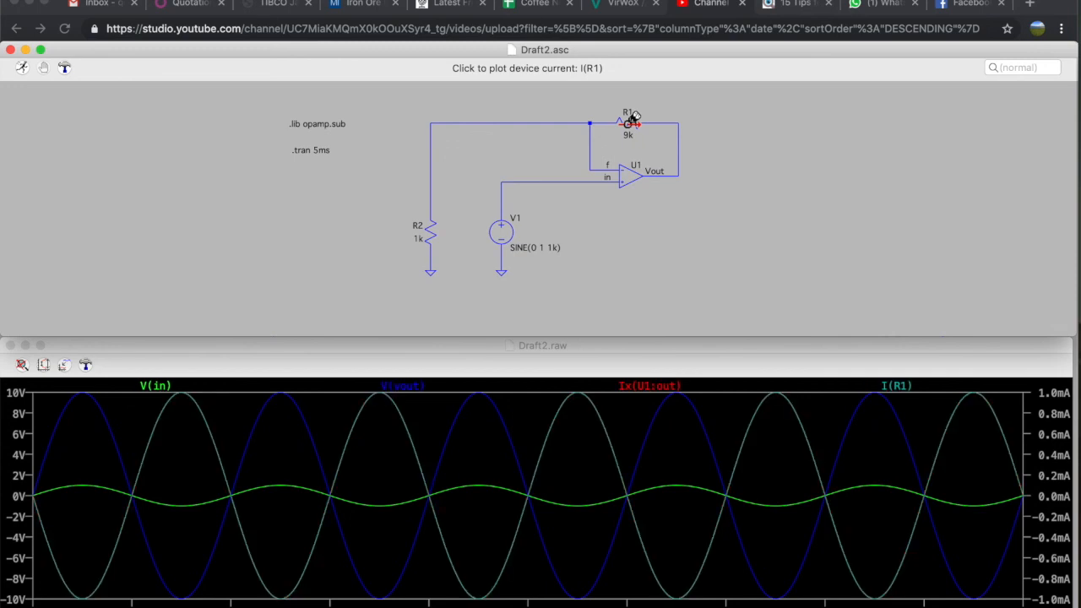
pyautogui.click(433, 225)
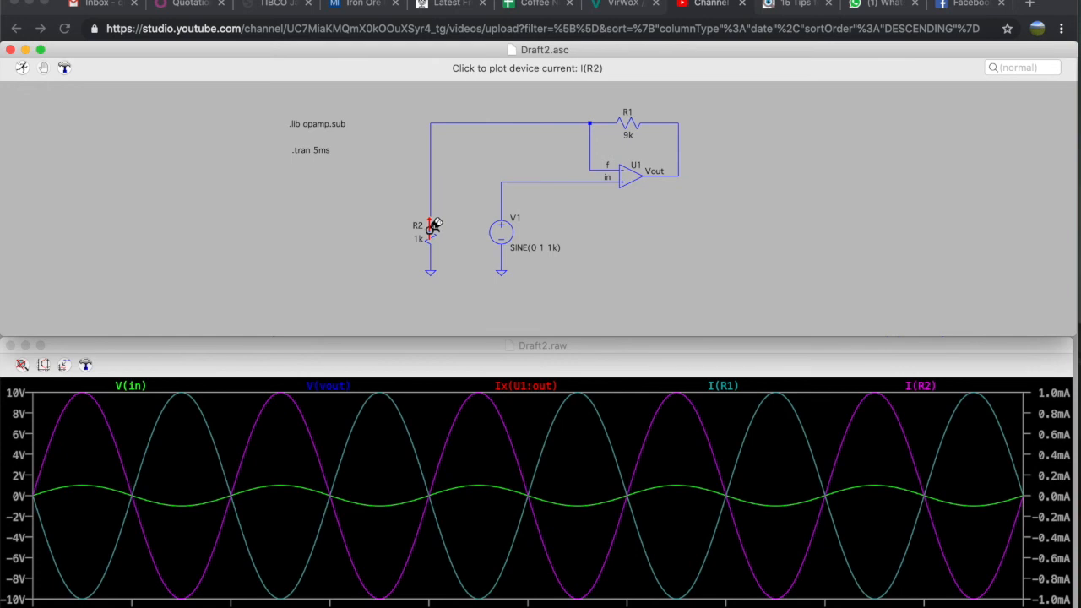
# Close the Draft2 waveform window and the Draft2 schematic, saving the schematic's changes.
pyautogui.click(142, 349)
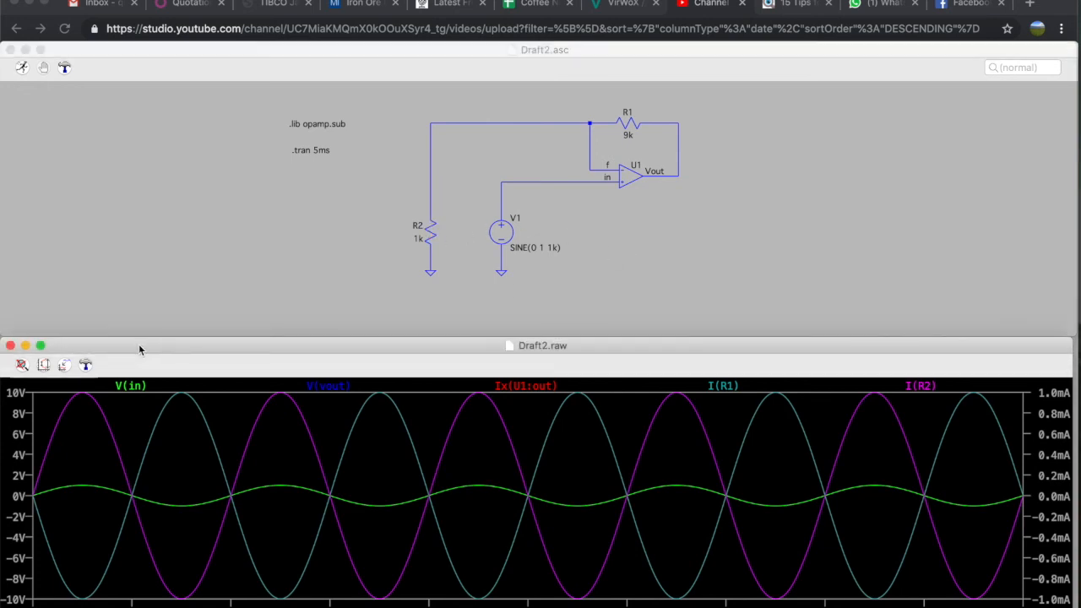
pyautogui.click(10, 346)
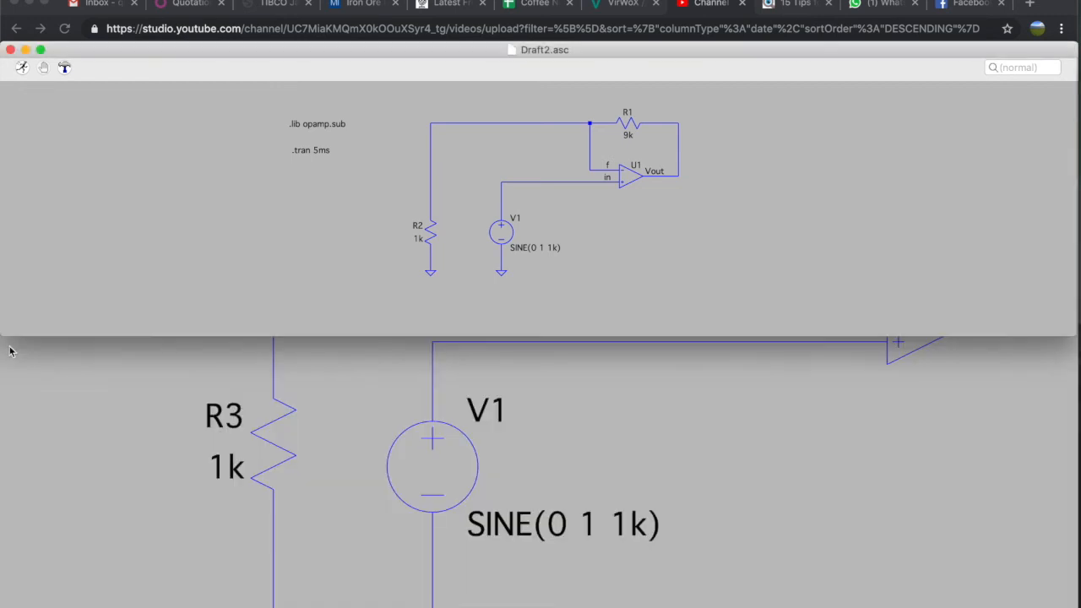
pyautogui.click(11, 51)
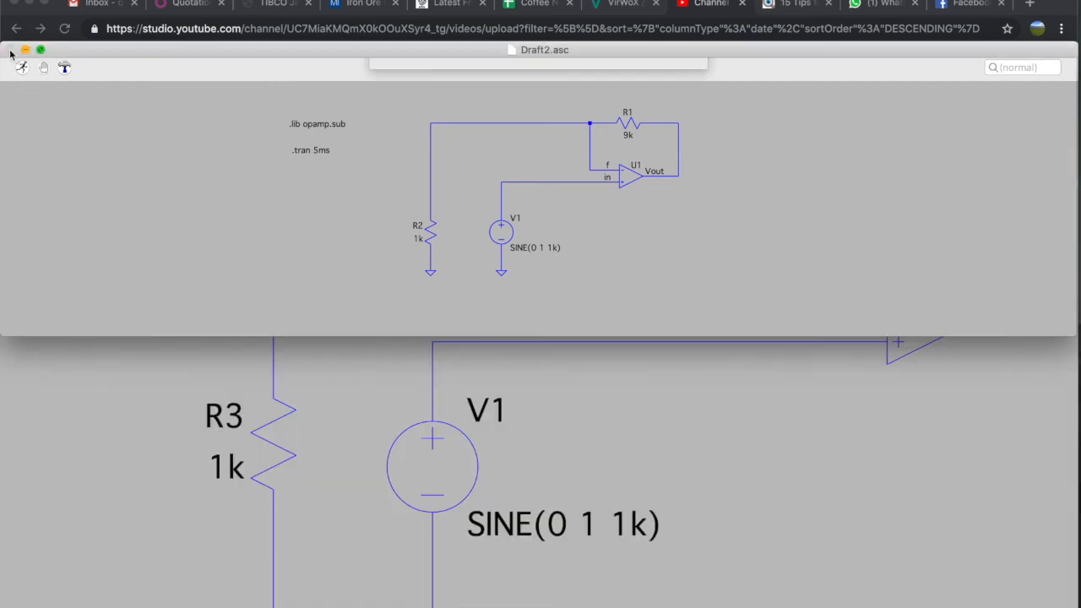
pyautogui.click(664, 134)
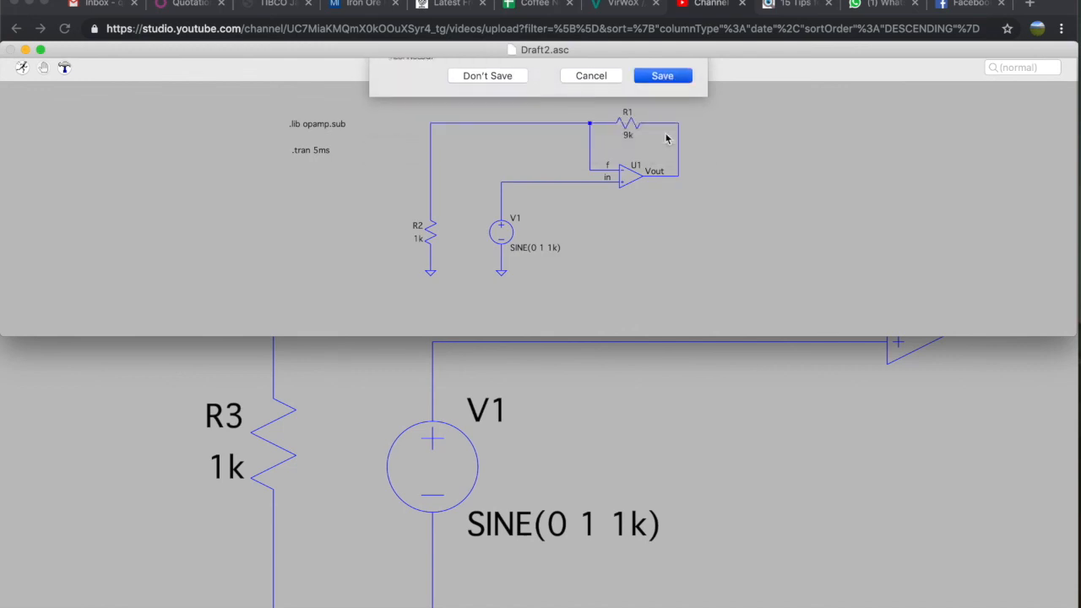